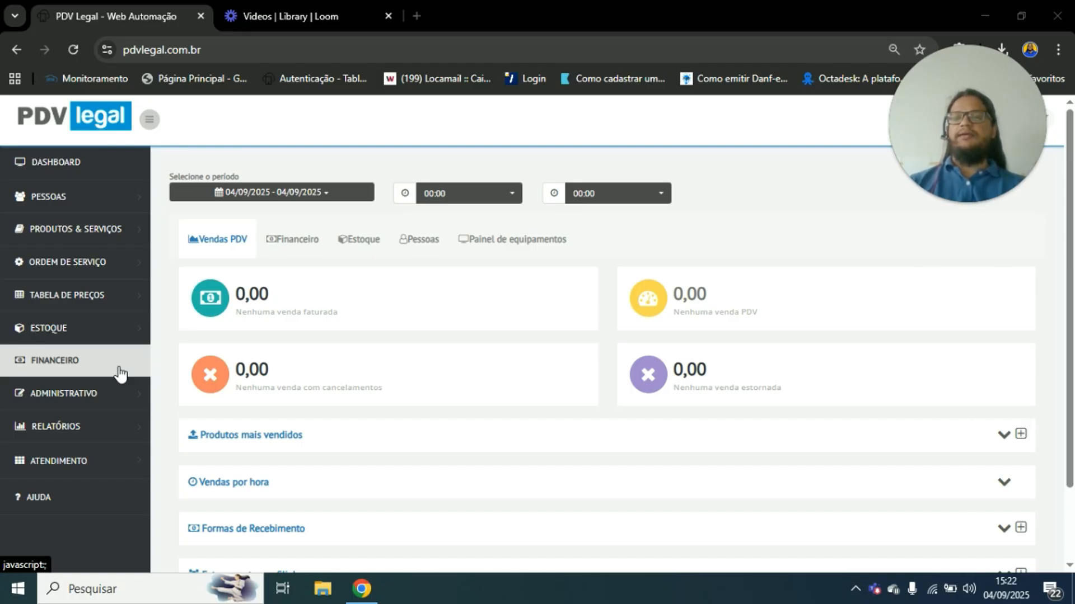
- Open the Plano de contas page under Financeiro and look over its Receitas and Despesas sections
click(120, 372)
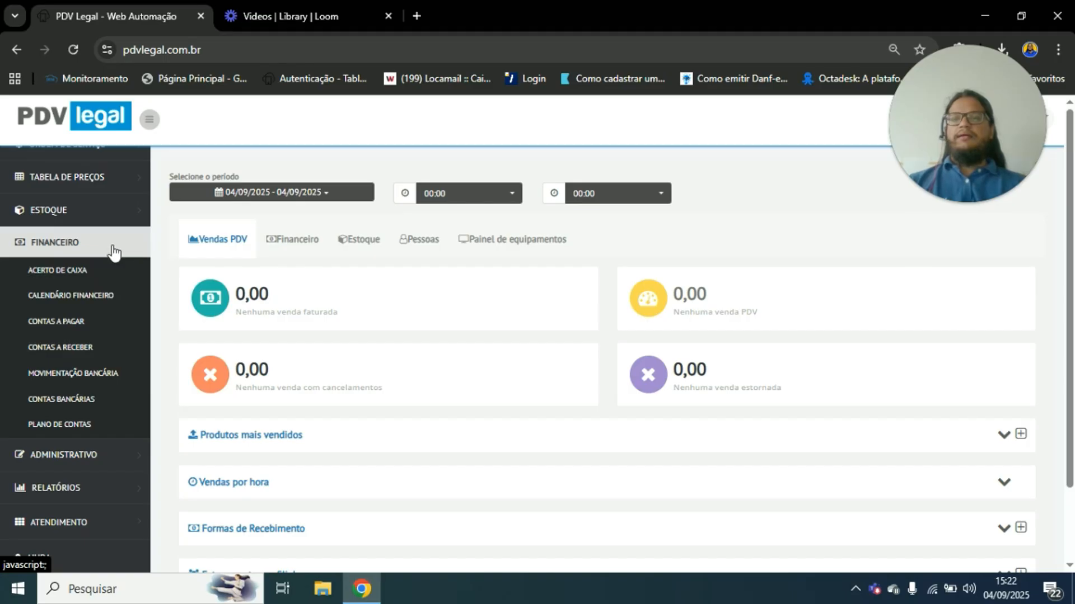
click(60, 426)
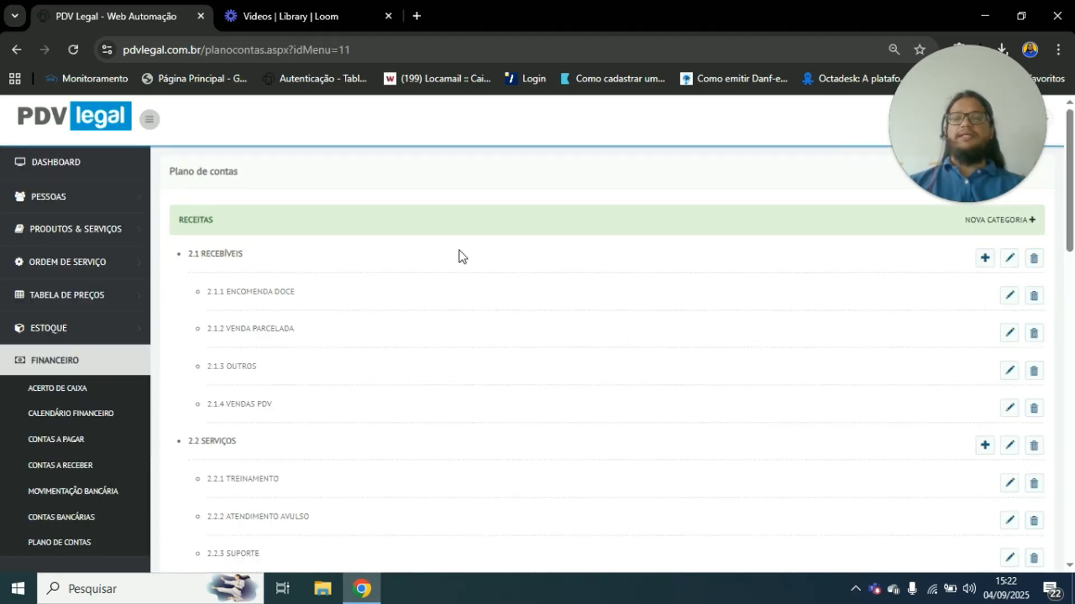
scroll(456, 257, down, 15)
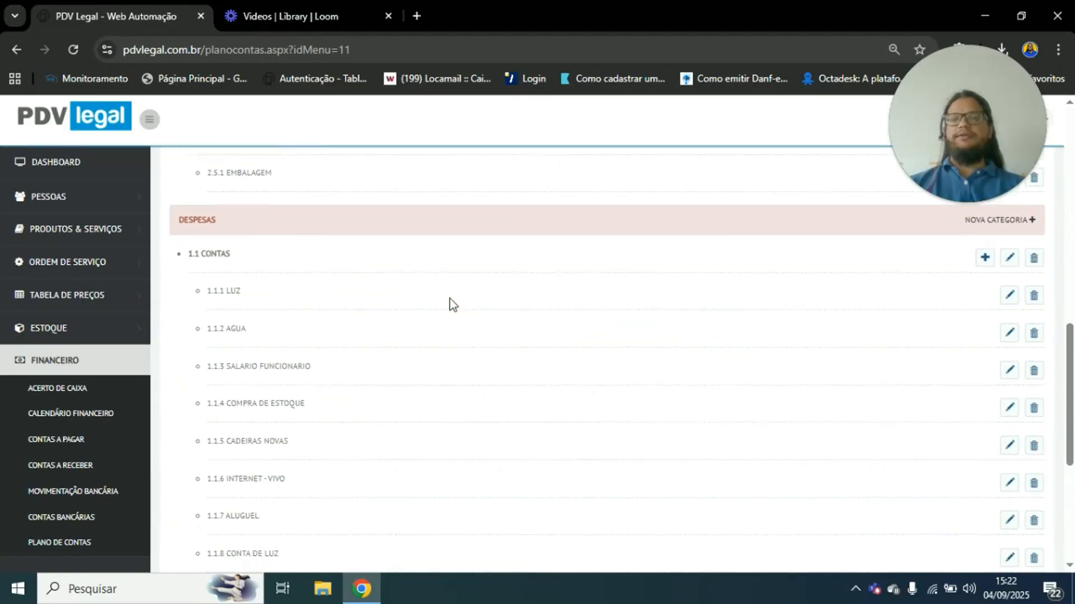
scroll(451, 297, down, 3)
scroll(431, 290, up, 3)
scroll(419, 307, down, 5)
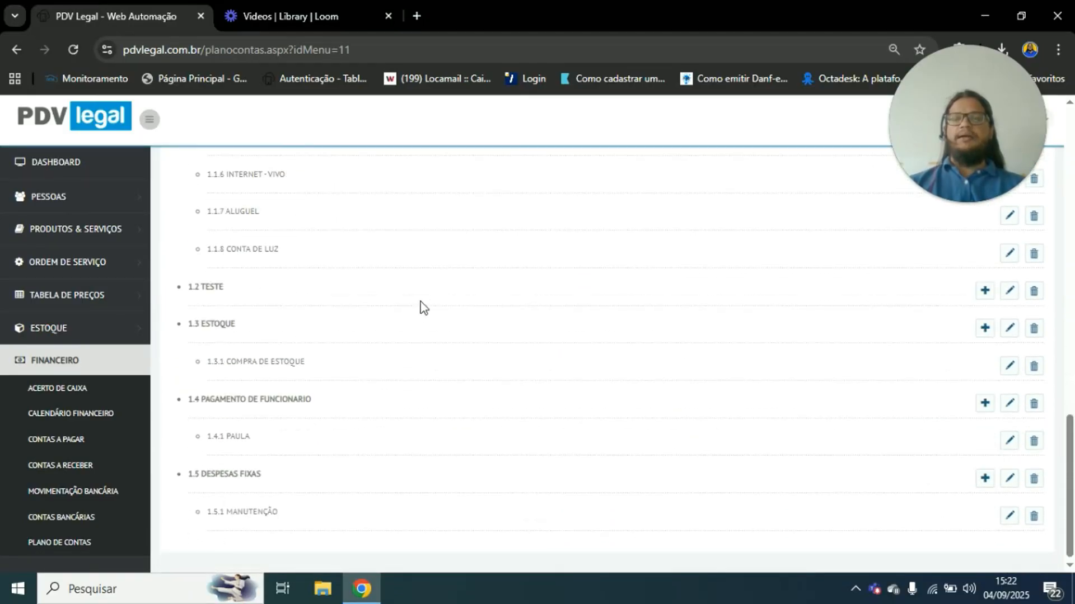
scroll(508, 283, up, 15)
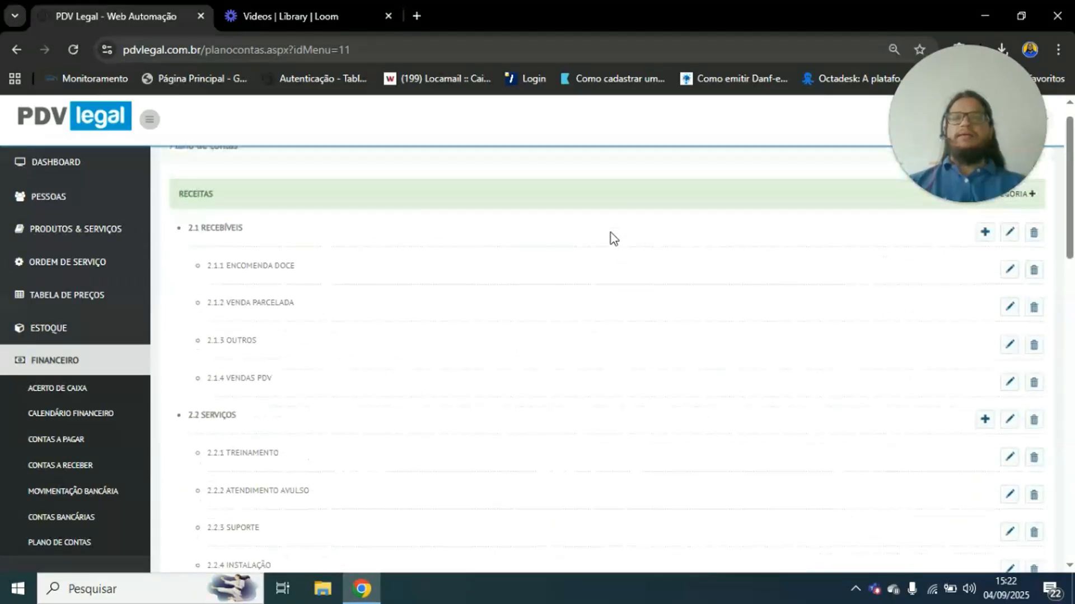
scroll(614, 238, up, 1)
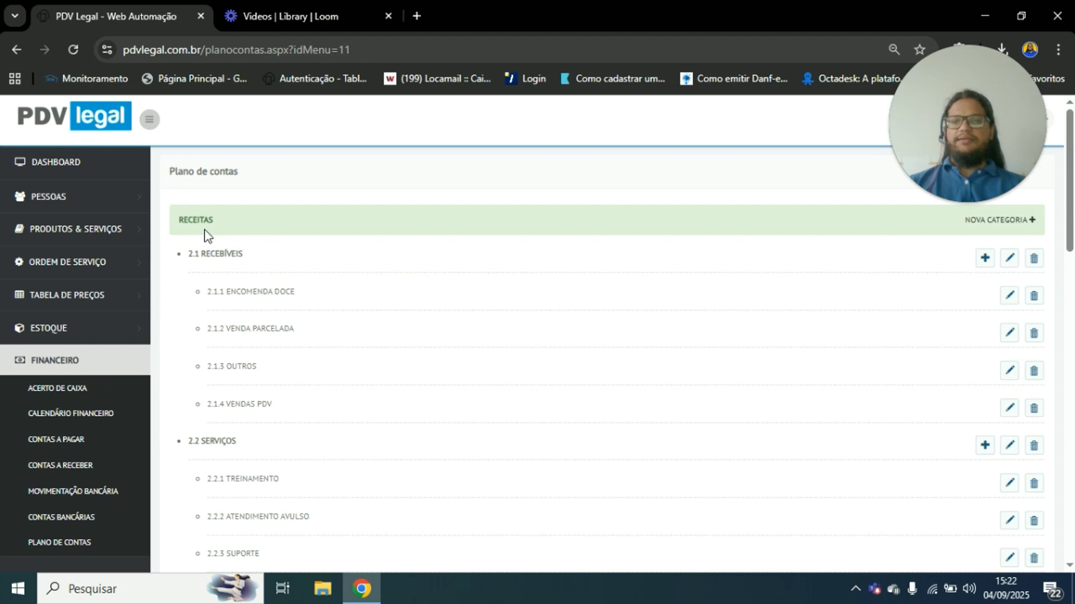
- Examine the Recebíveis category under Receitas and its subcategories, from Encomenda Doce to Vendas PDV
drag(187, 250, 263, 251)
click(263, 251)
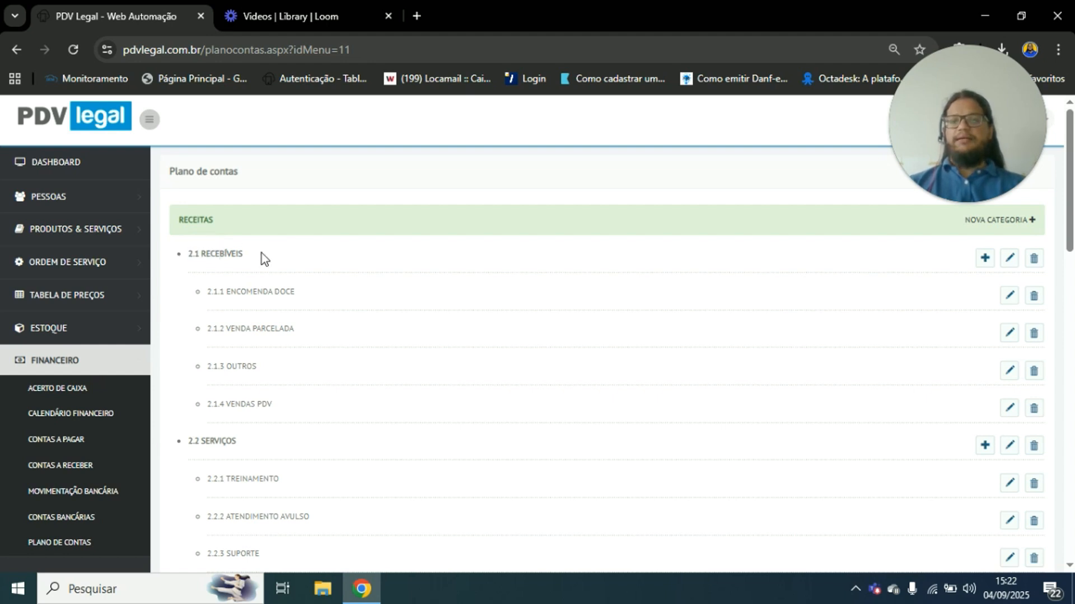
triple_click(208, 294)
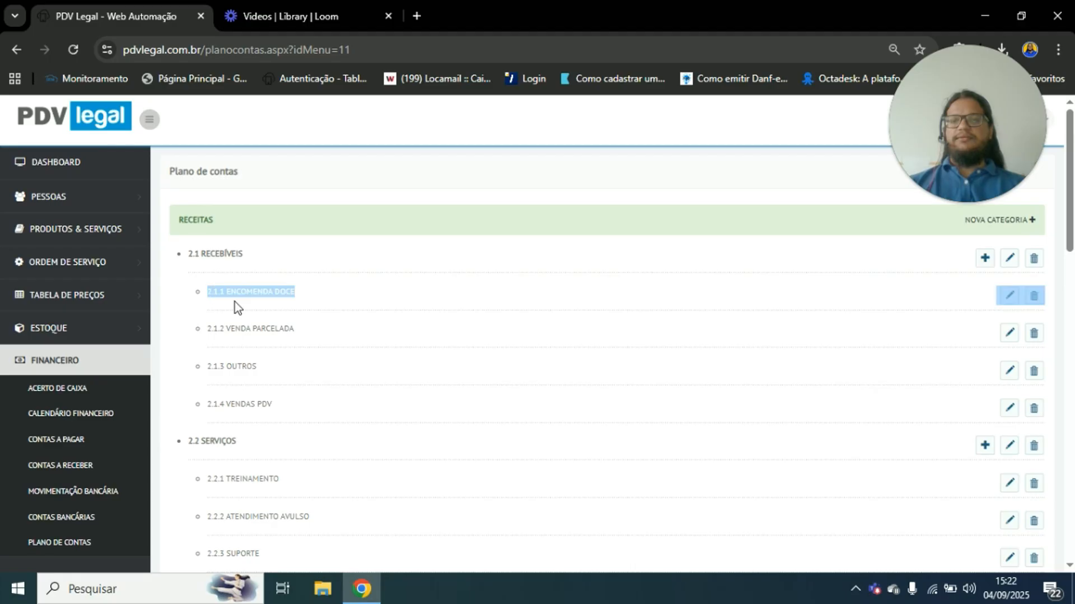
click(303, 257)
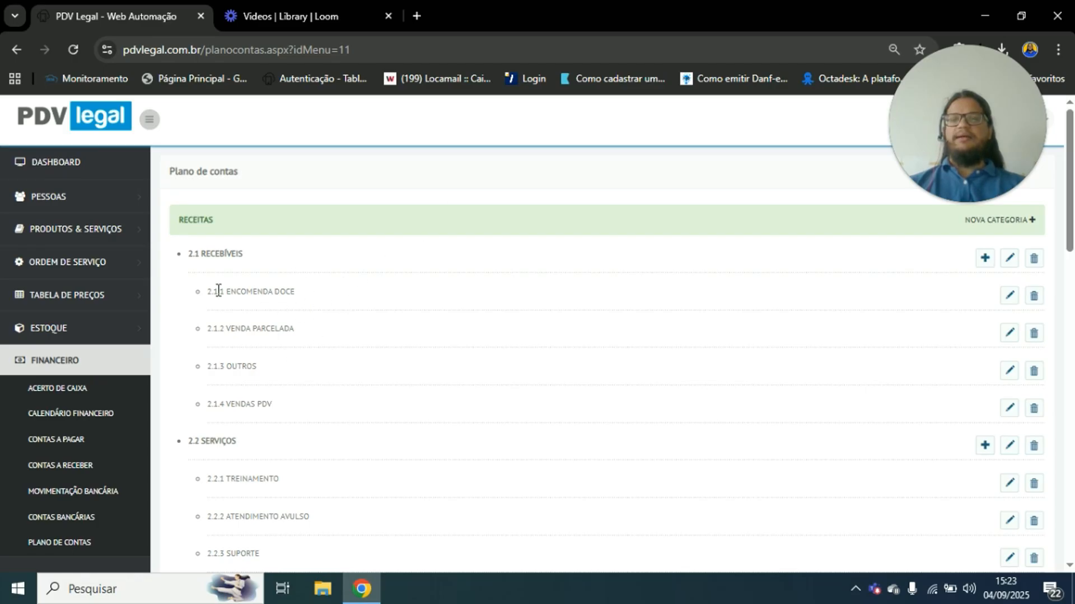
drag(206, 290, 303, 297)
click(305, 296)
scroll(261, 314, down, 3)
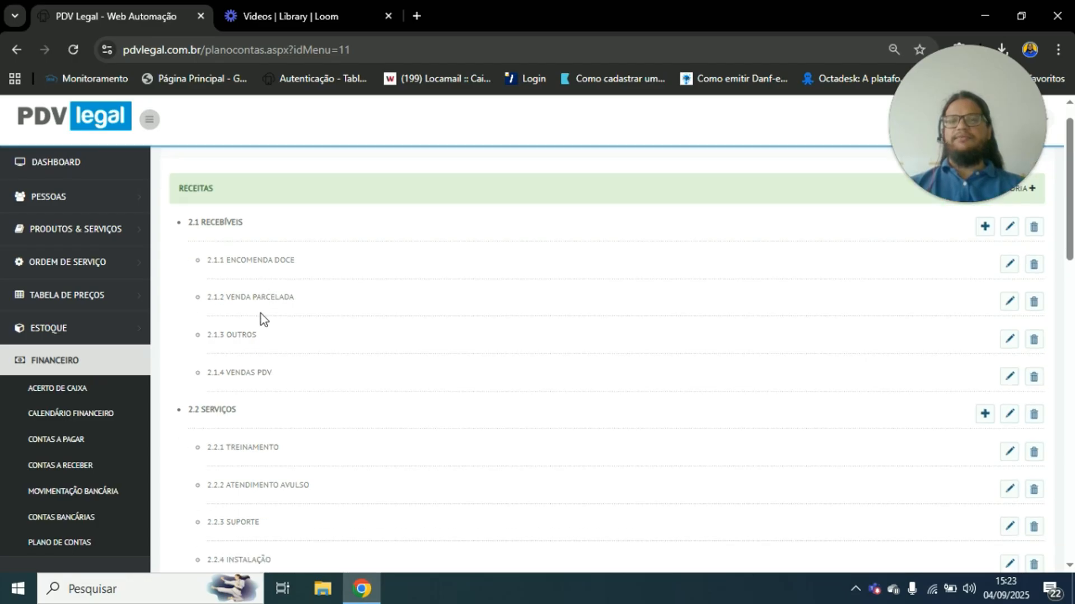
scroll(236, 238, up, 1)
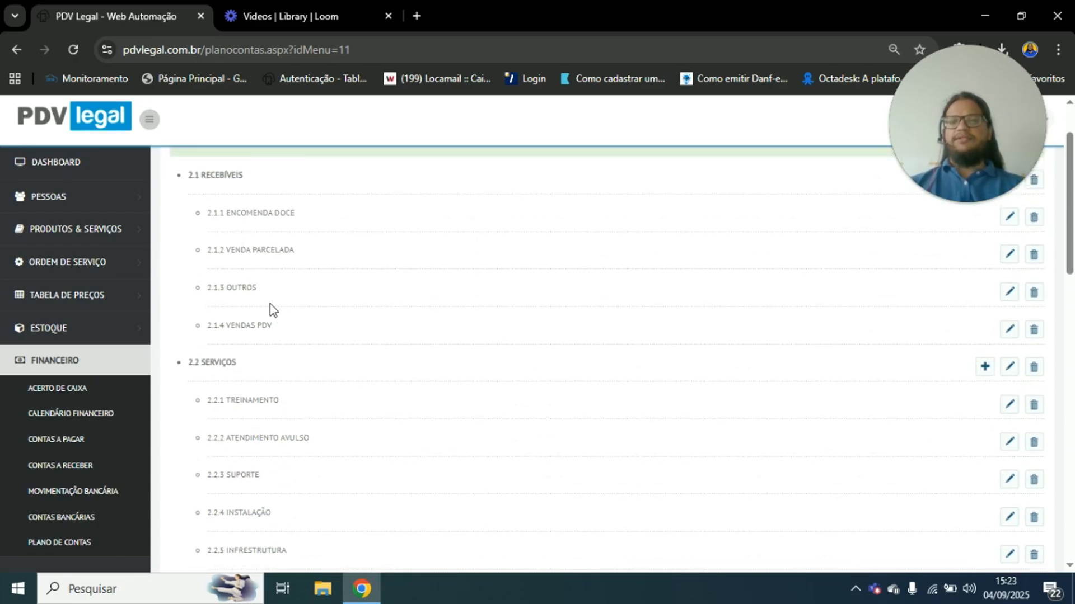
drag(285, 334, 180, 331)
click(291, 295)
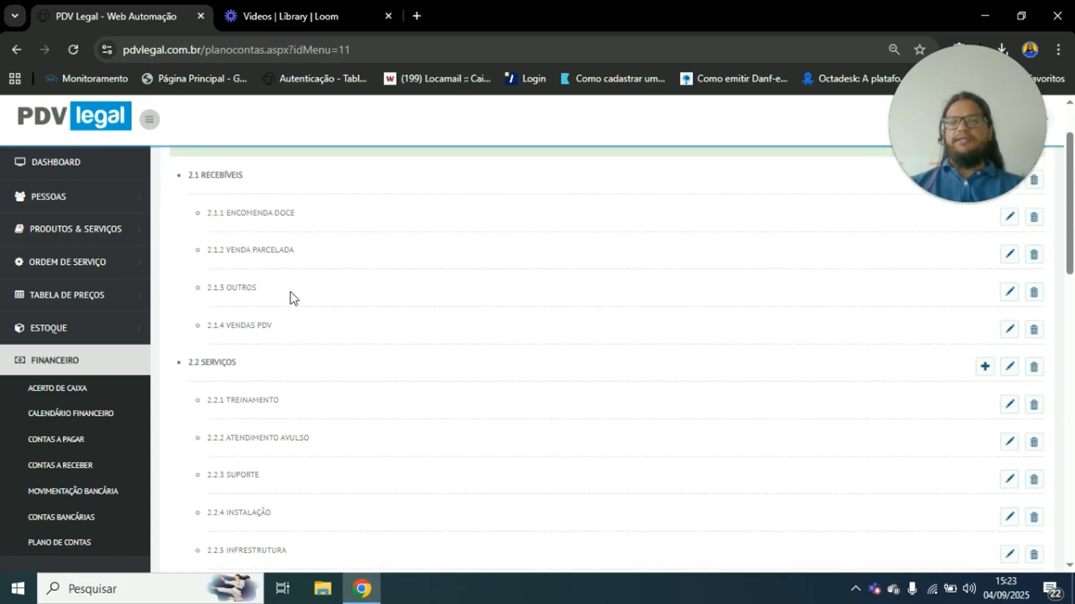
- Review the remaining Receitas categories and all Despesas categories with their subcategories in the chart of accounts
scroll(288, 305, down, 1)
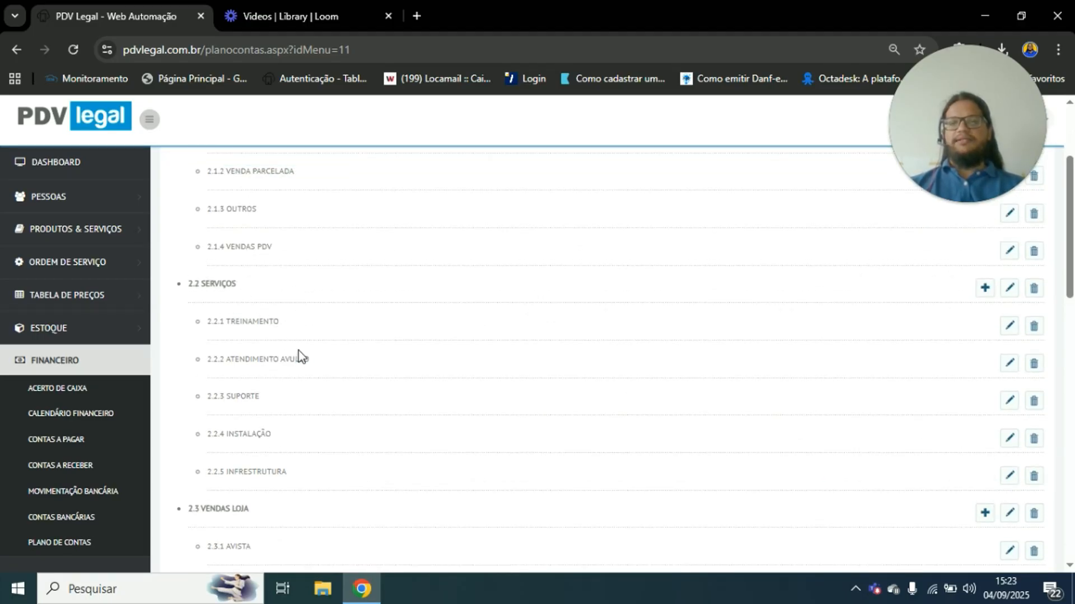
scroll(283, 378, down, 6)
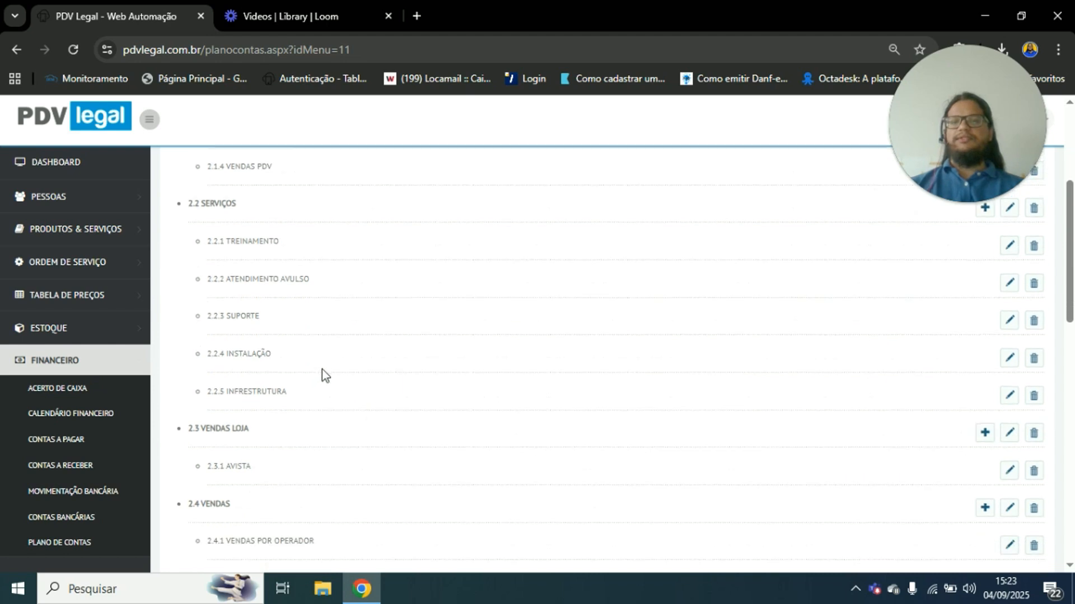
scroll(327, 350, down, 1)
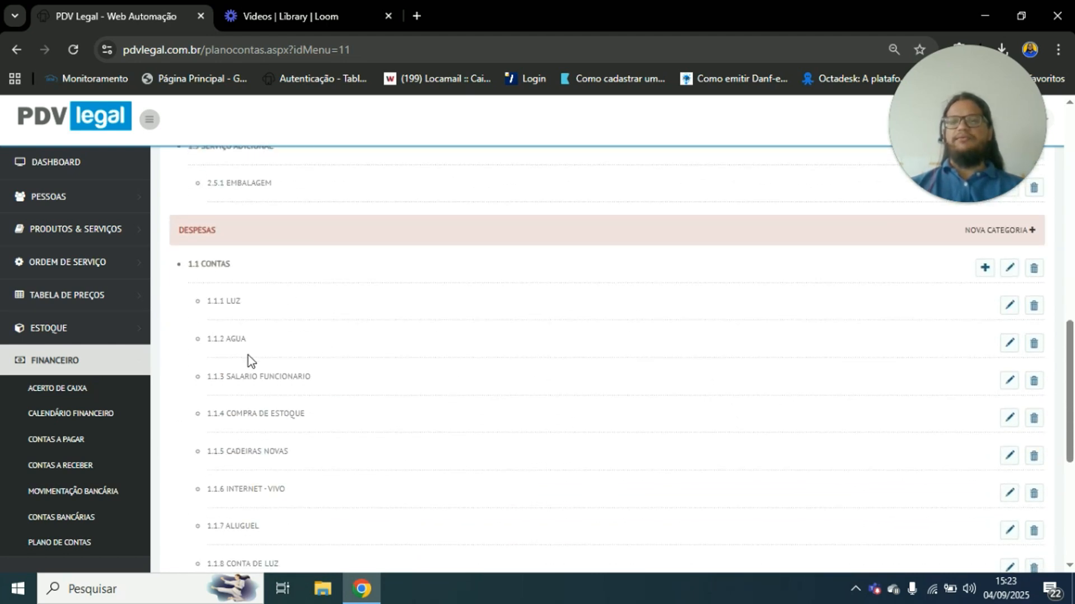
scroll(300, 358, down, 3)
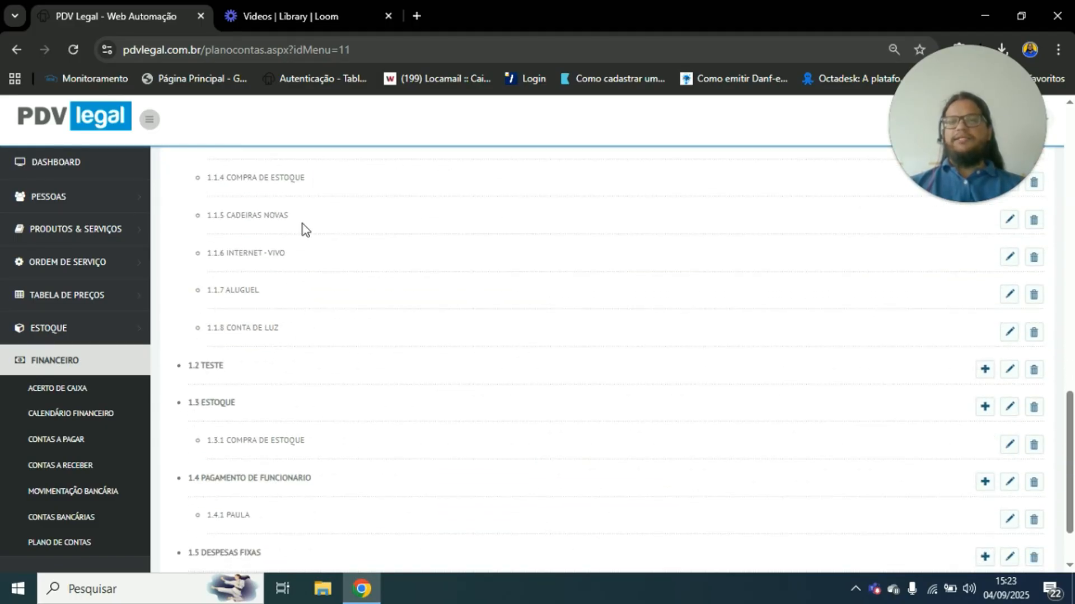
scroll(354, 257, down, 2)
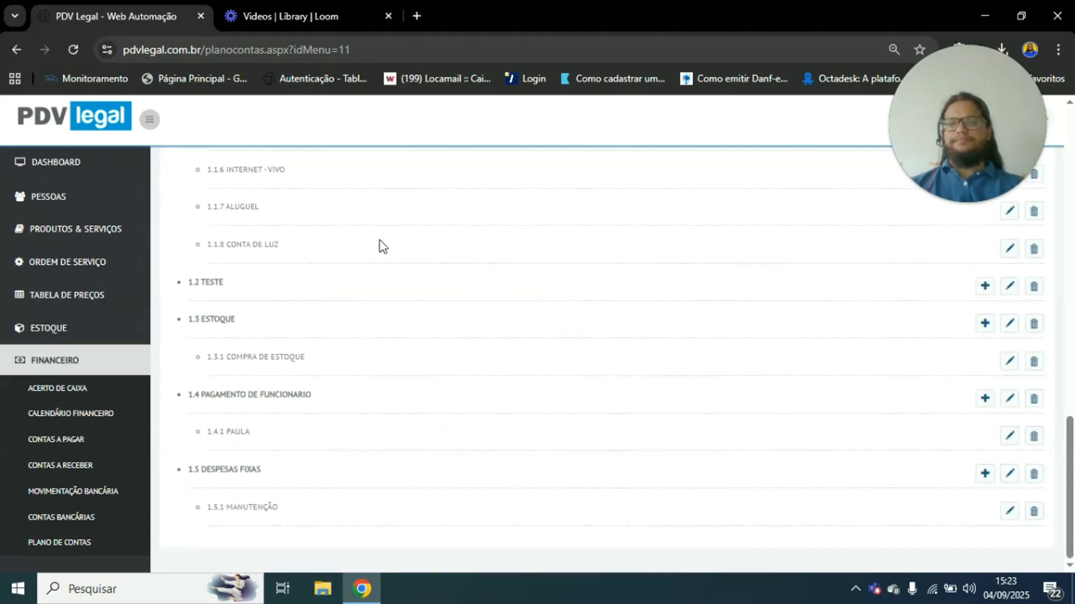
scroll(379, 245, up, 10)
scroll(432, 246, up, 5)
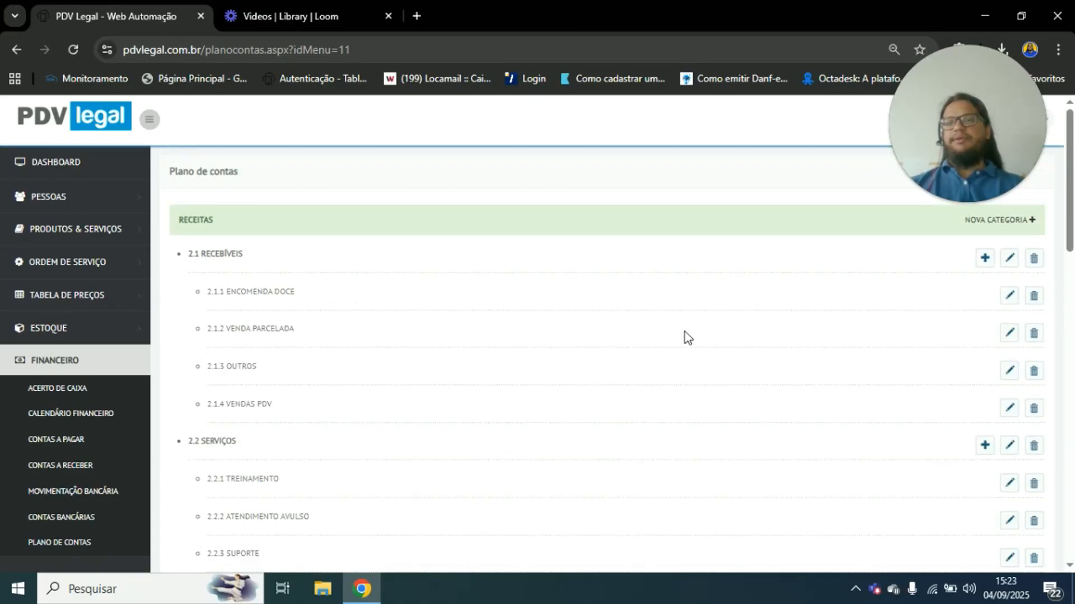
- Create and save a new Receitas category named Vendas PDV, keeping the suggested code 6
click(1029, 223)
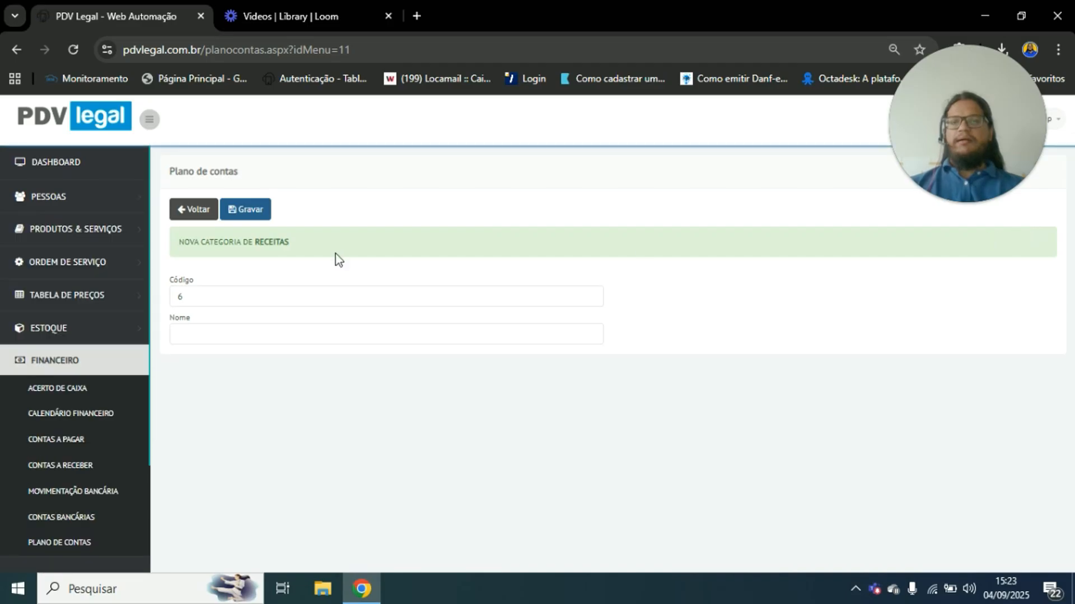
click(294, 329)
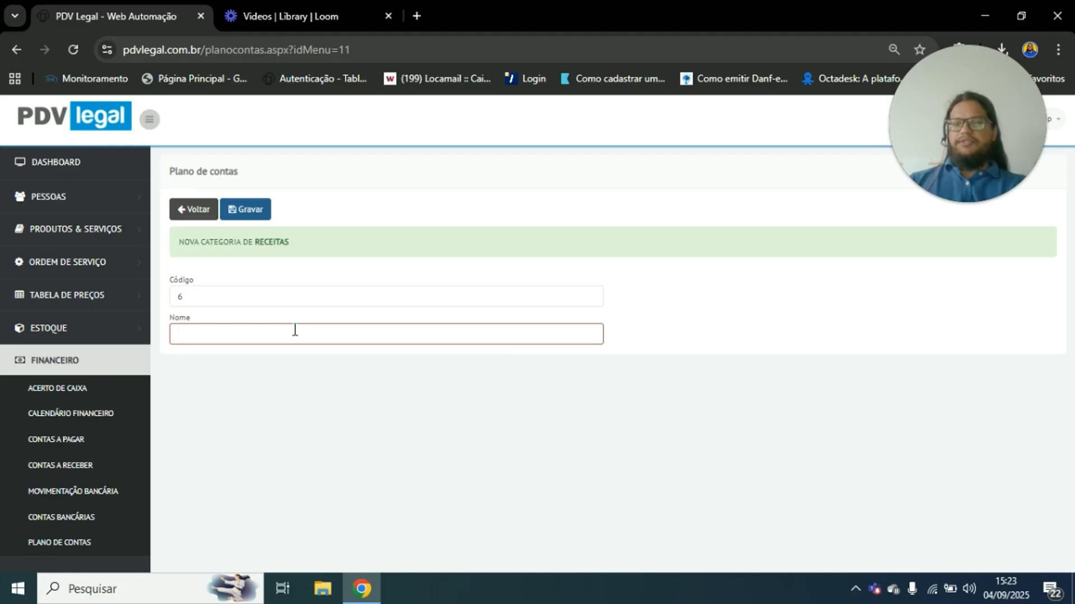
text(Vendas )
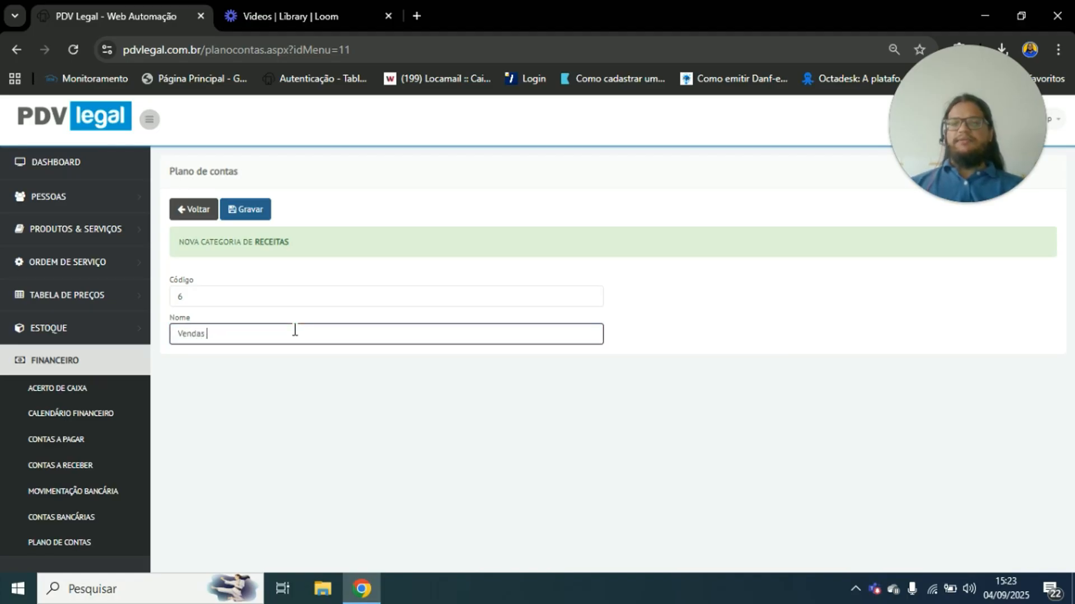
text(PDV)
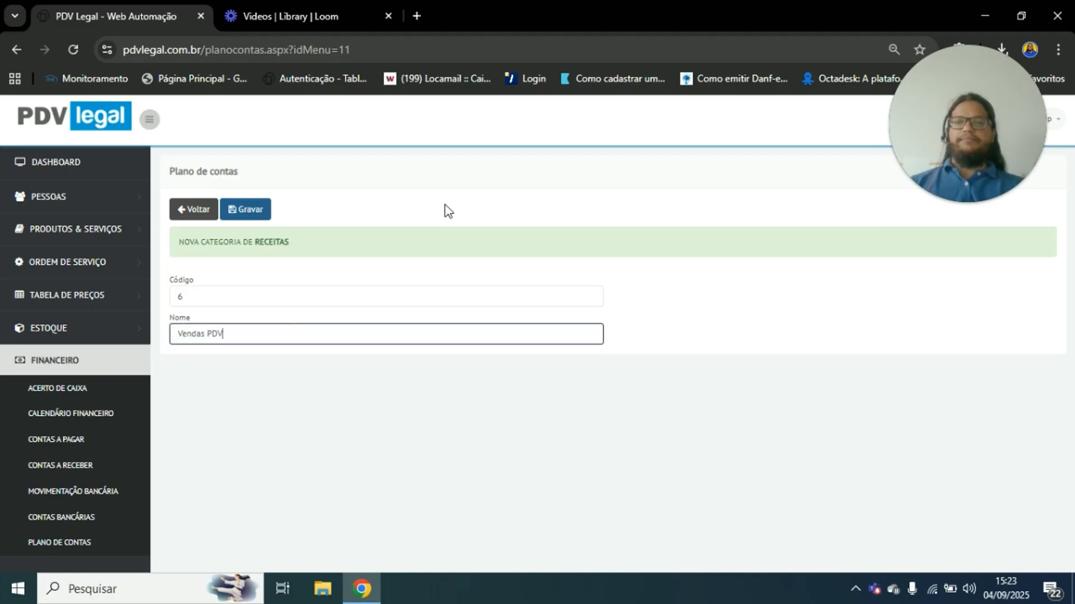
click(252, 211)
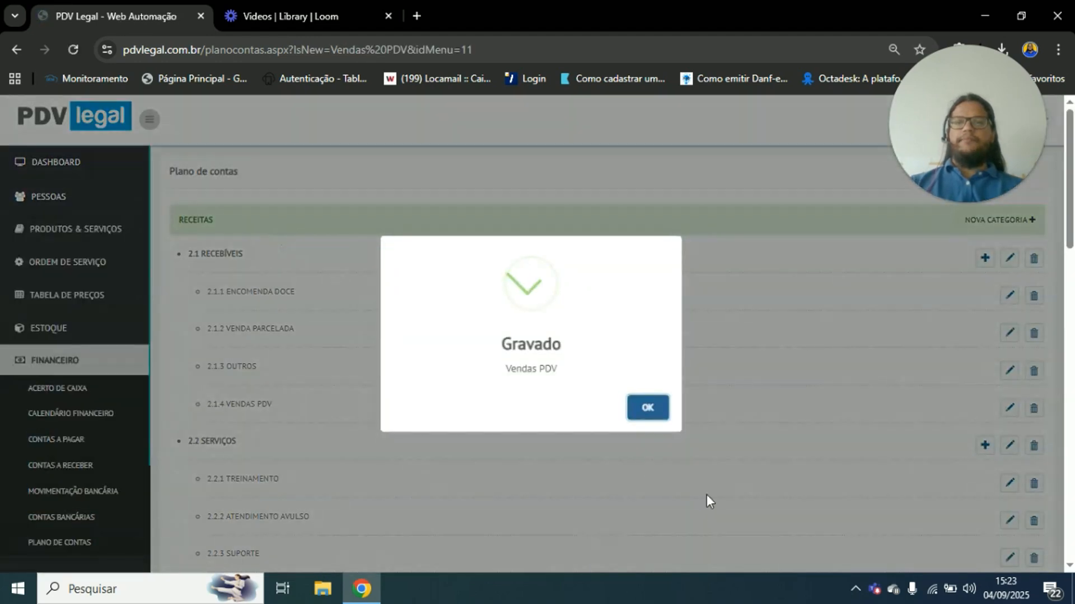
click(651, 411)
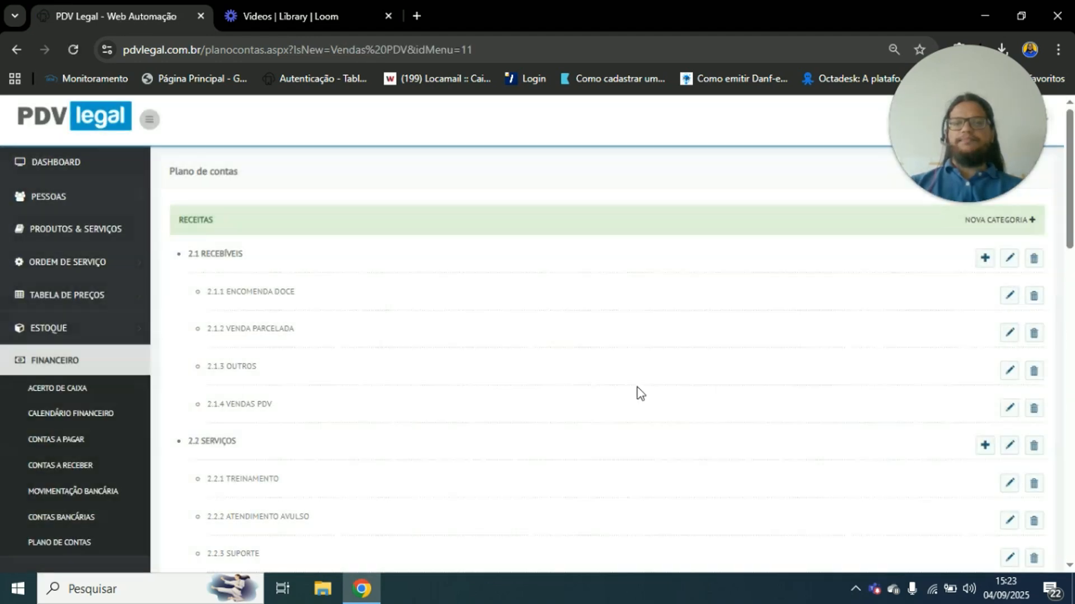
- Add and save a subcategory named Vendas Dinheiro under the new Vendas PDV category in Receitas
scroll(638, 381, down, 7)
scroll(553, 399, down, 4)
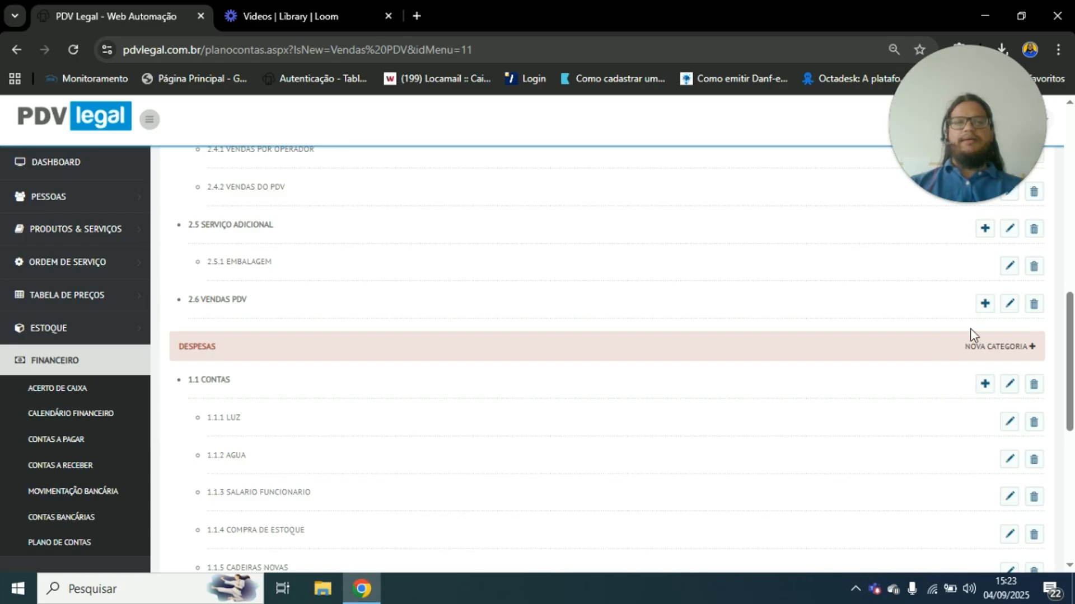
click(983, 313)
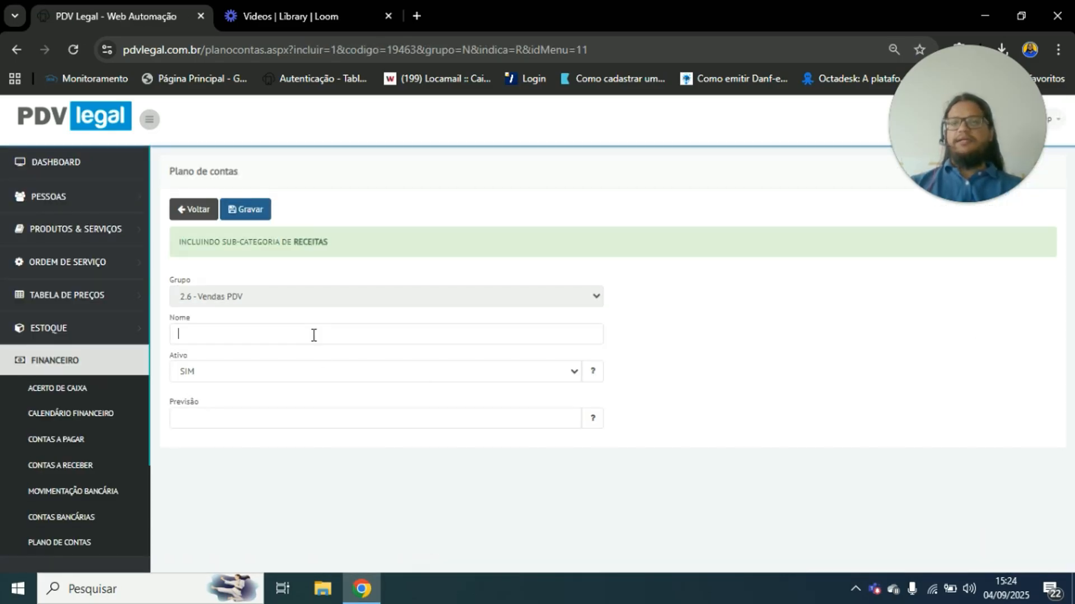
click(322, 338)
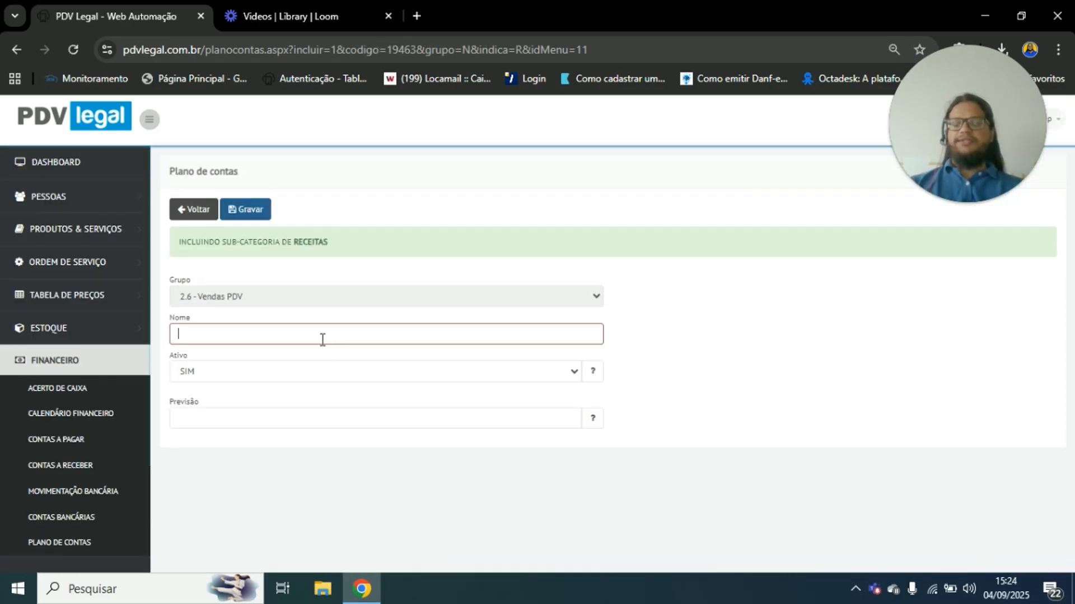
text(Vendas Dinheiro)
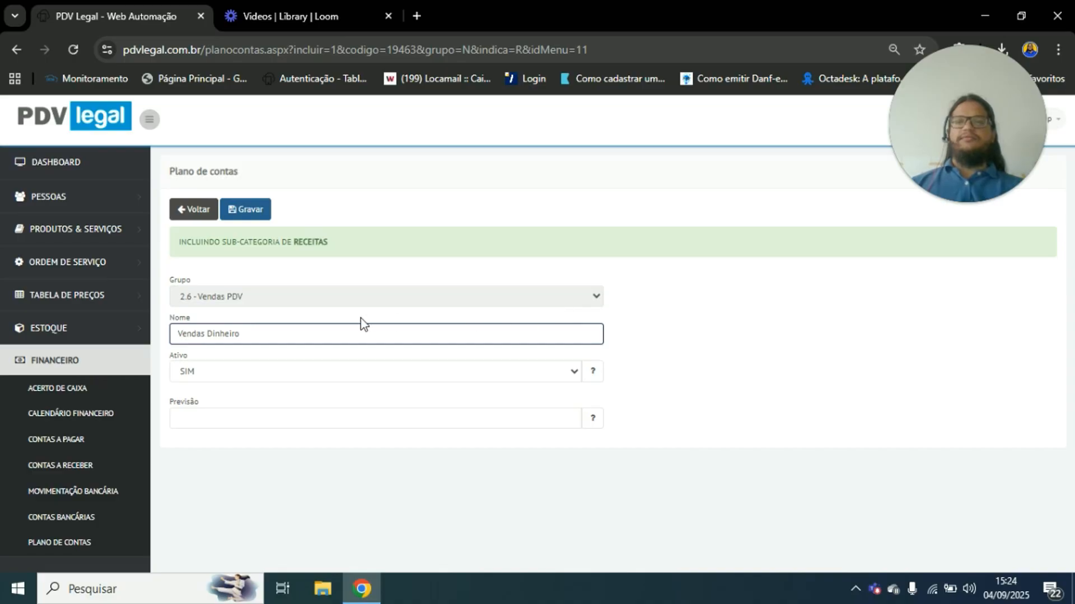
click(259, 209)
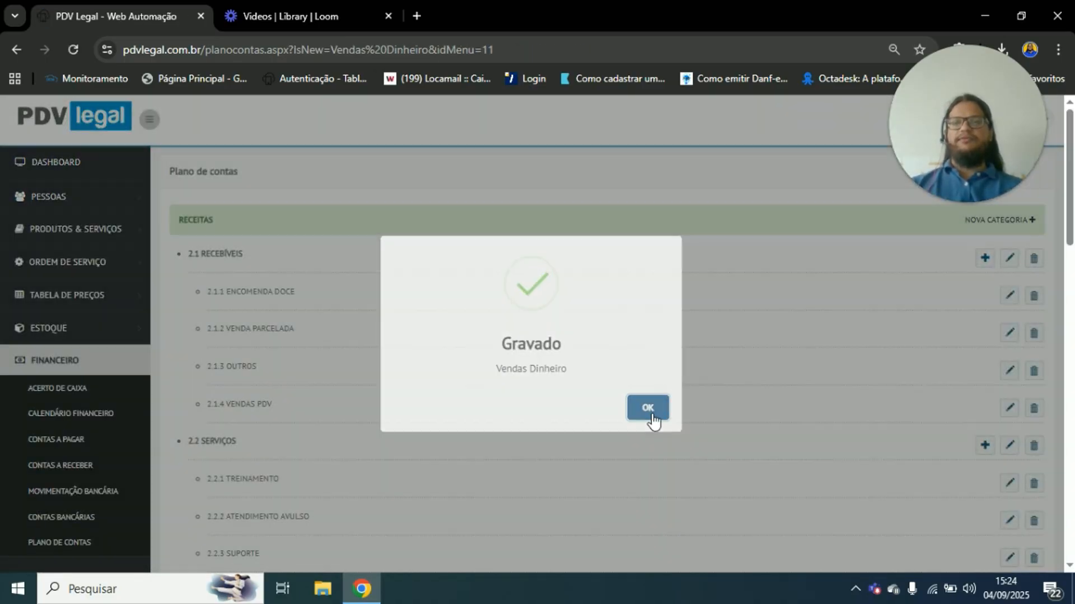
click(651, 413)
- Add and save a subcategory named Vendas Debito under the Vendas PDV category in Receitas
scroll(599, 353, down, 10)
scroll(633, 325, down, 8)
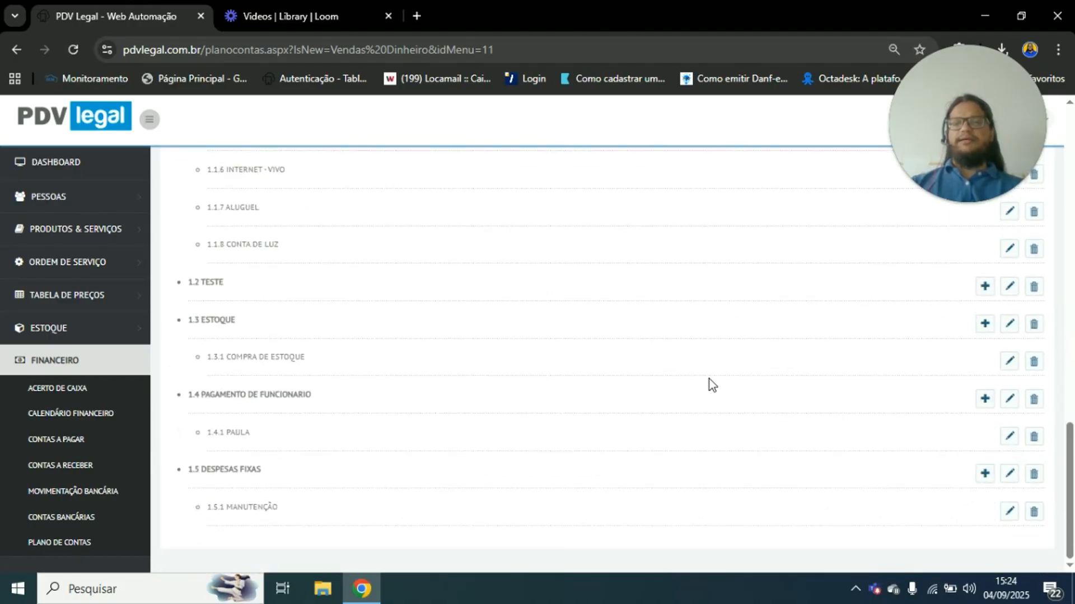
scroll(667, 354, up, 7)
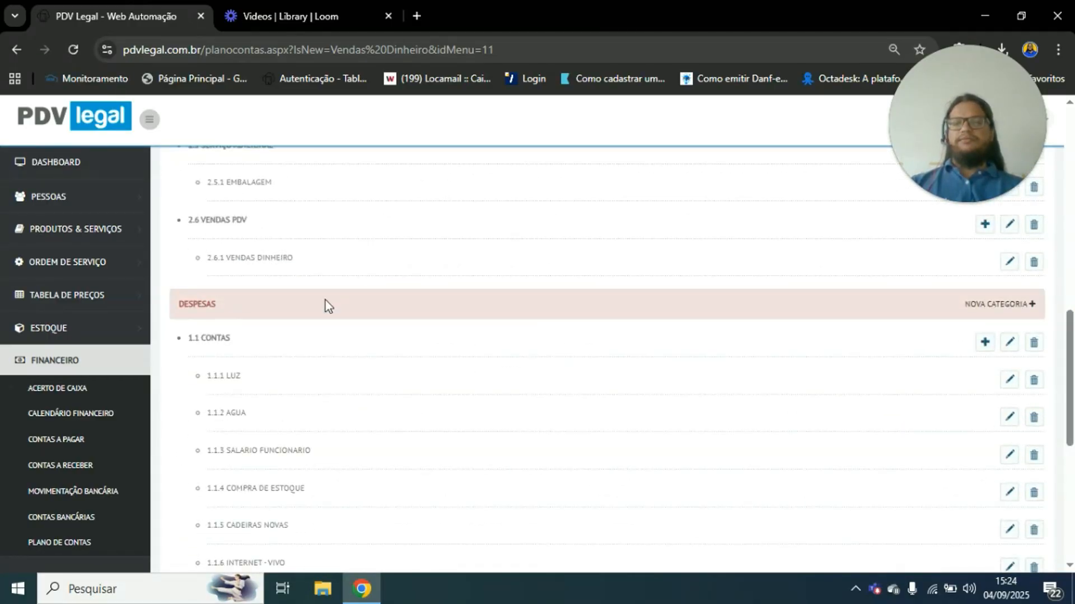
scroll(837, 360, up, 2)
click(985, 303)
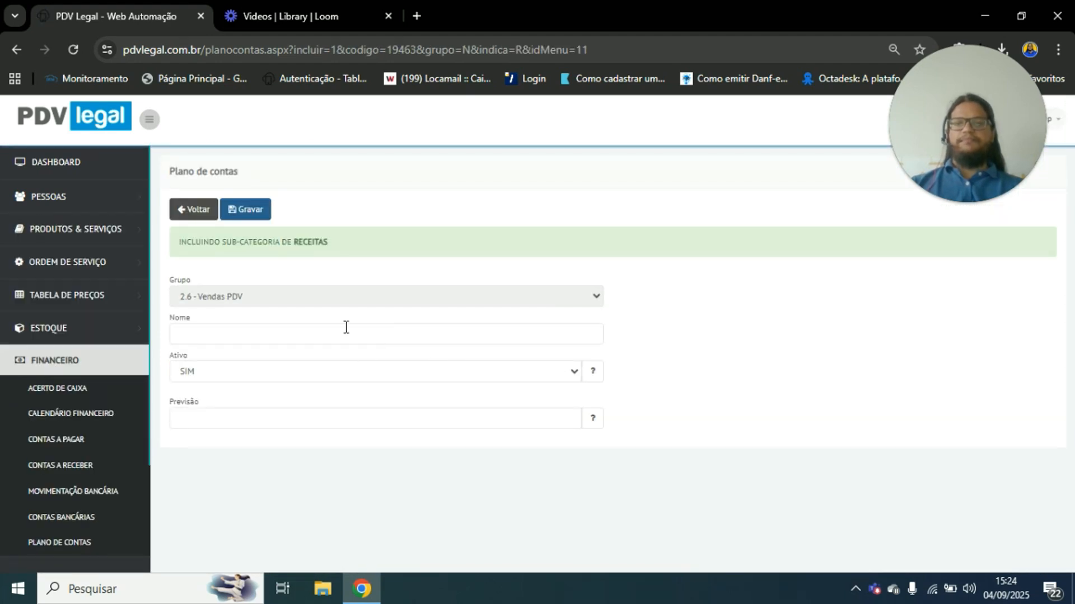
click(344, 330)
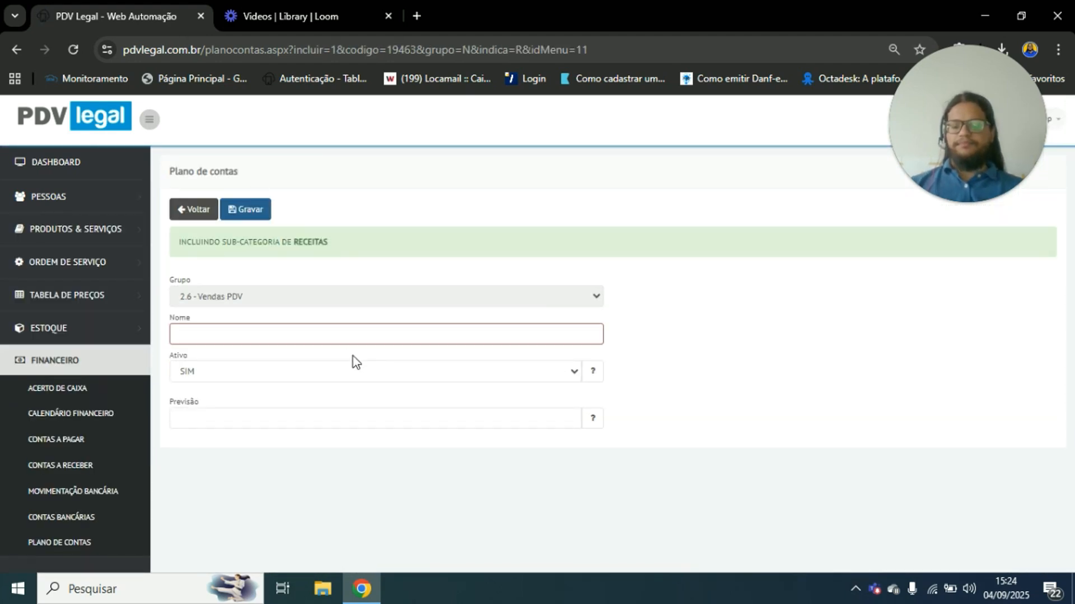
text(Vendas )
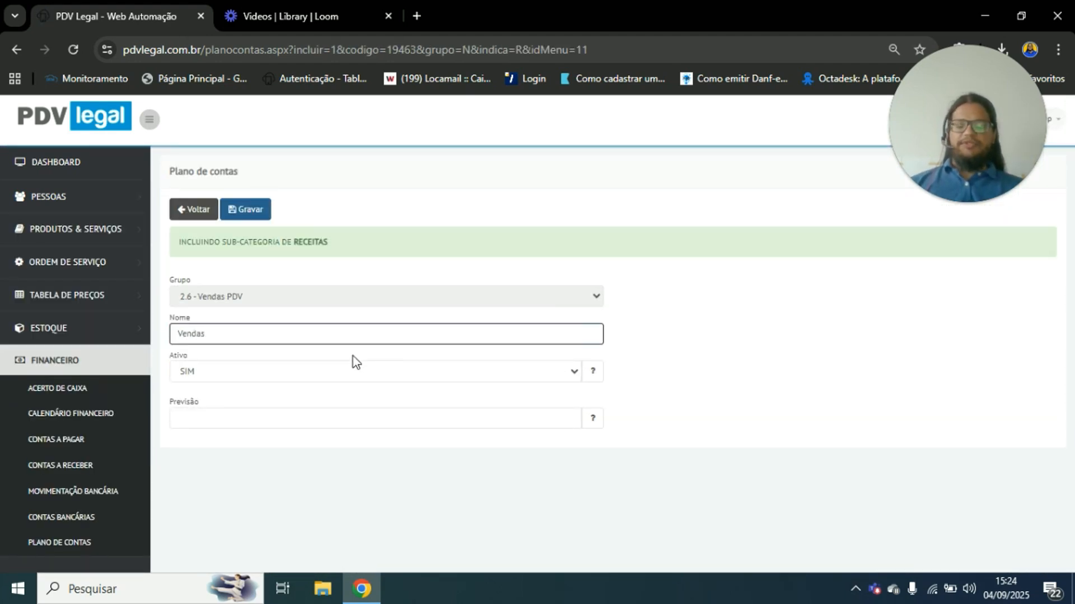
text(Debito)
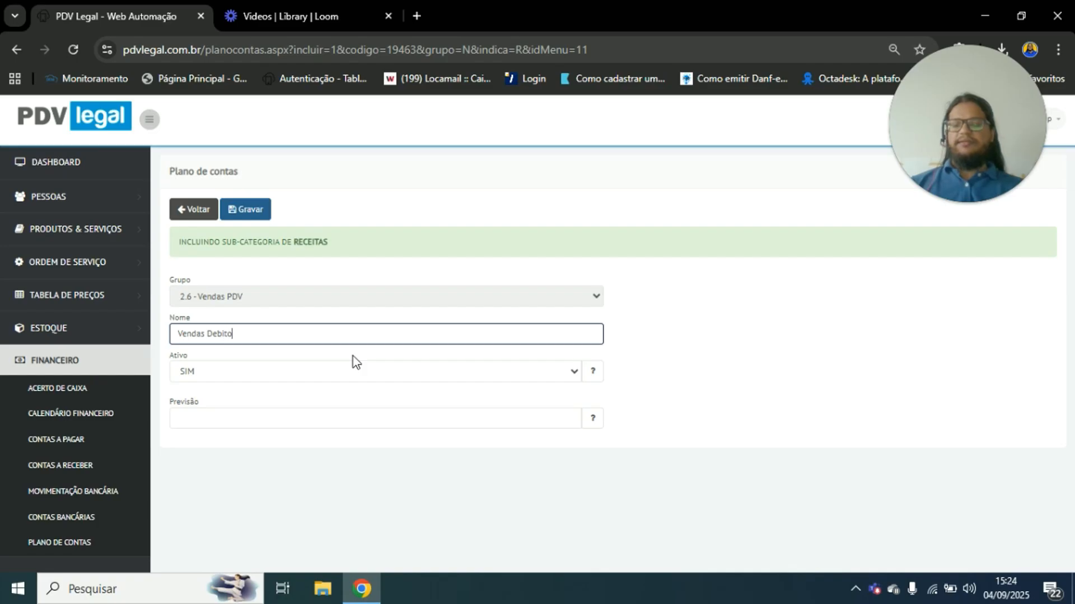
click(253, 215)
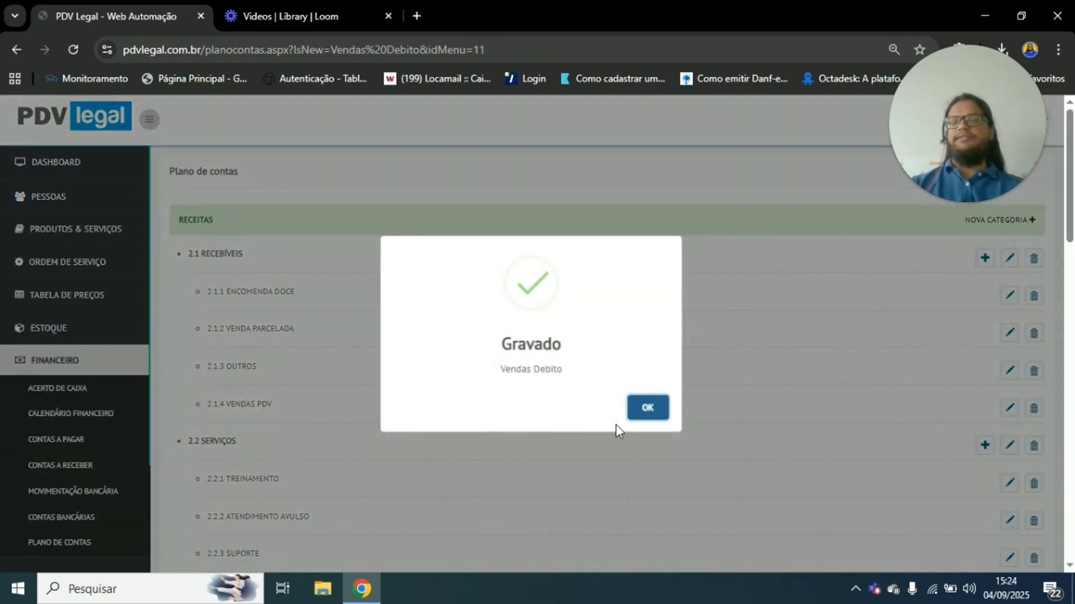
click(647, 412)
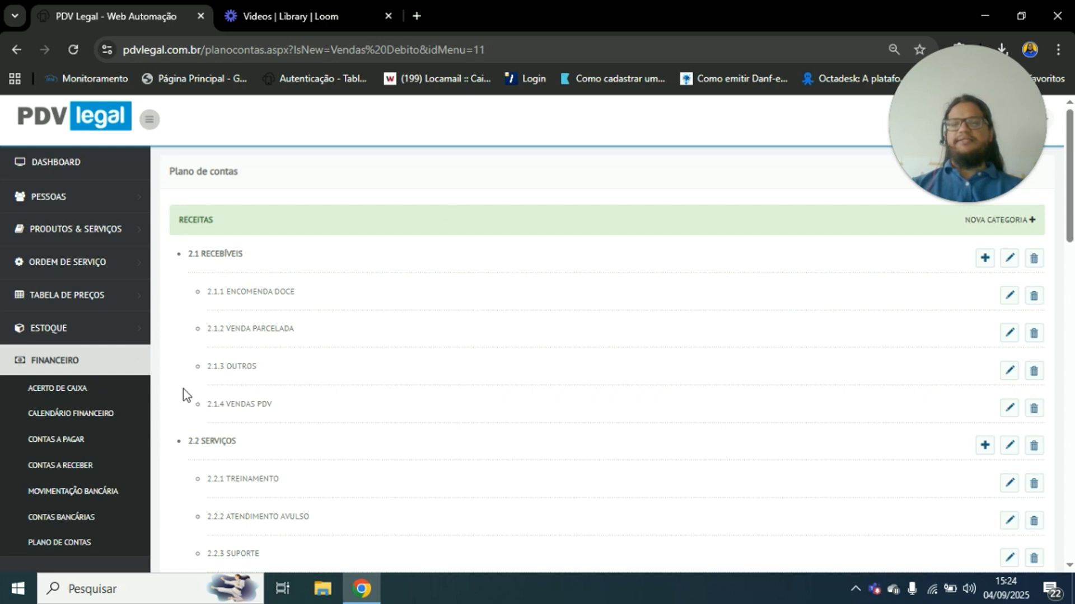
- Start a new record in Contas bancárias, leaving the Gerente, Agência, Conta bancária and Telefone fields blank
scroll(49, 391, down, 1)
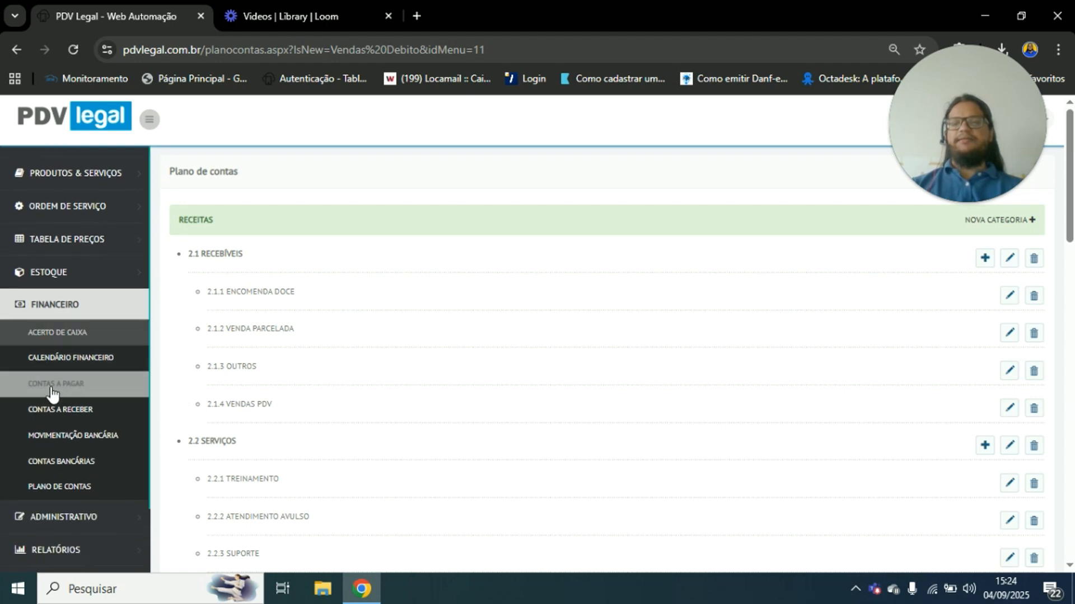
click(96, 471)
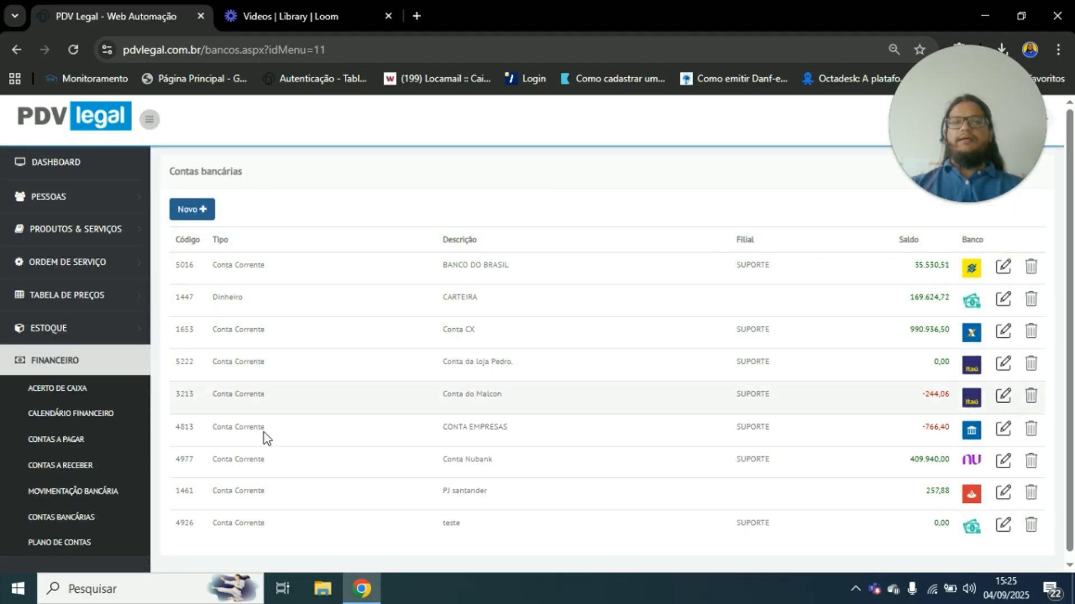
click(202, 215)
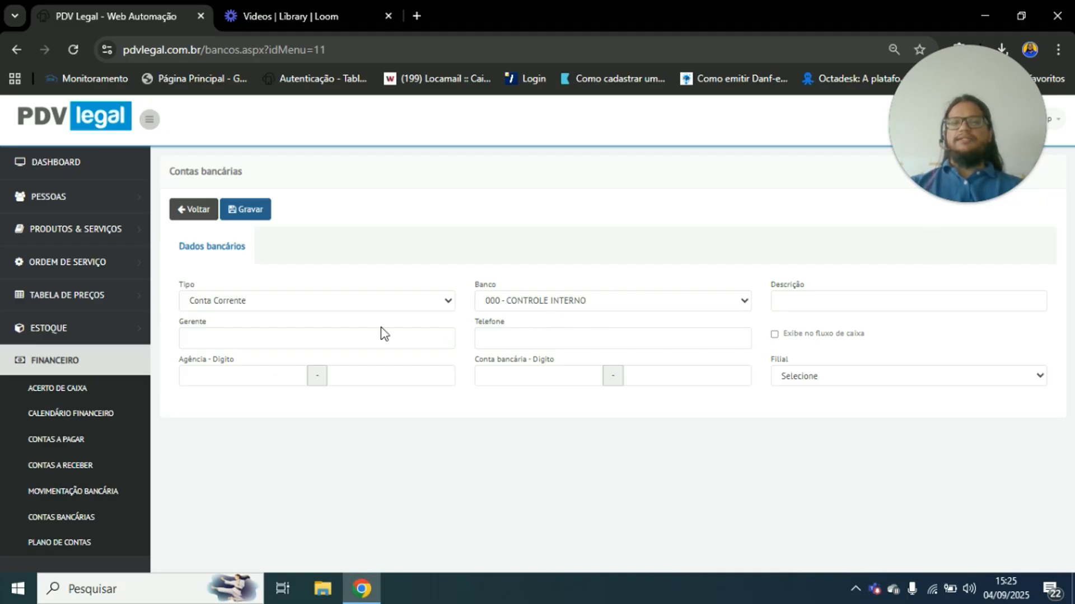
click(353, 340)
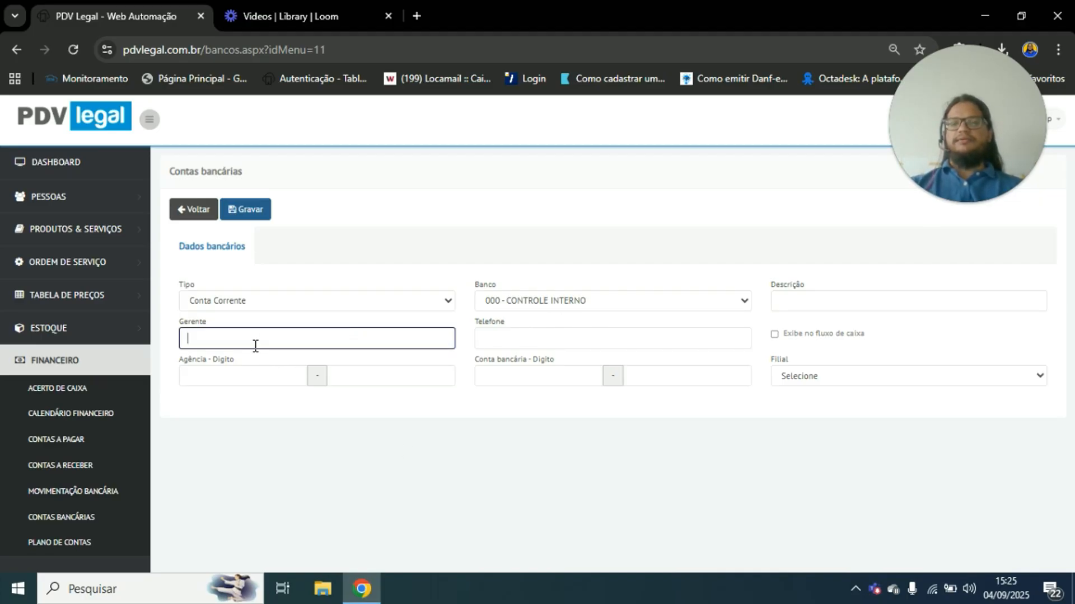
click(246, 374)
click(507, 376)
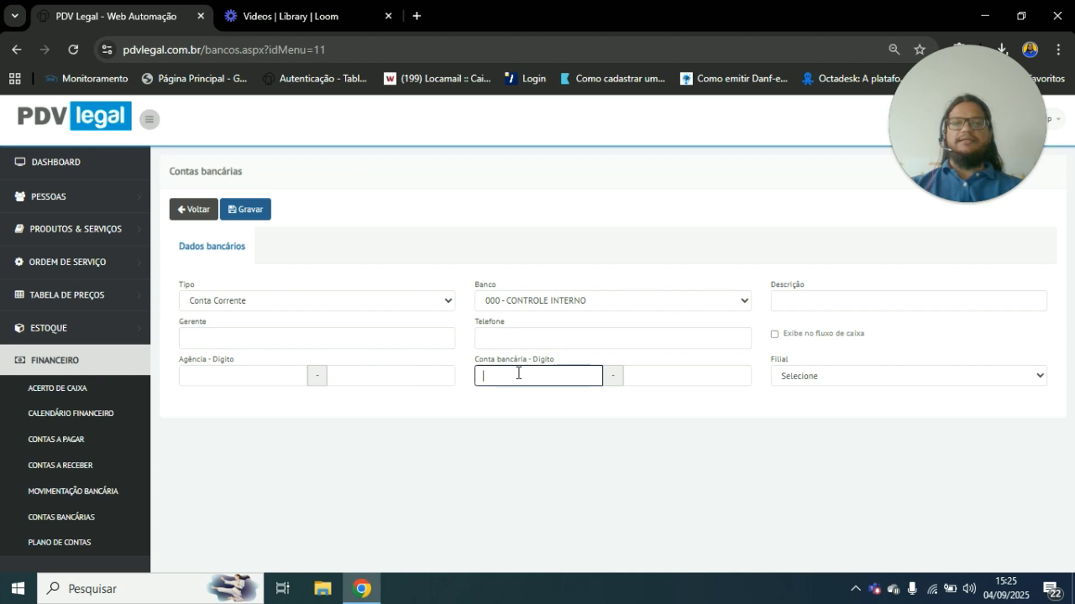
click(597, 342)
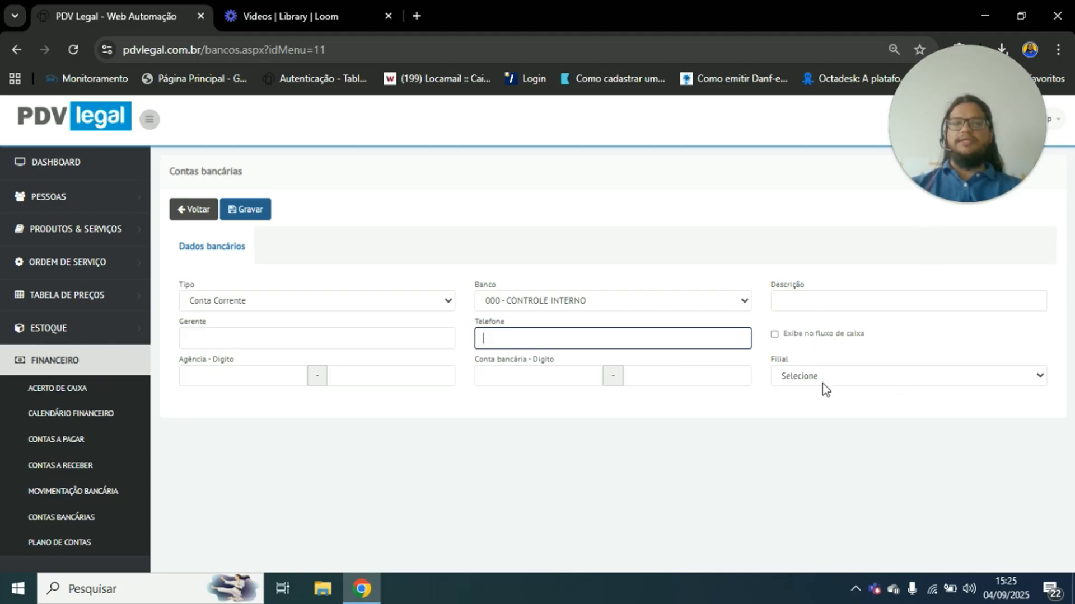
- Fill in the bank account's Descrição with "Conta do" followed by the account holder's name
click(803, 301)
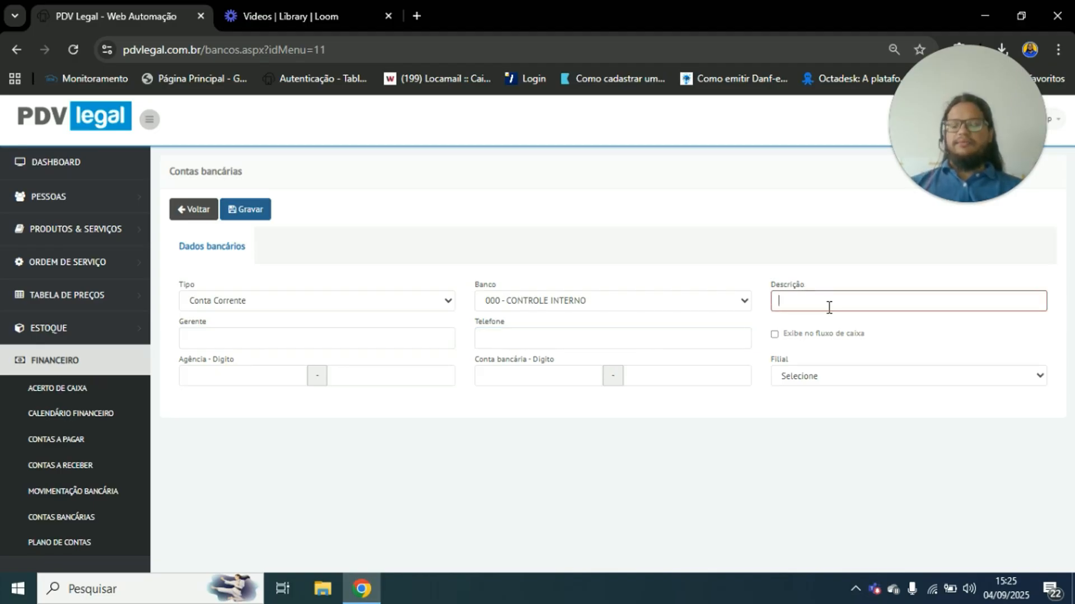
text(COnta)
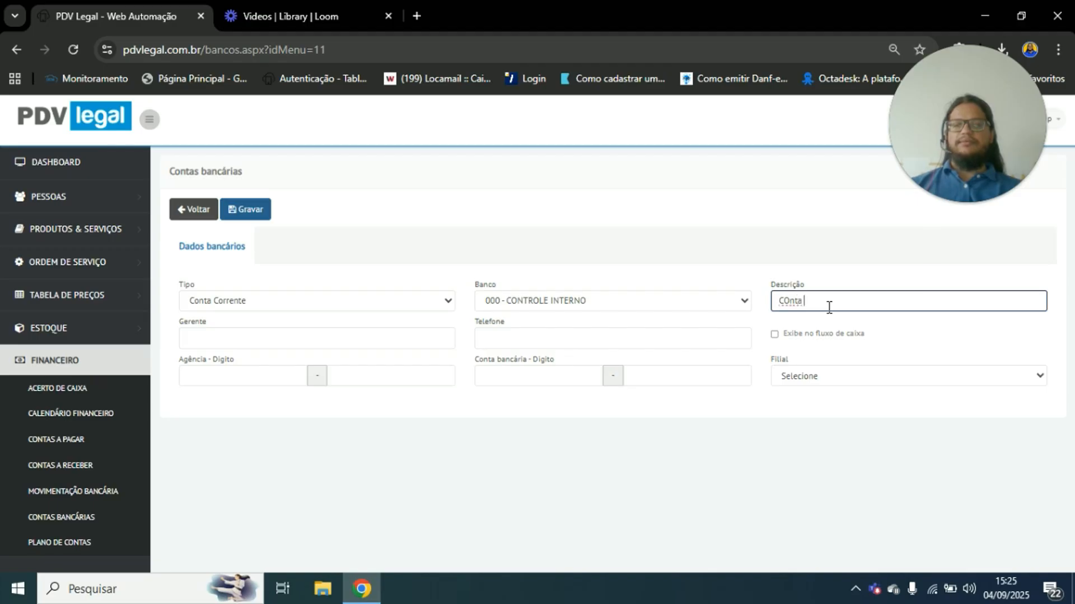
key(BackSpace)
key(BackSpace)
text(on)
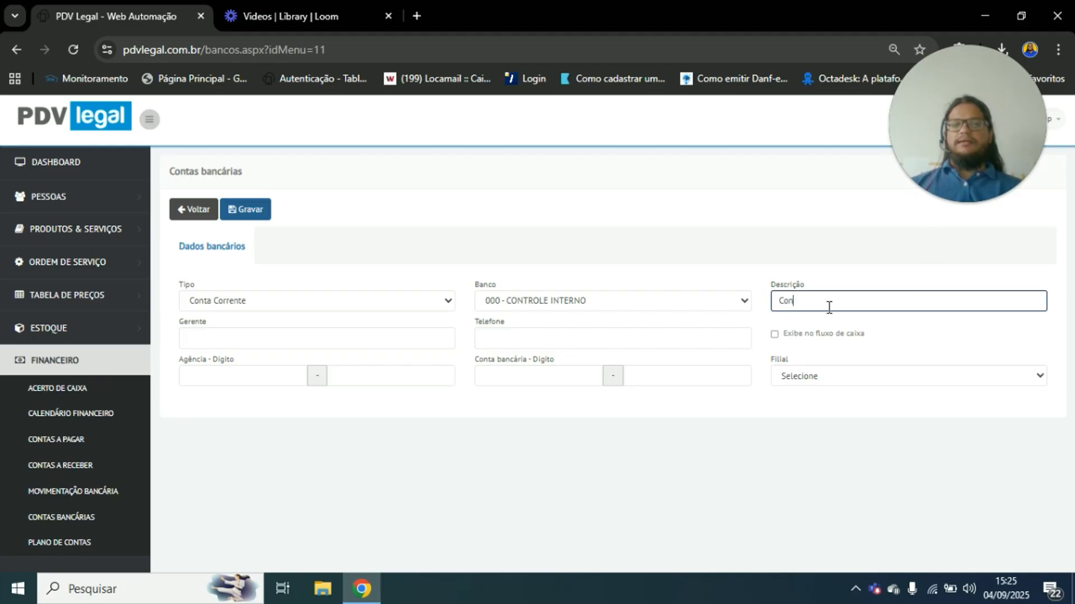
text(ta do PEres)
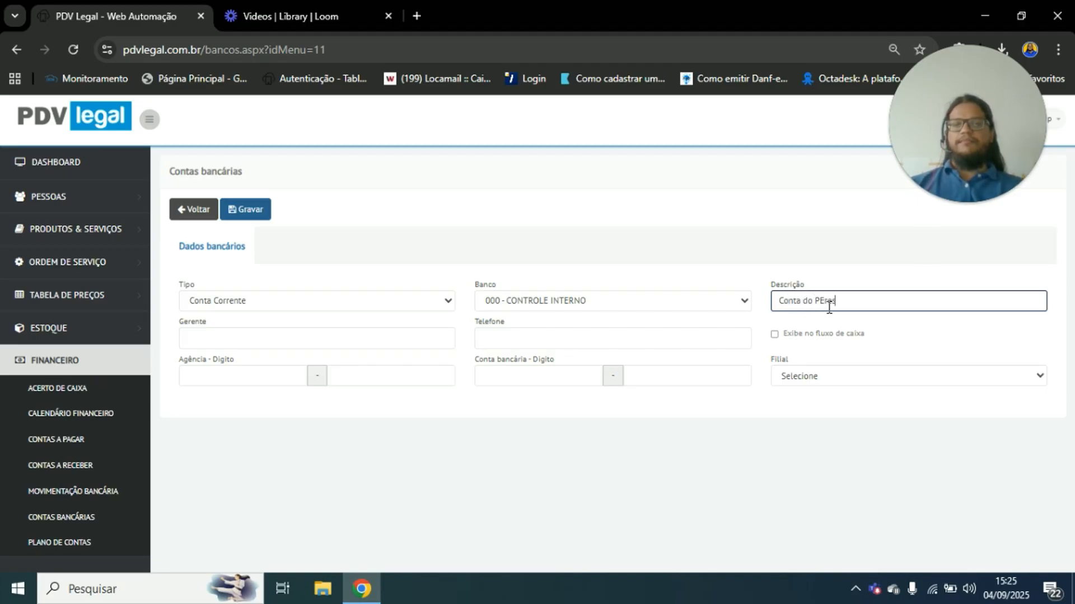
key(BackSpace)
text(e)
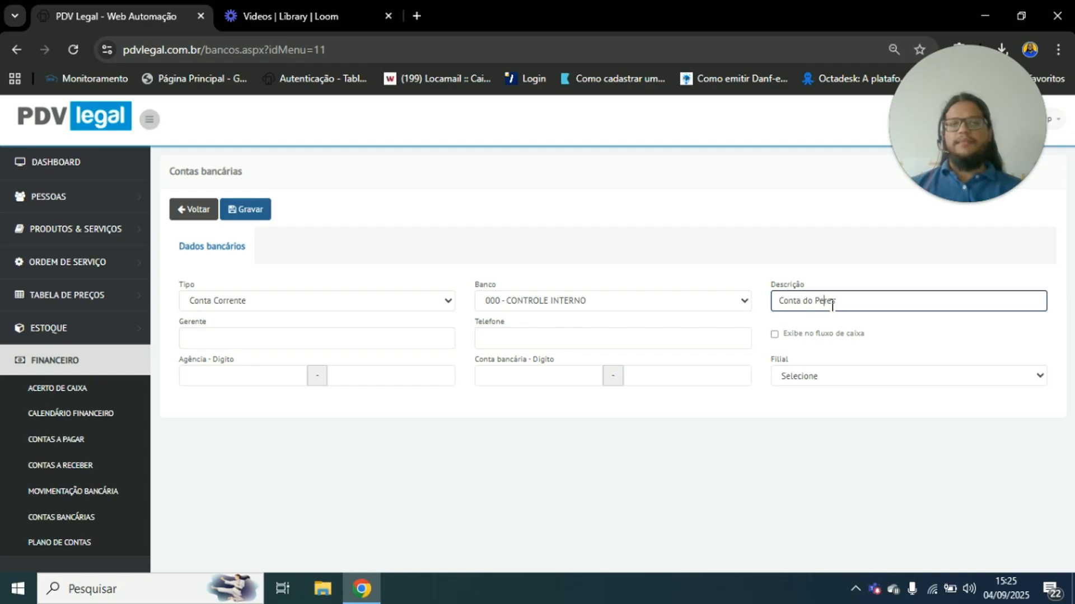
- Assign the bank account to the SUPORTE Filial, save it and check its entry in the account list
mouse_move(789, 359)
mouse_down()
mouse_move(777, 359)
mouse_move(790, 379)
mouse_up()
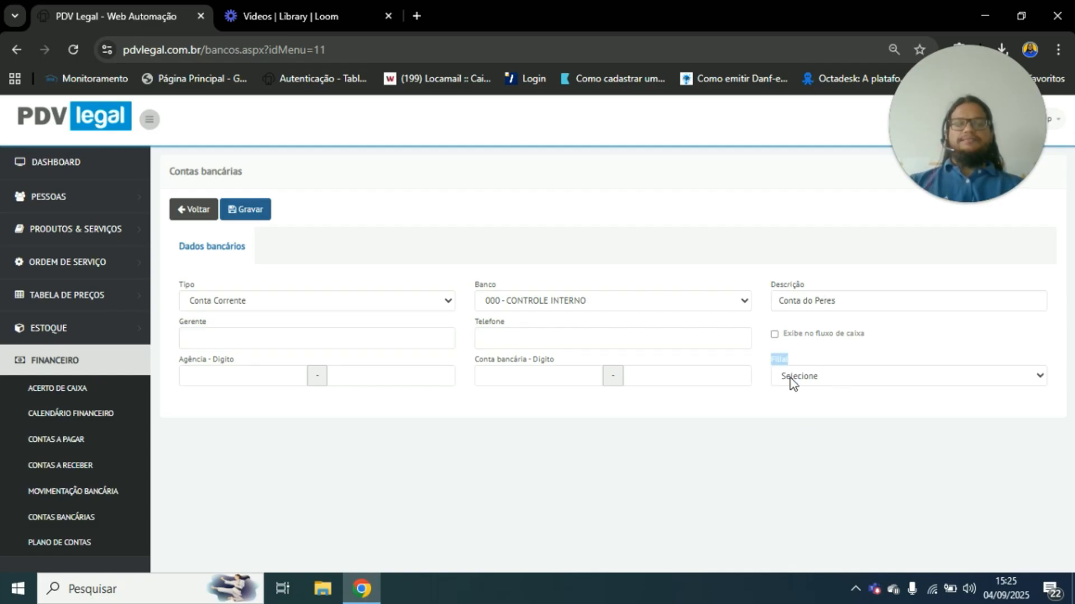
click(794, 382)
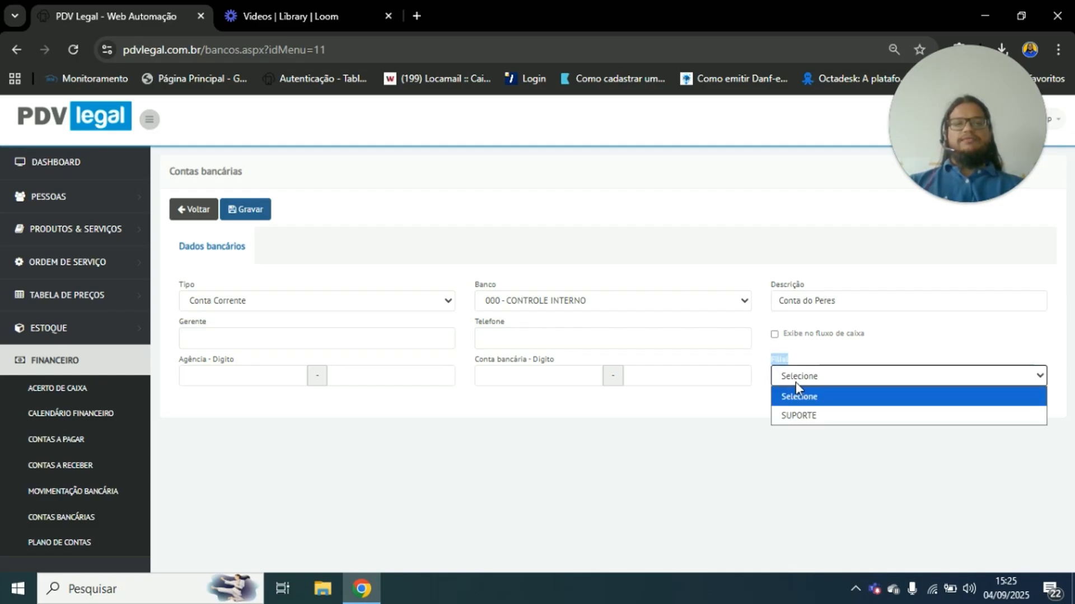
click(797, 417)
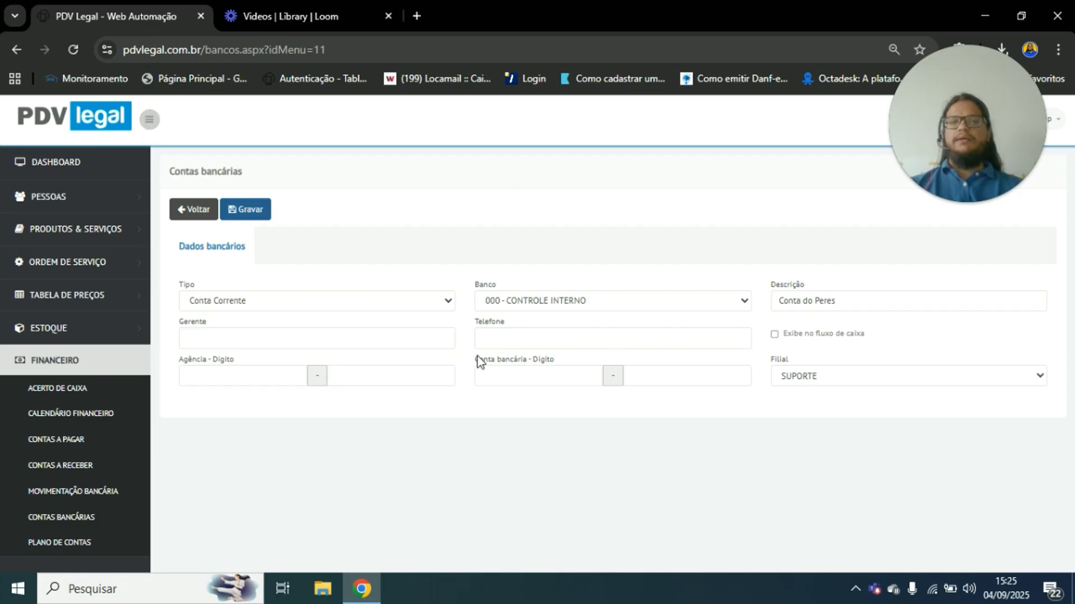
click(245, 209)
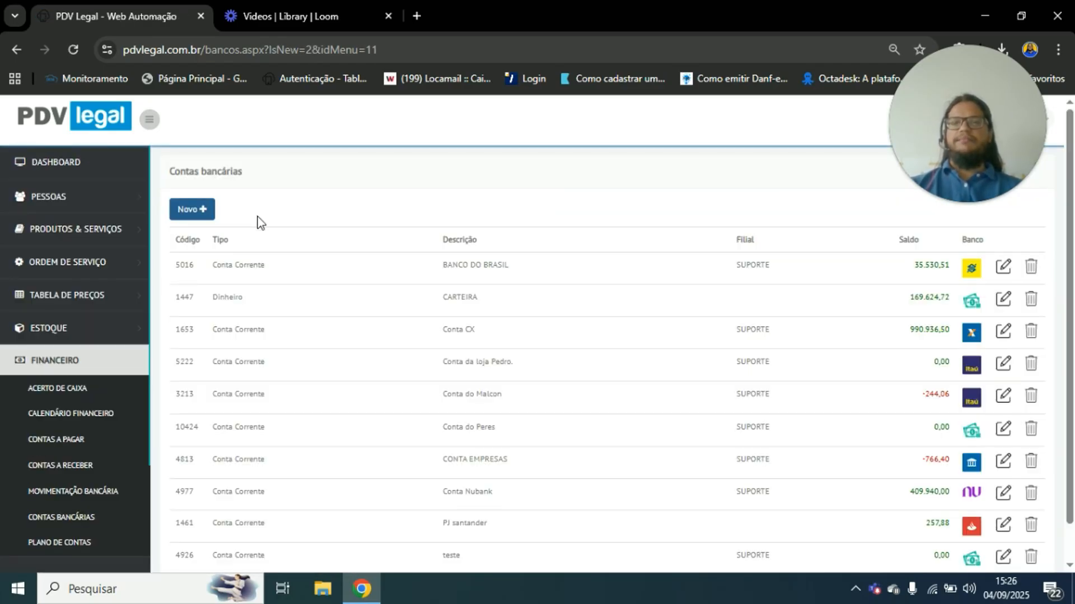
scroll(307, 242, down, 1)
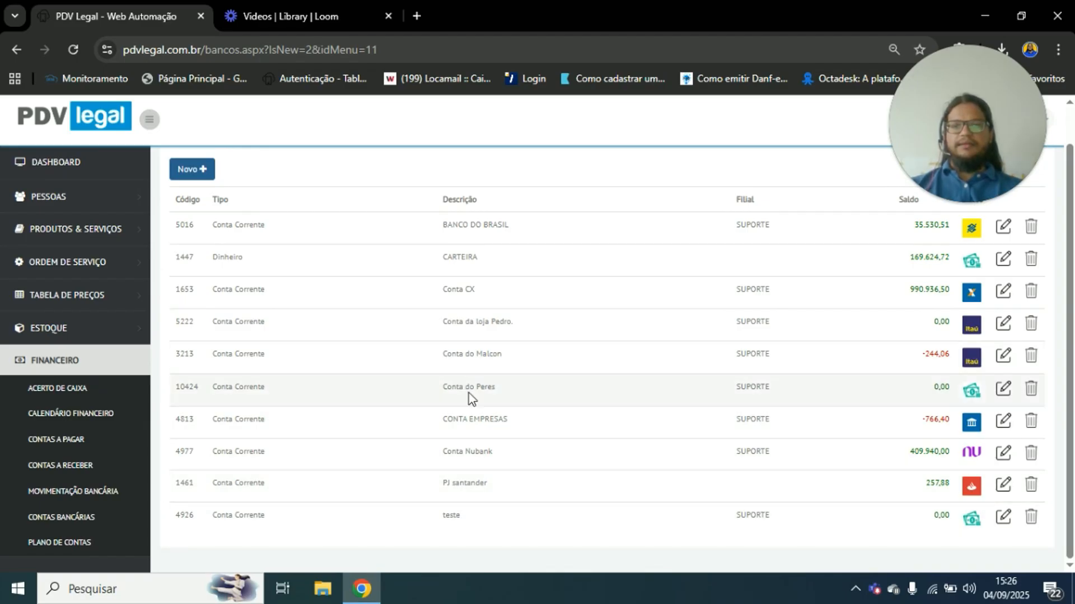
drag(510, 386, 452, 387)
click(528, 392)
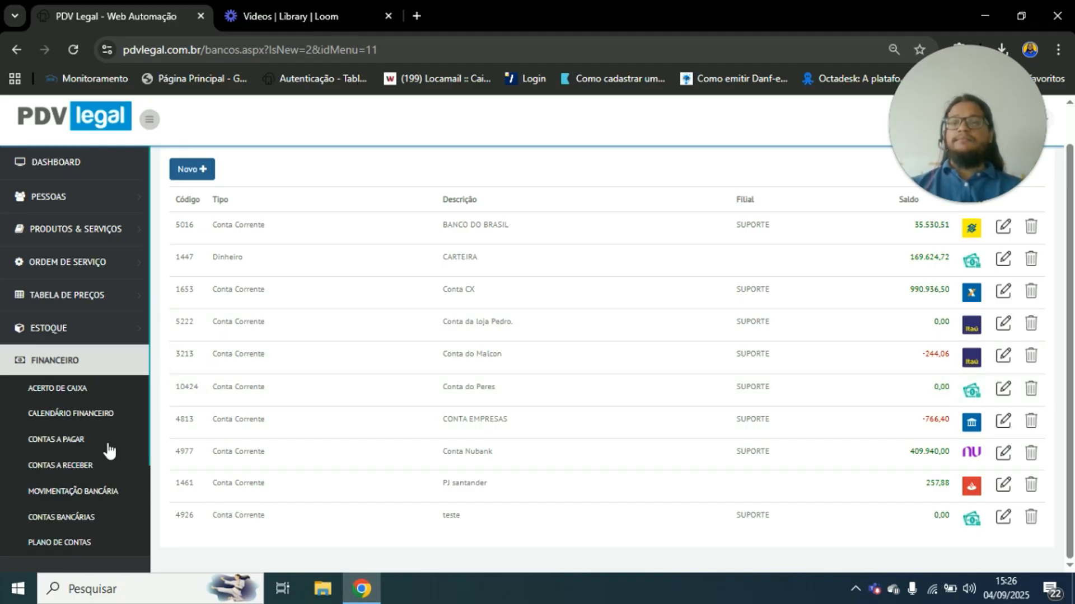
- Start a new expense in Contas a pagar with the description aluguel
scroll(80, 485, down, 1)
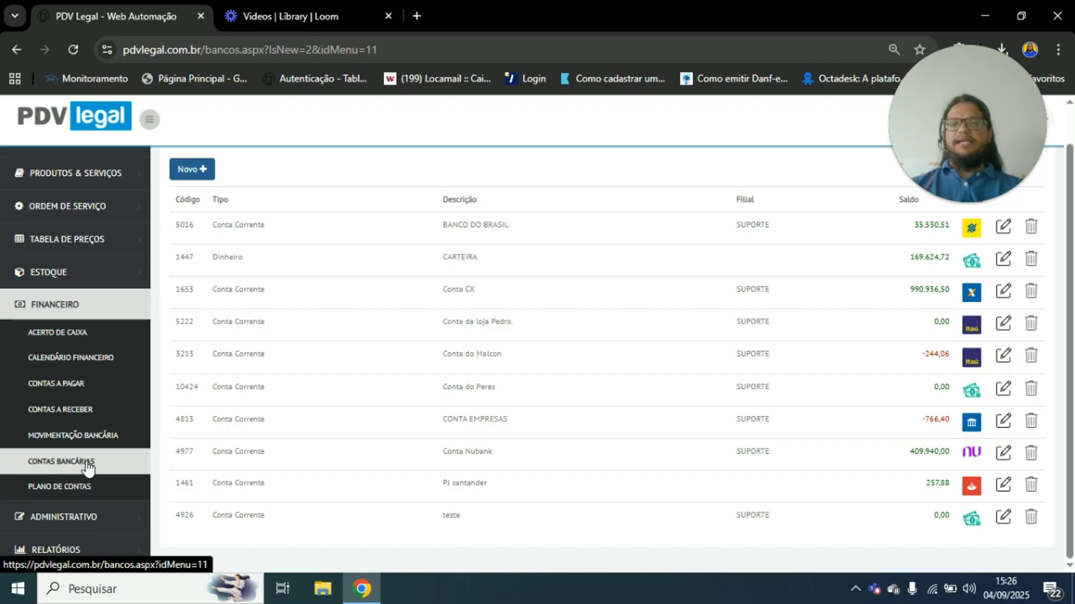
click(93, 383)
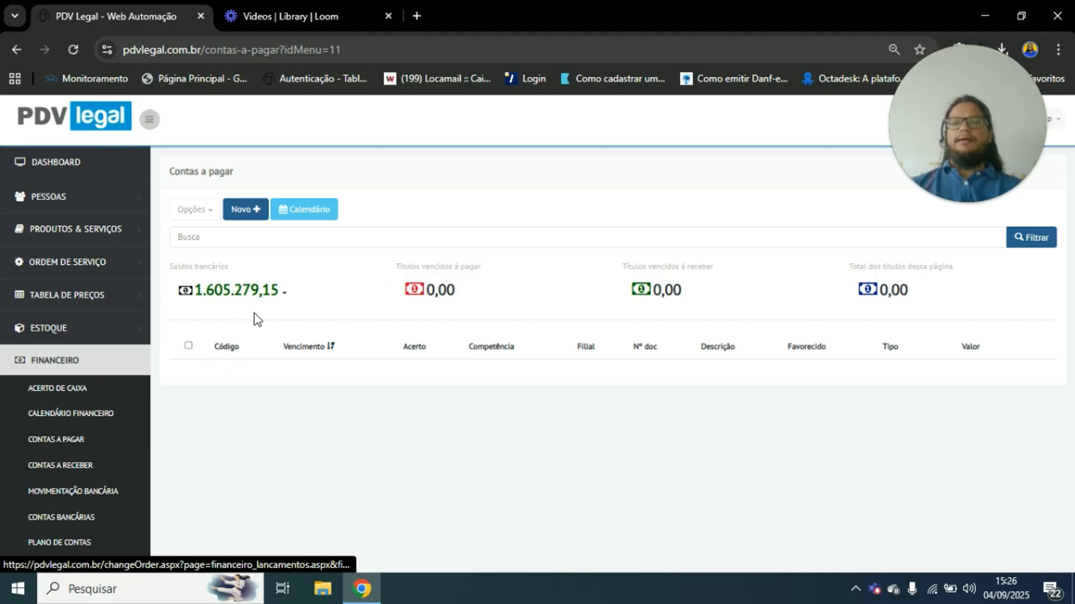
click(240, 212)
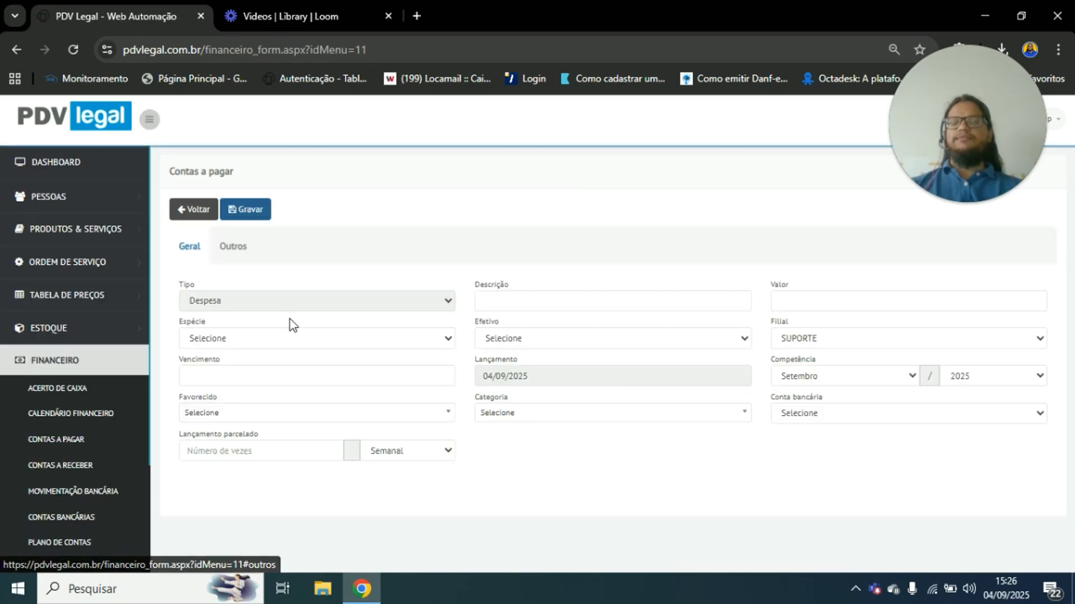
click(475, 303)
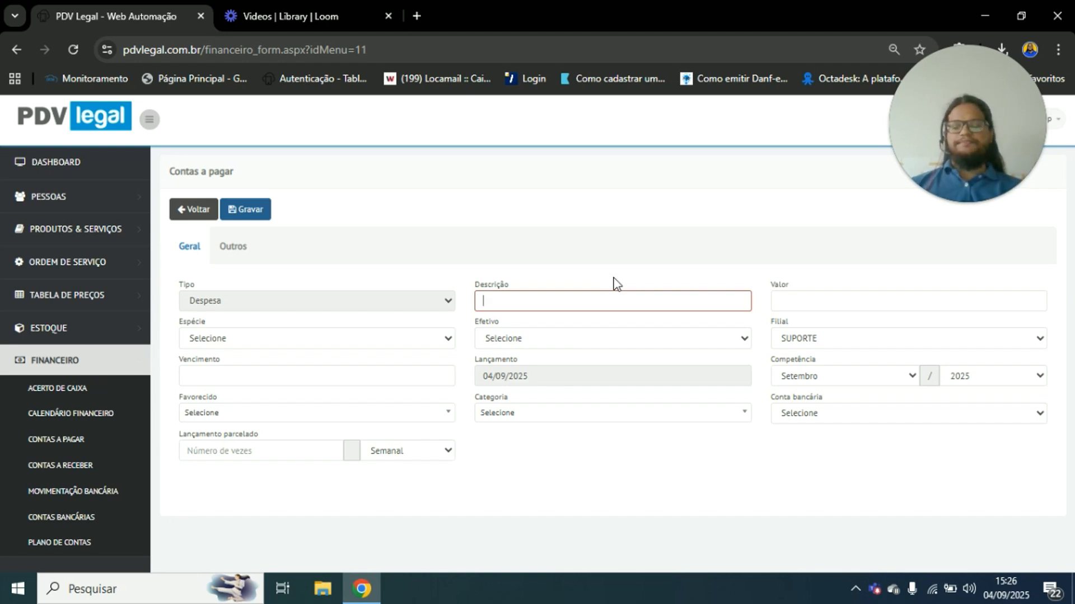
text(alu)
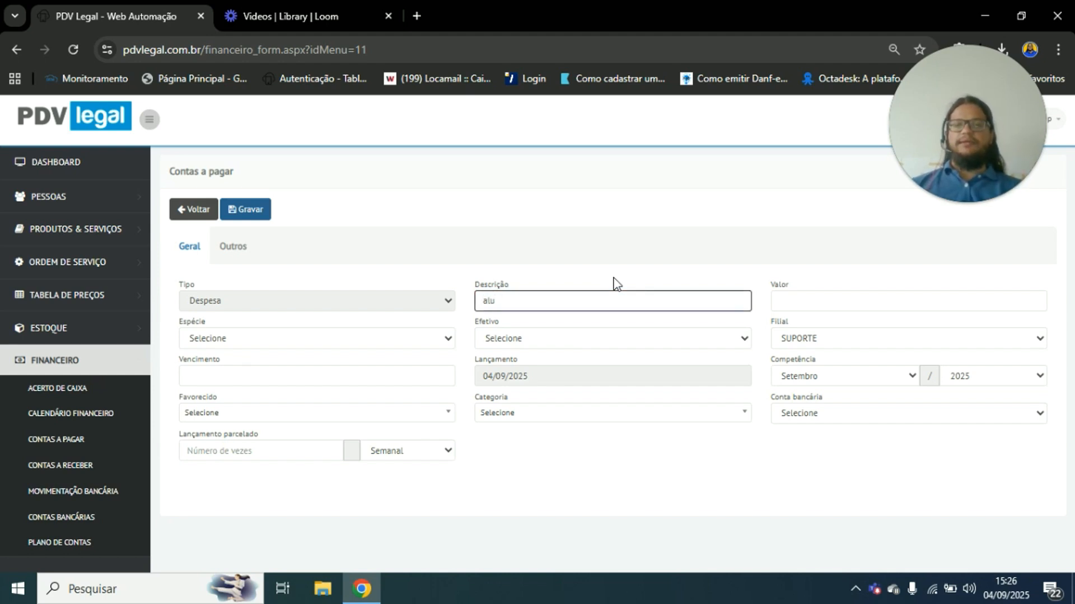
text(gue)
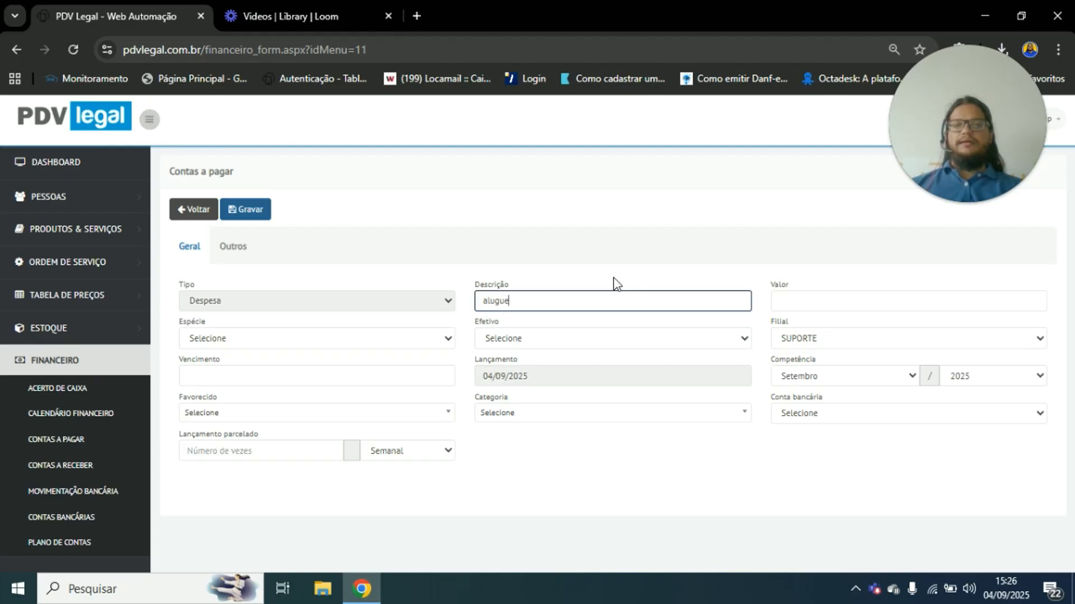
text(l)
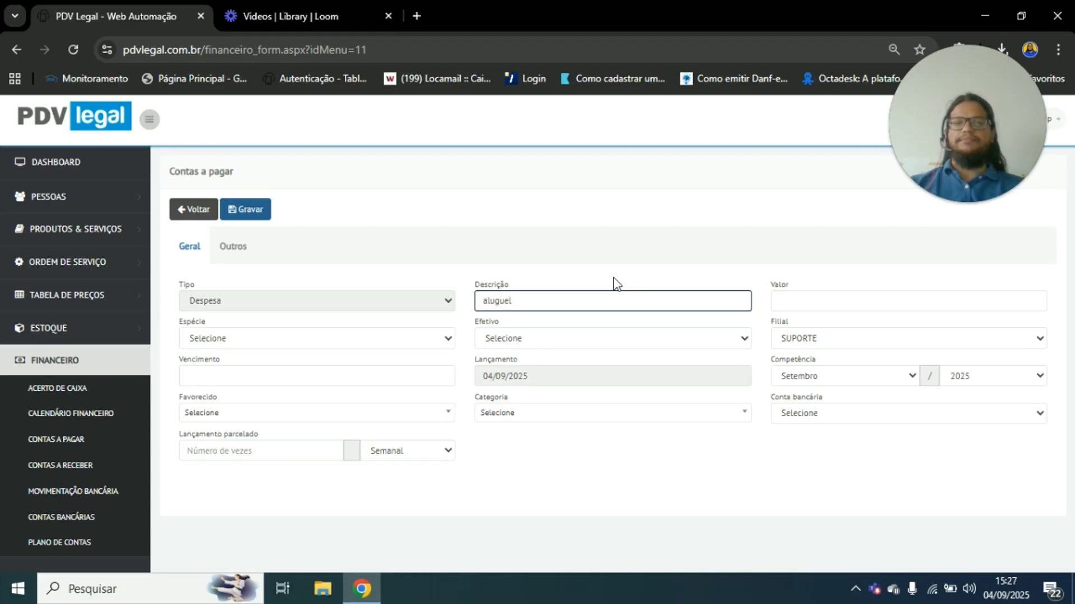
- Set the rent expense's Valor to 1.800,00 and its Espécie to Boleto
click(844, 303)
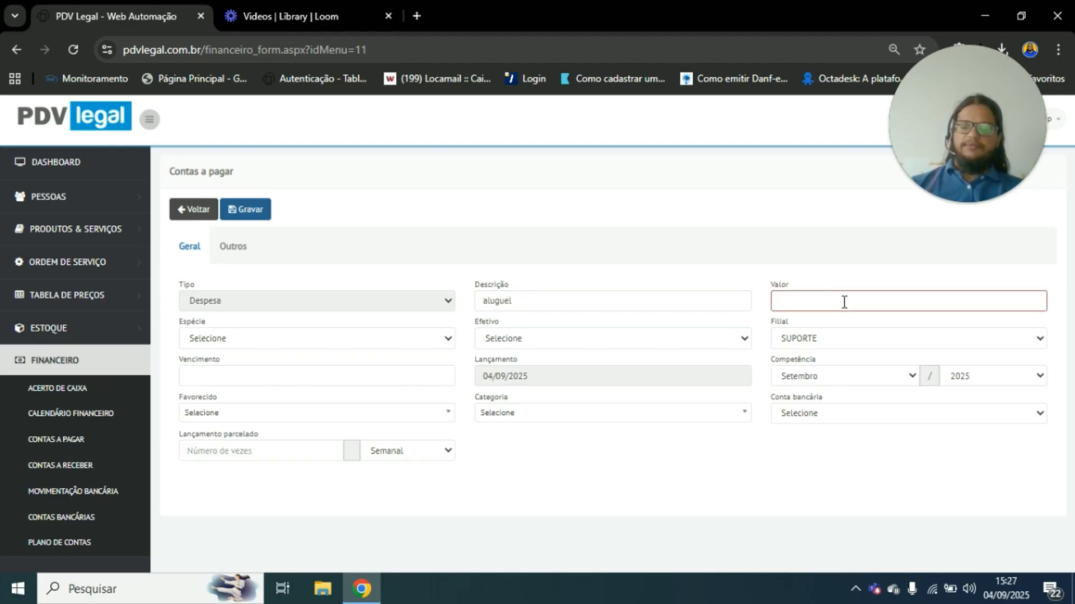
text(1.800,00)
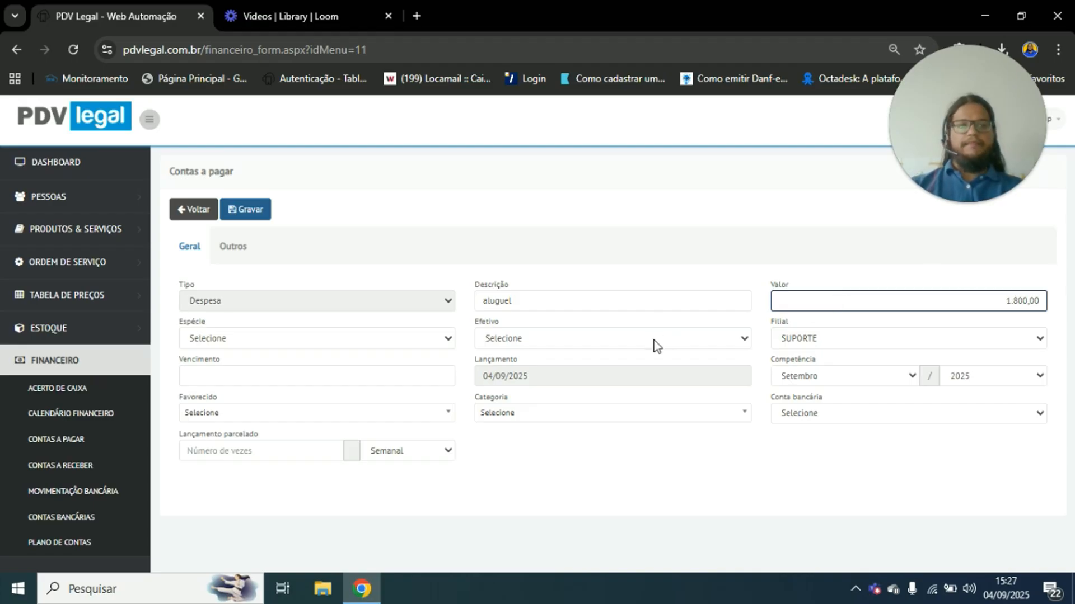
click(373, 340)
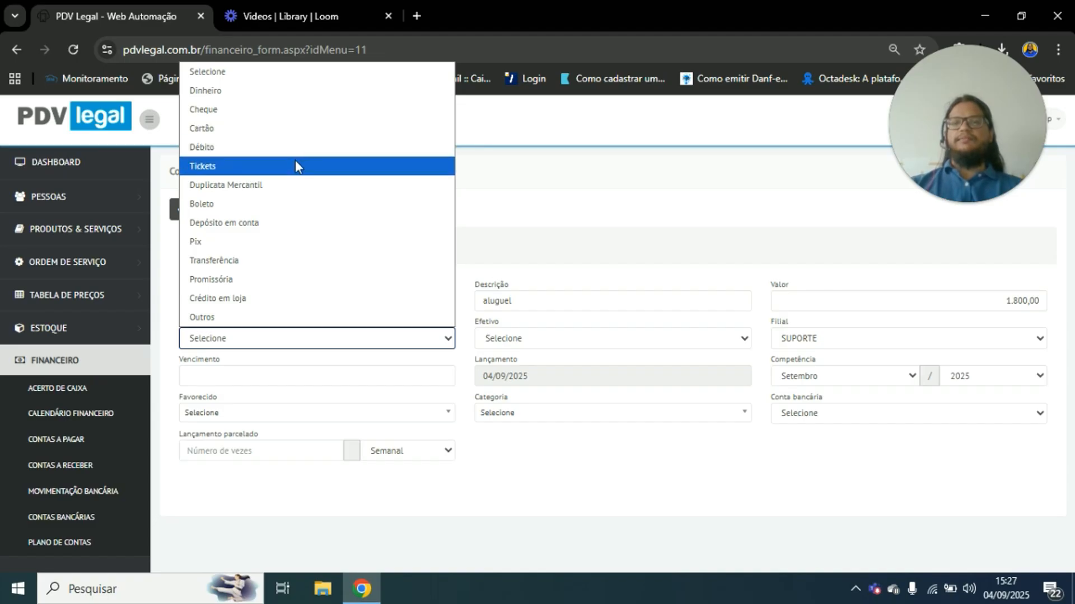
click(313, 204)
- Mark the rent expense as Efetivo and set its Vencimento to 05/09/2025
click(488, 342)
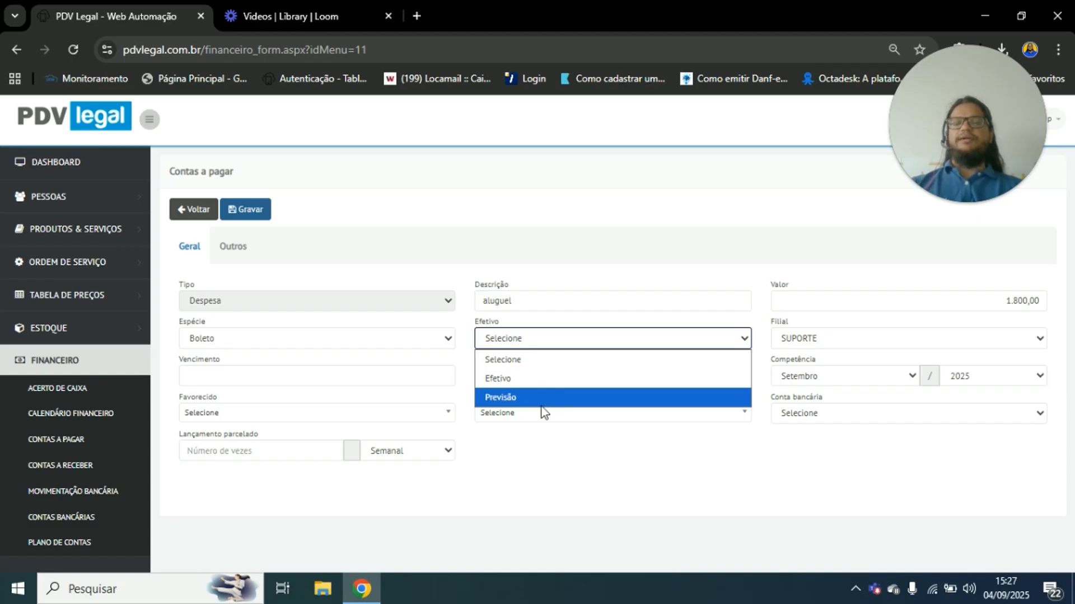
click(518, 383)
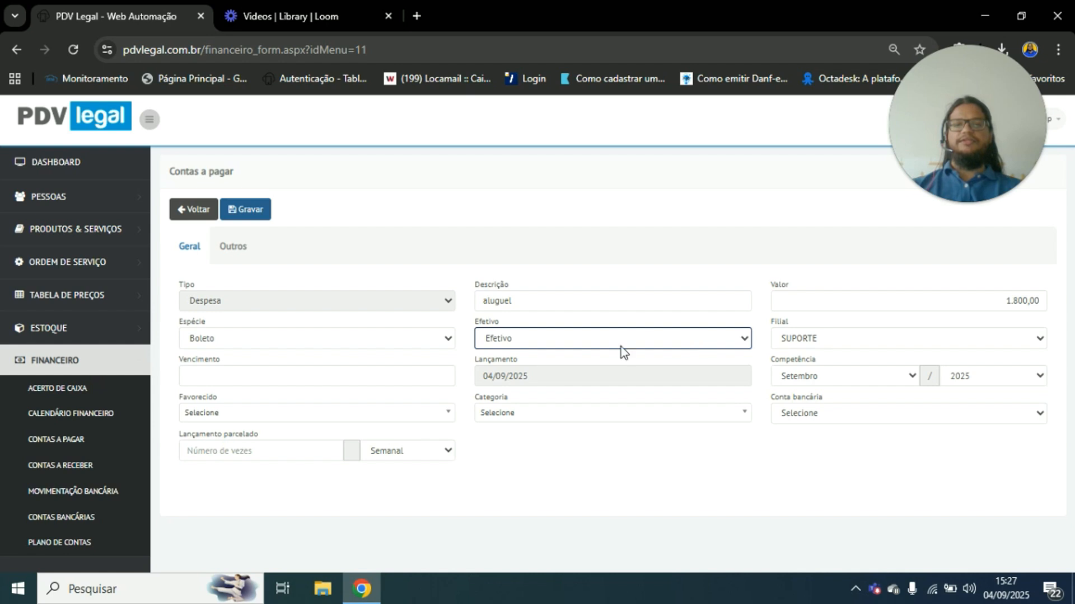
click(373, 373)
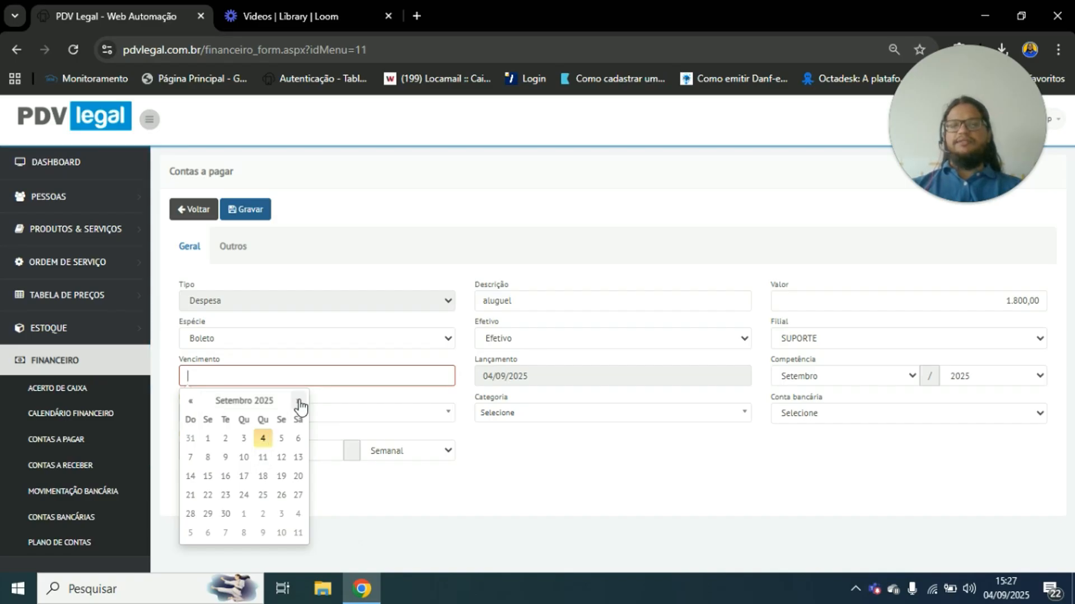
click(283, 436)
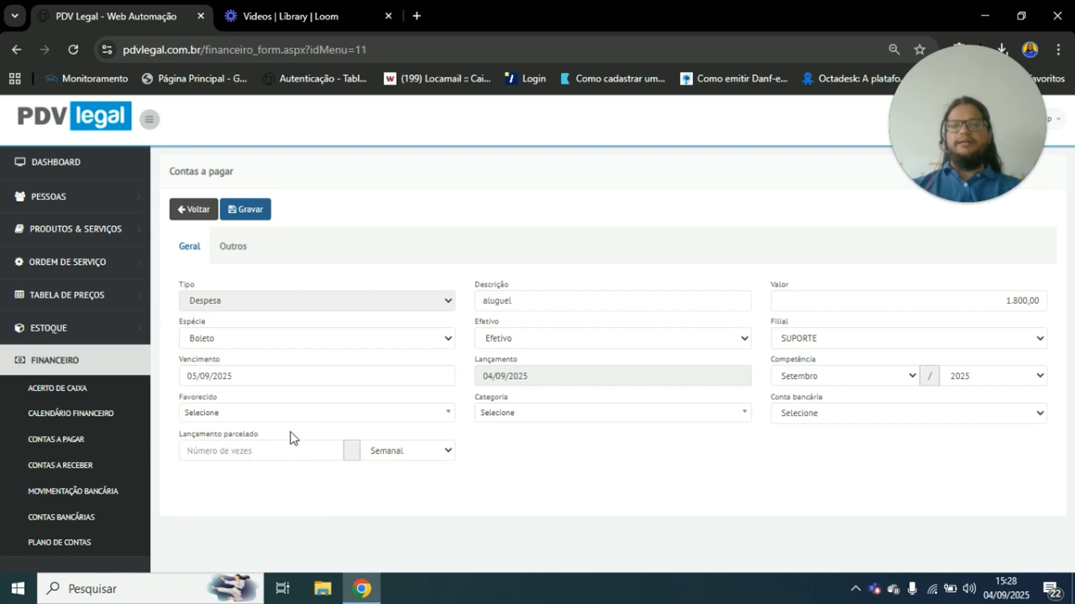
- Choose the rent's payee from the registered people as the expense's Favorecido
click(353, 414)
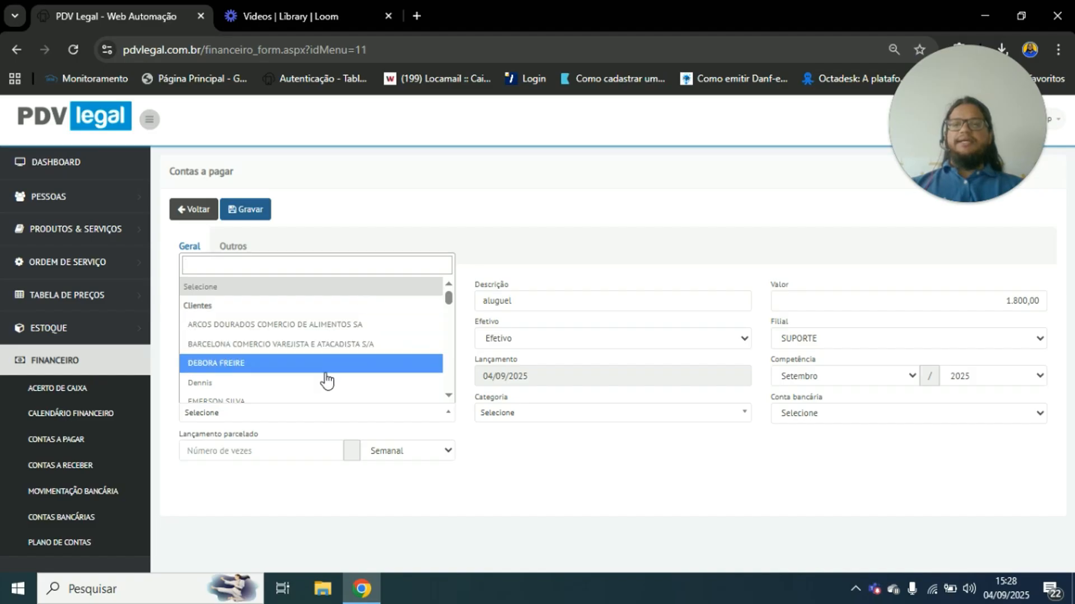
scroll(322, 355, down, 3)
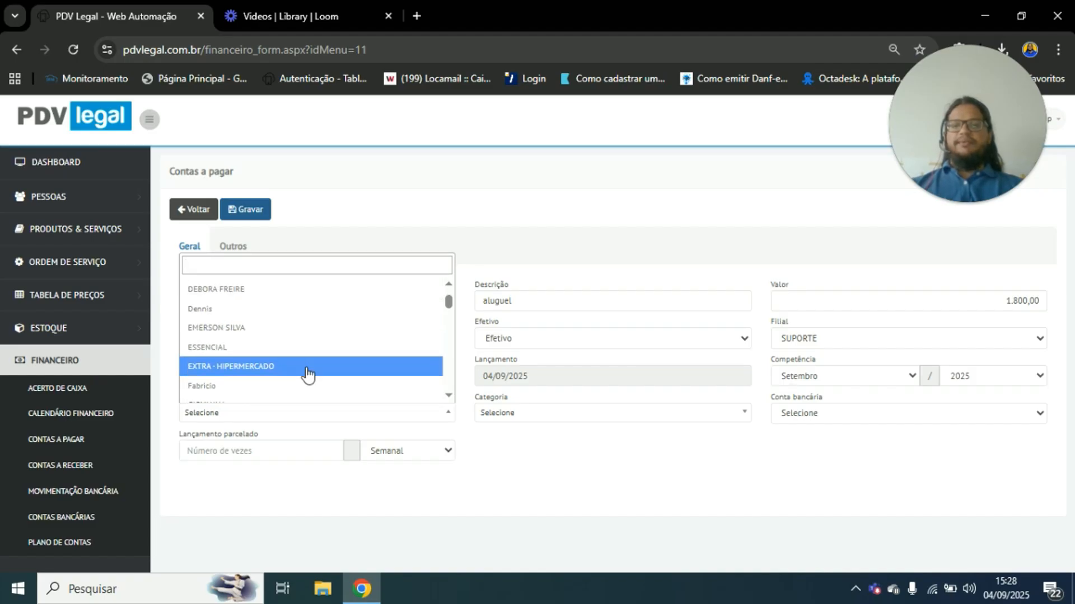
scroll(314, 372, up, 3)
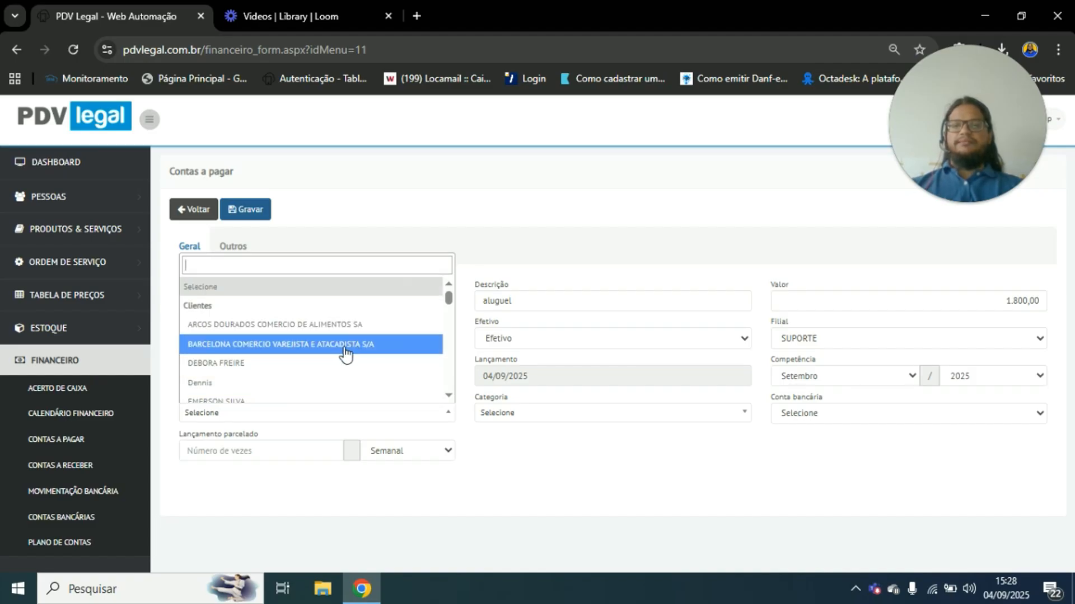
click(106, 197)
click(42, 170)
click(59, 198)
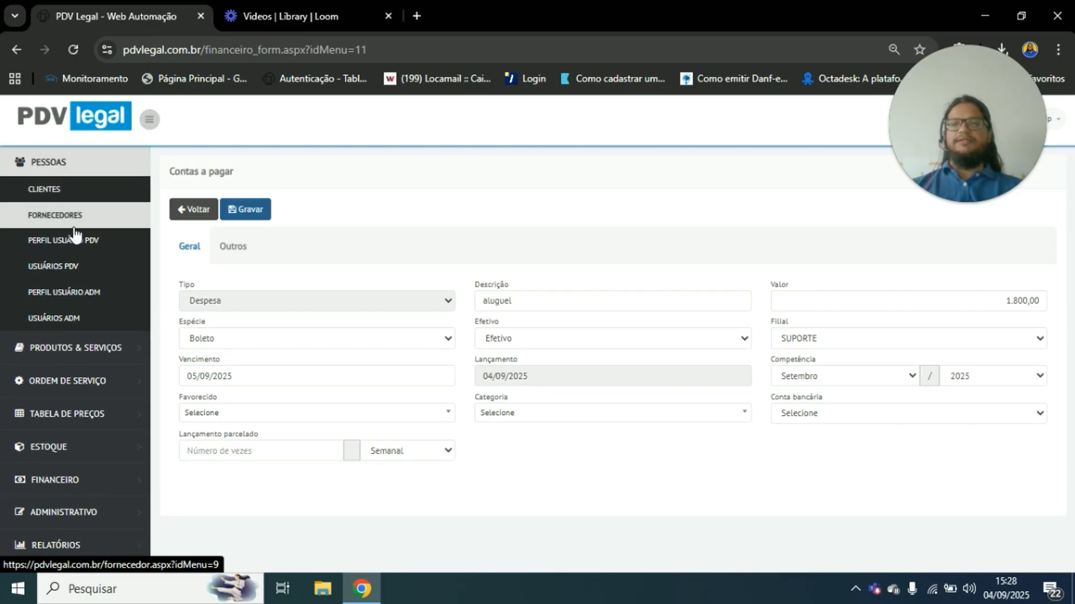
click(243, 419)
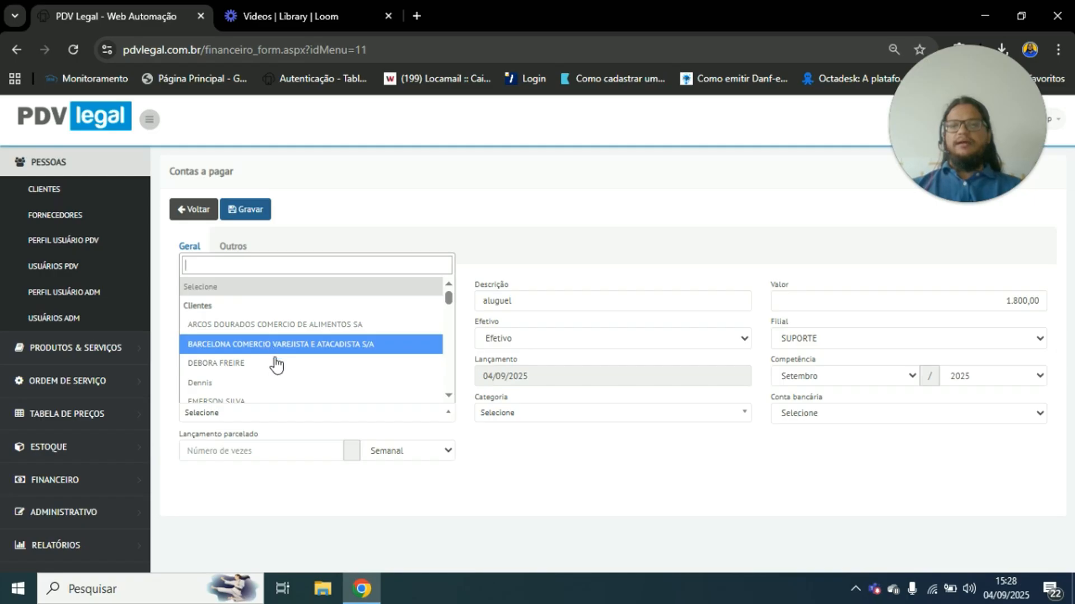
scroll(286, 365, down, 1)
scroll(288, 365, down, 5)
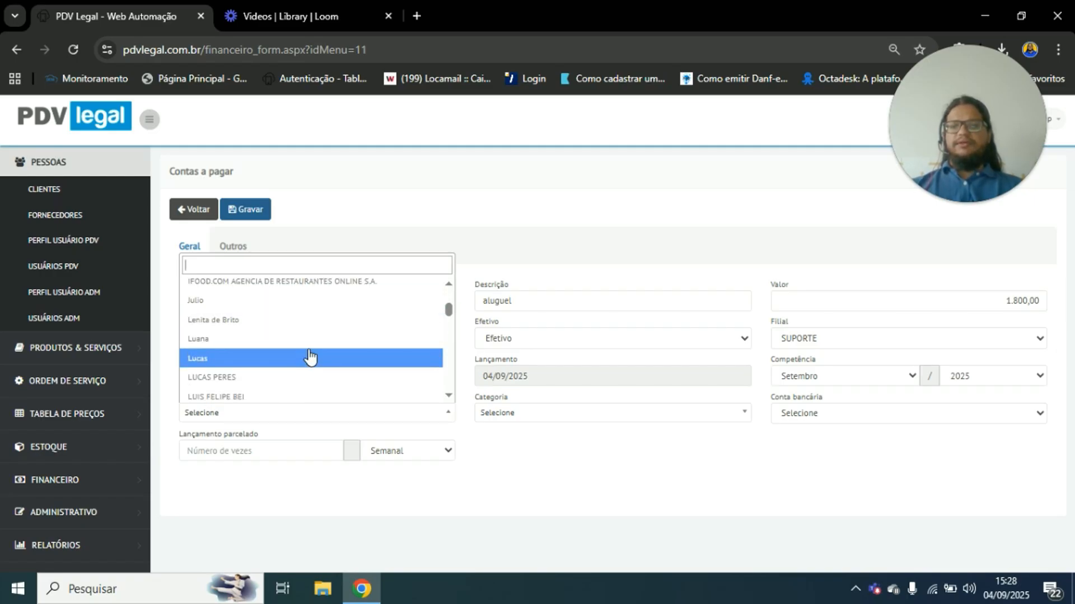
click(279, 378)
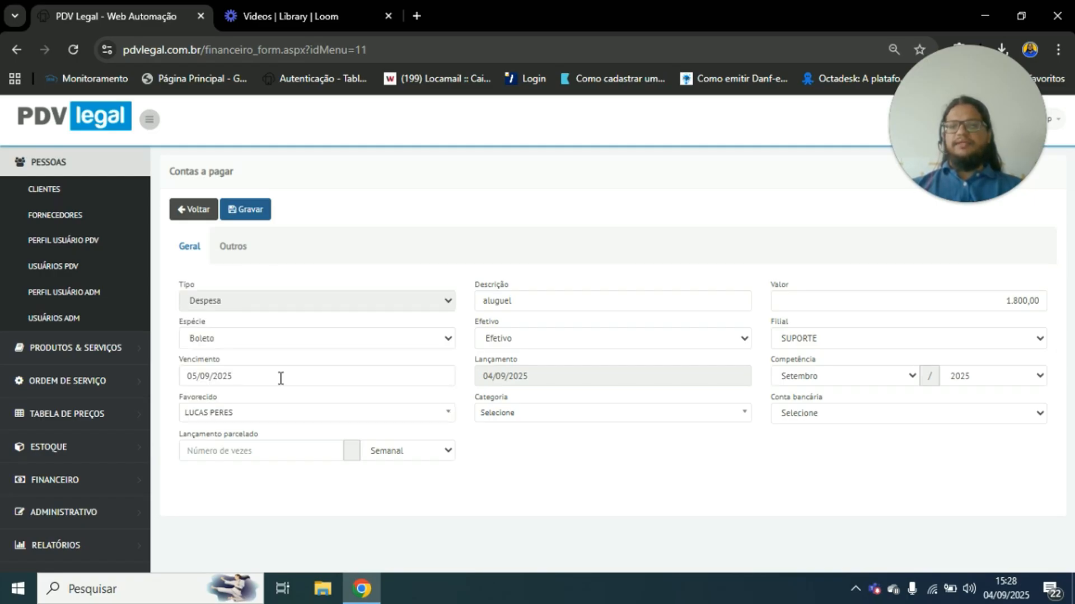
- Assign the category 1.1.7 - aluguel and the bank account "Conta do" plus the account holder's name to the expense
click(490, 417)
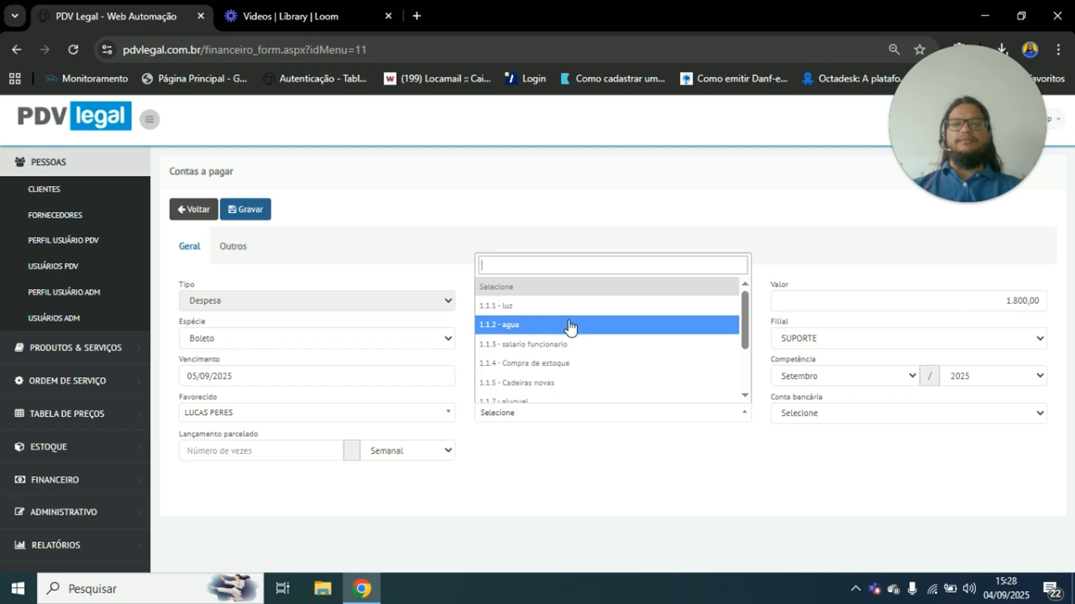
scroll(566, 334, down, 2)
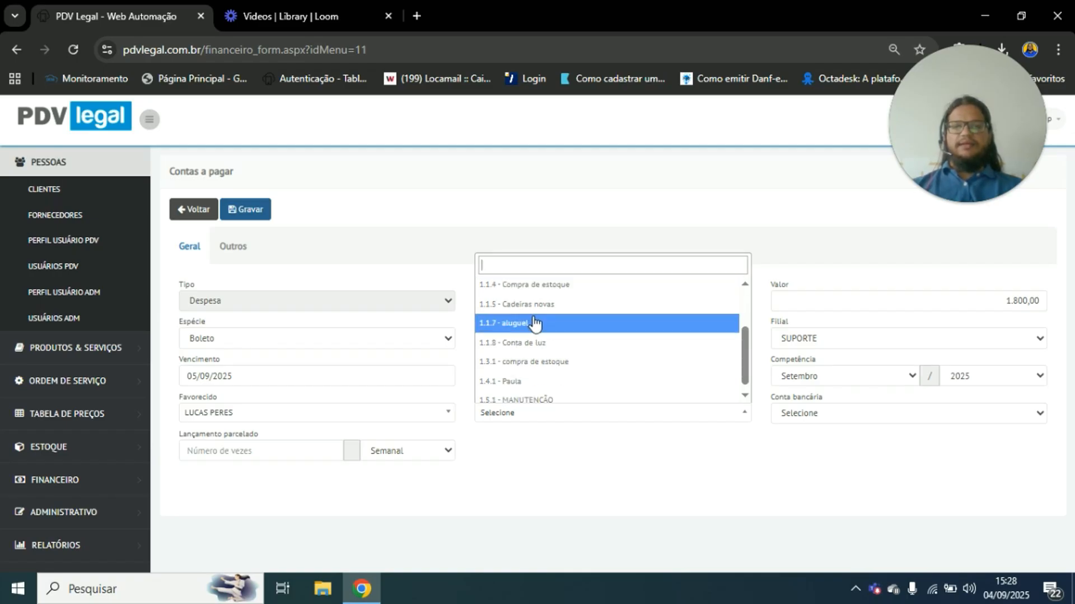
click(533, 324)
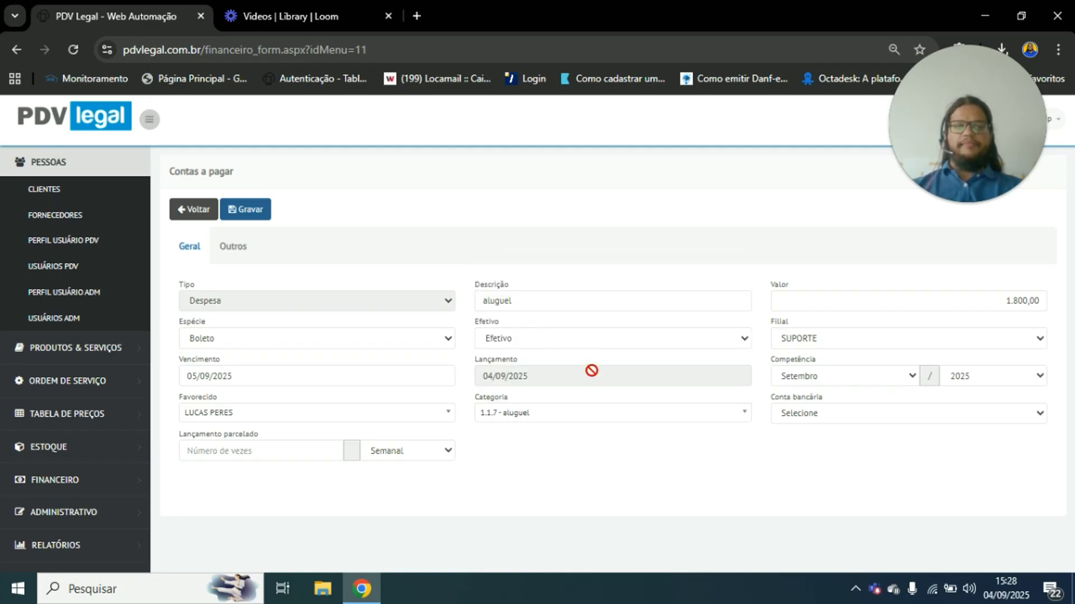
click(823, 413)
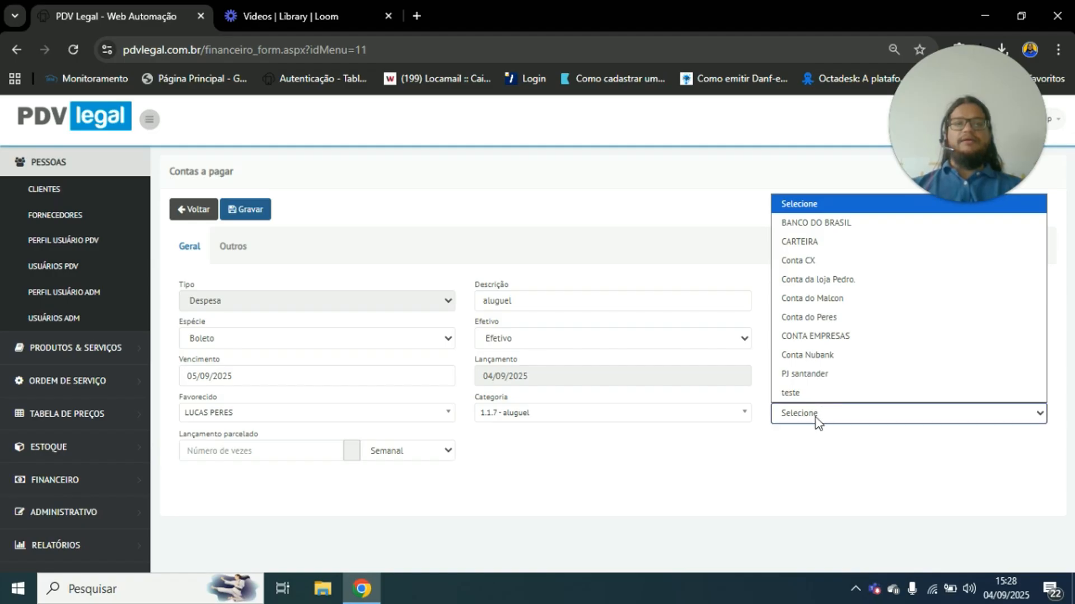
click(823, 317)
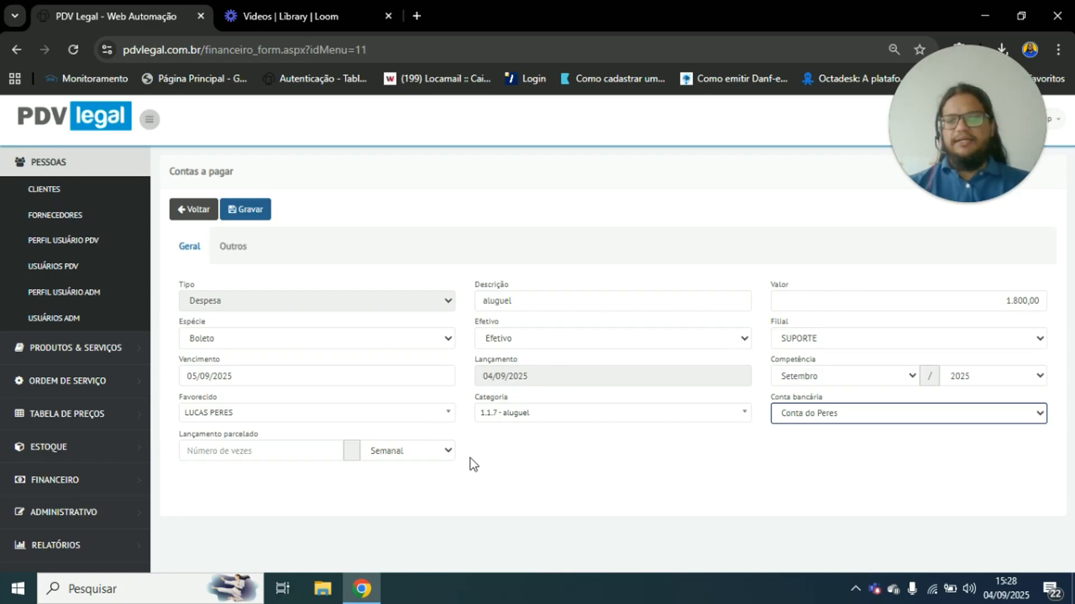
- Set Lançamento parcelado to 3 times with a Mensal interval and save the expense to generate its installments
click(283, 448)
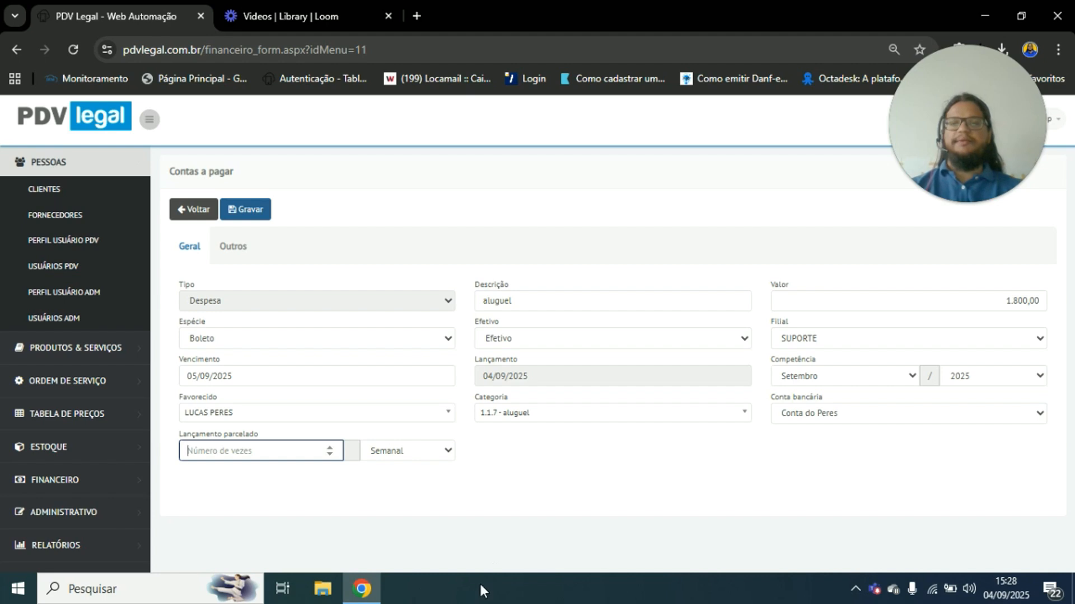
click(819, 303)
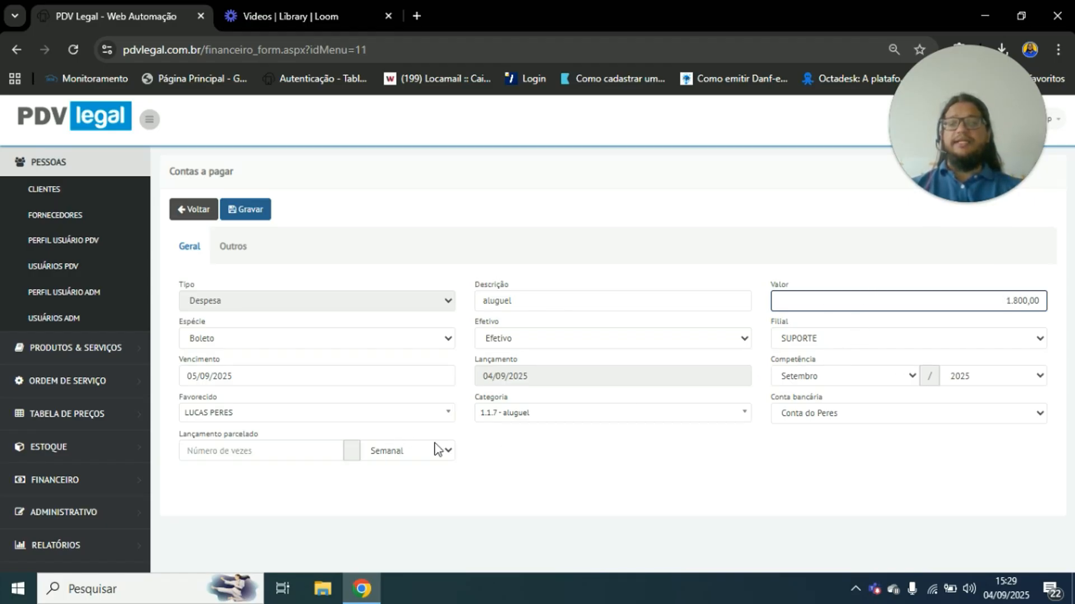
click(451, 456)
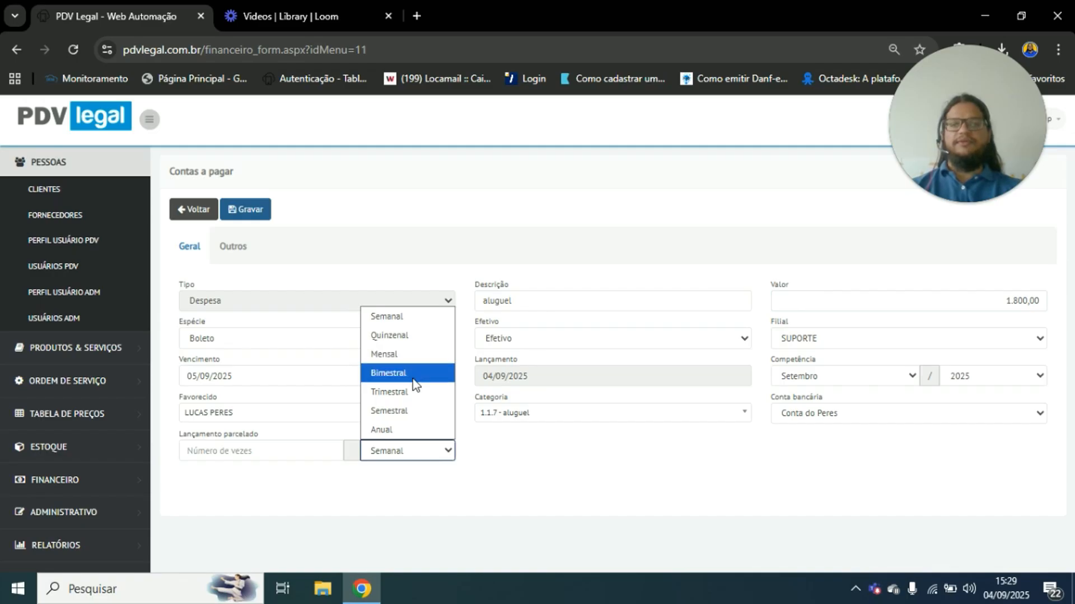
click(414, 361)
click(295, 440)
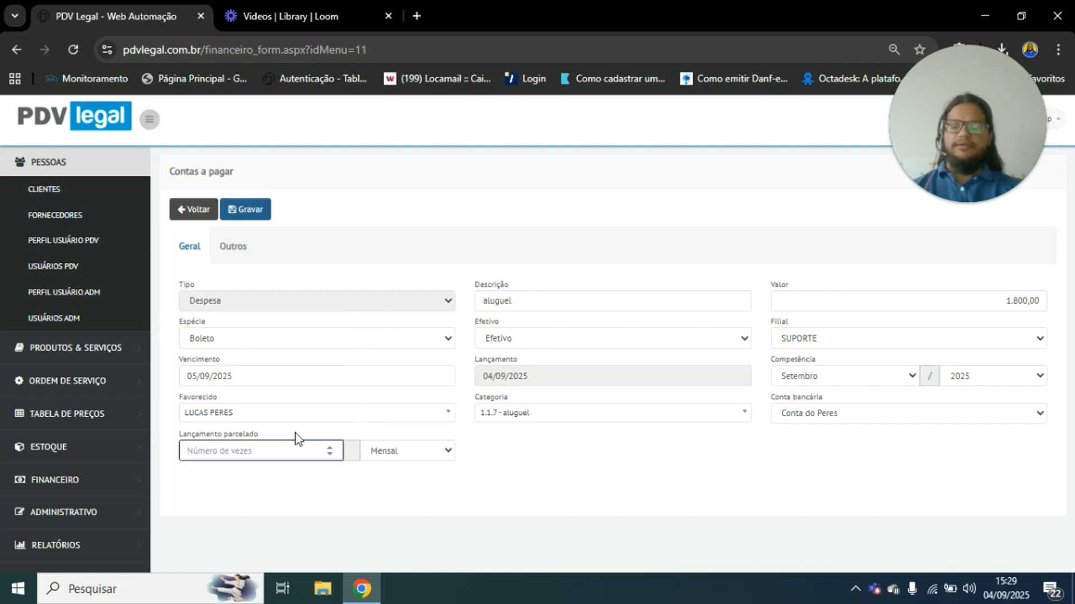
text(3)
click(511, 494)
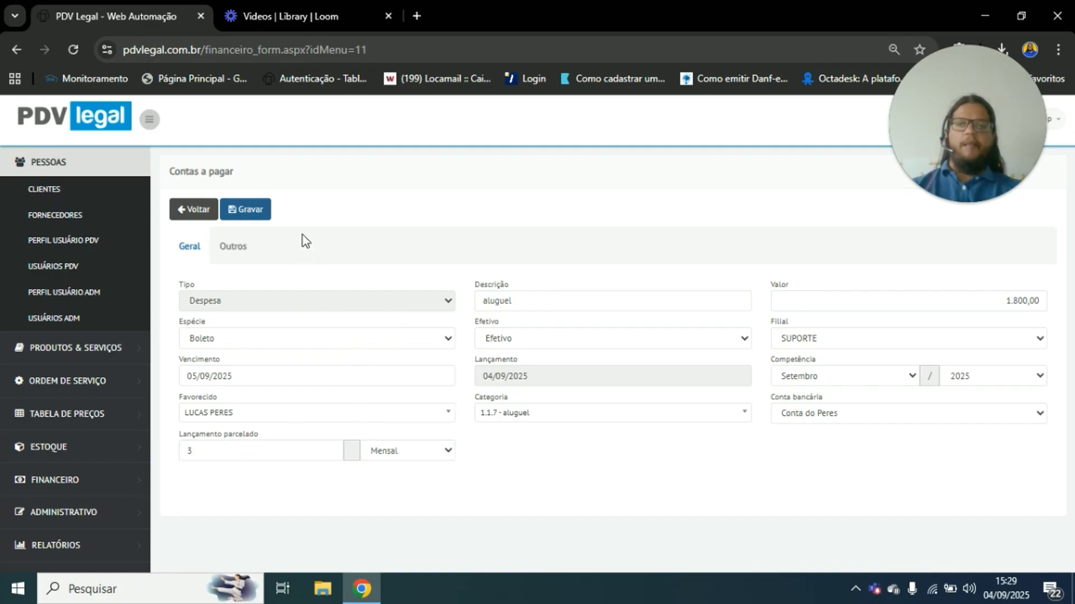
click(260, 218)
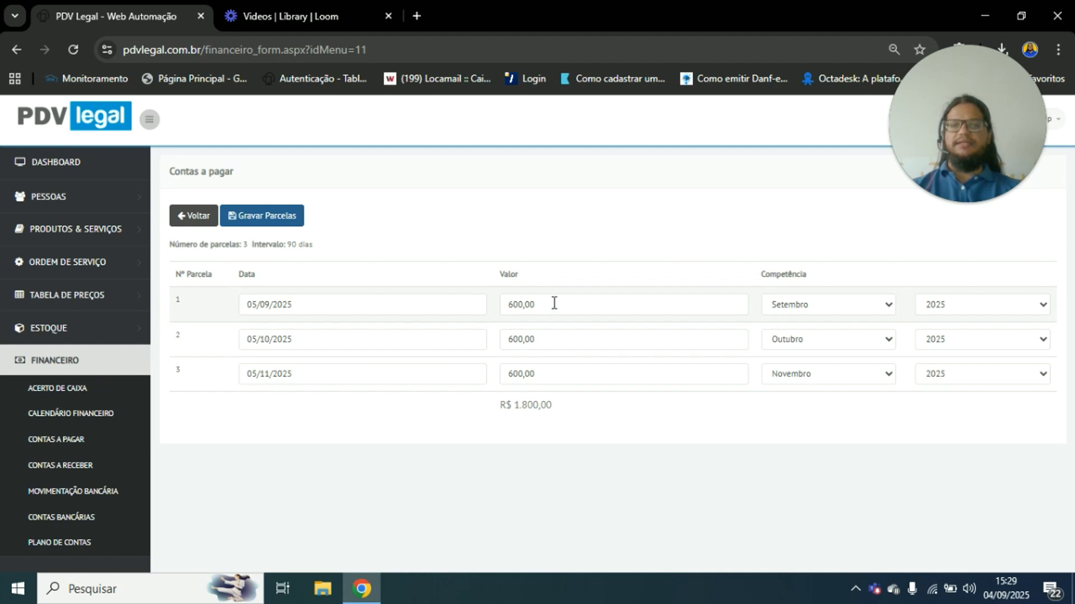
- Check the editable date fields of the three rent installments
click(320, 296)
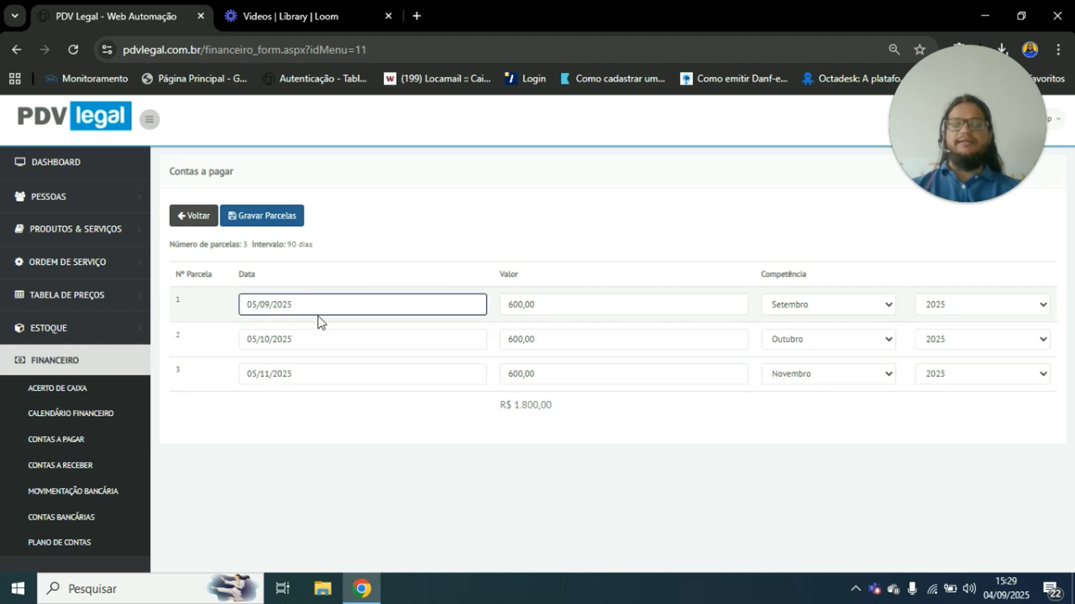
click(324, 334)
click(324, 307)
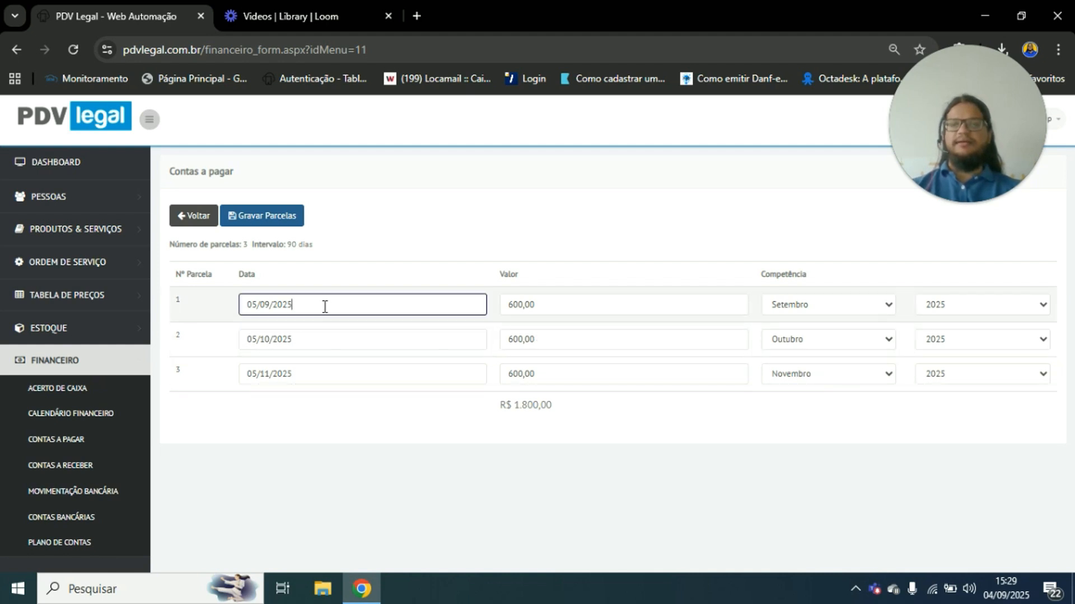
click(336, 339)
click(336, 376)
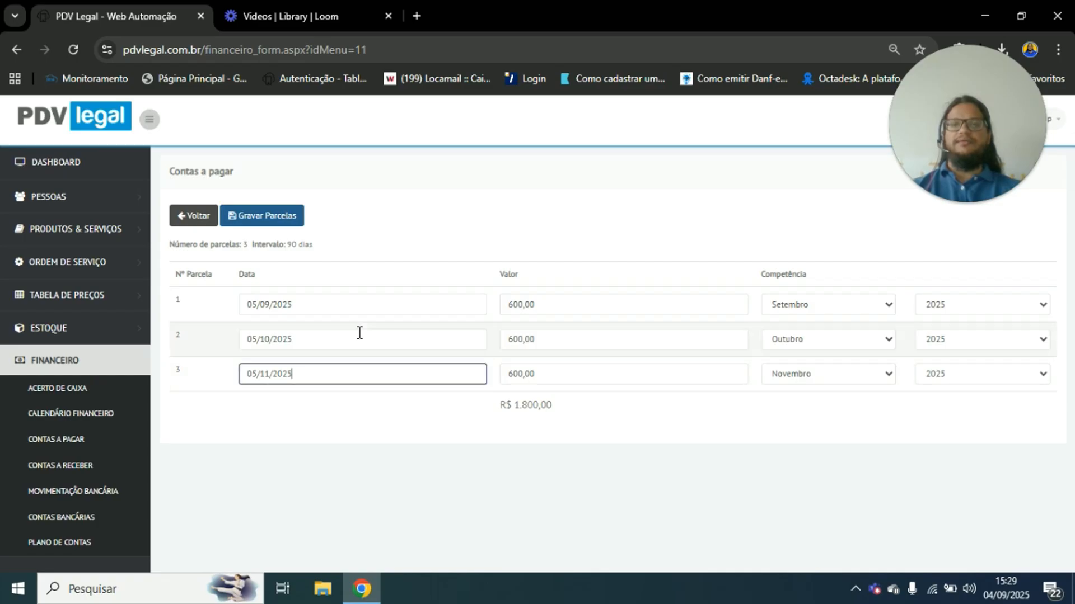
click(342, 339)
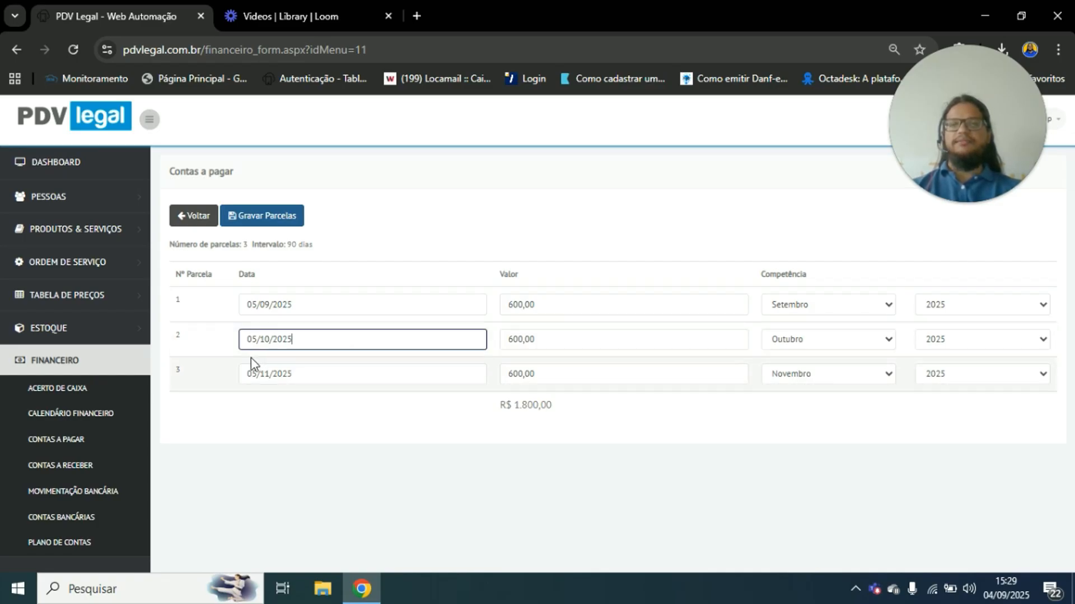
- Set the first installment's Valor to 400,00
click(552, 305)
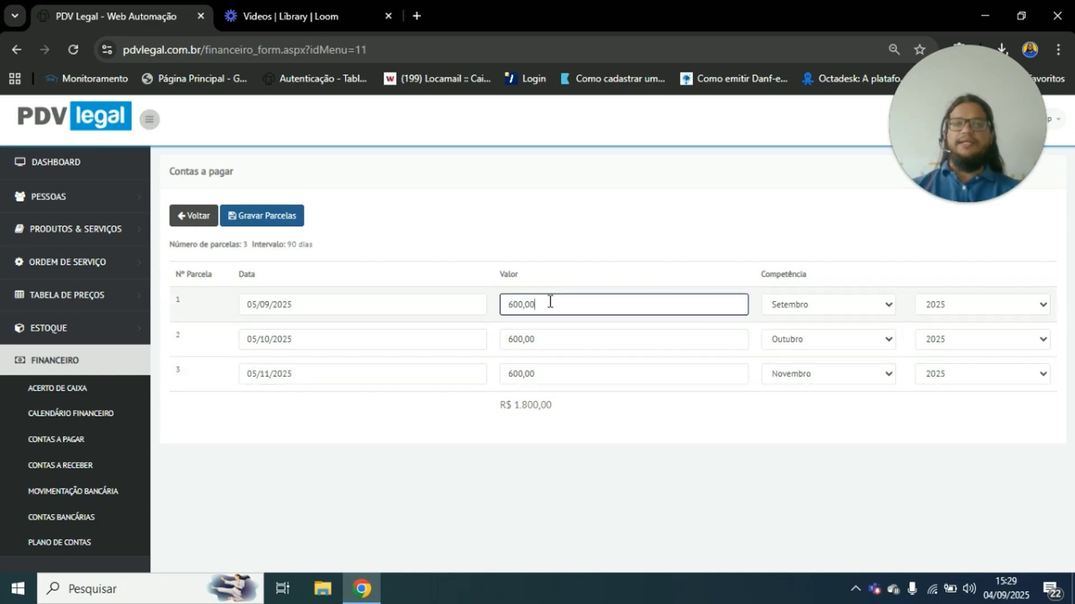
click(519, 305)
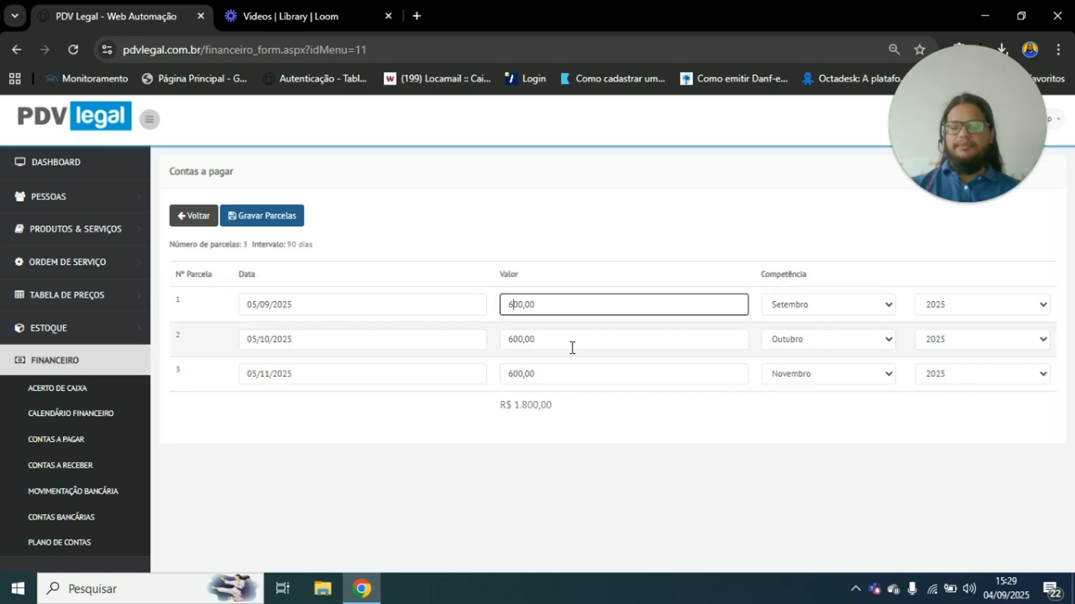
text(0000)
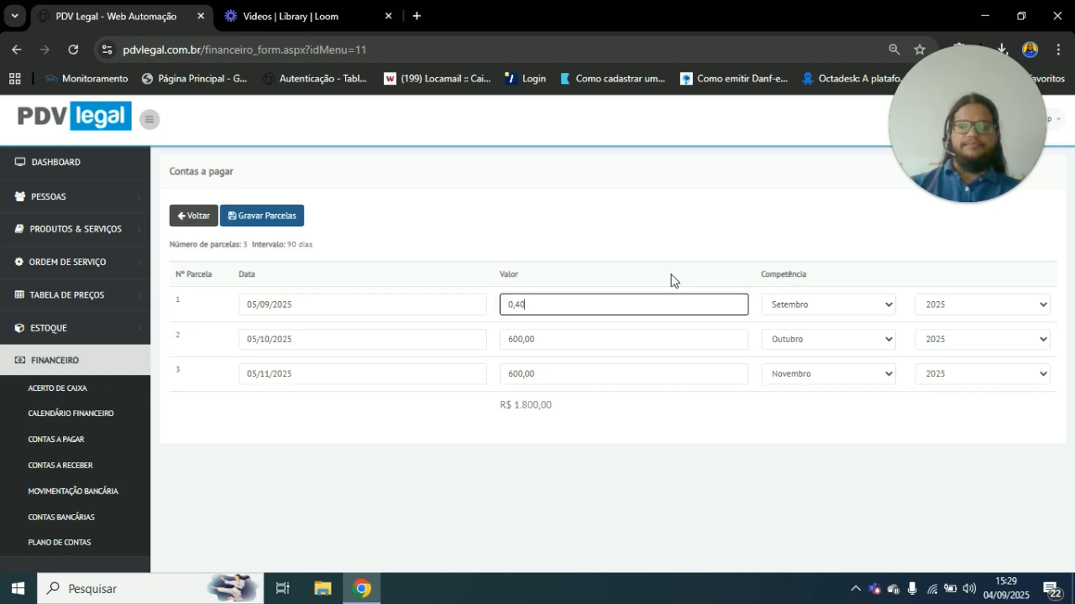
click(549, 371)
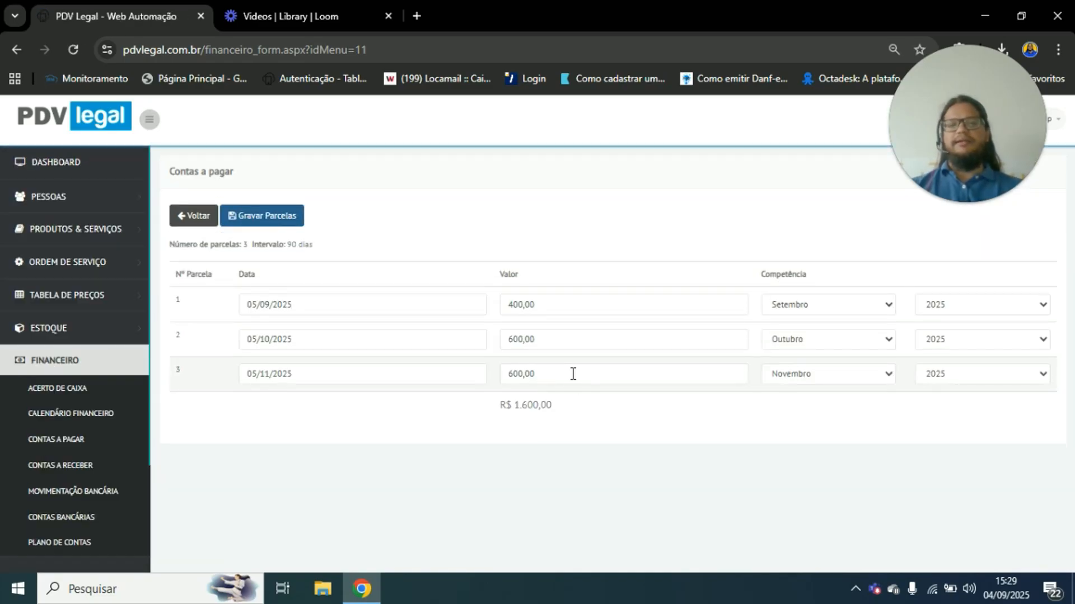
- Set the third installment's Valor to 800,00
click(573, 374)
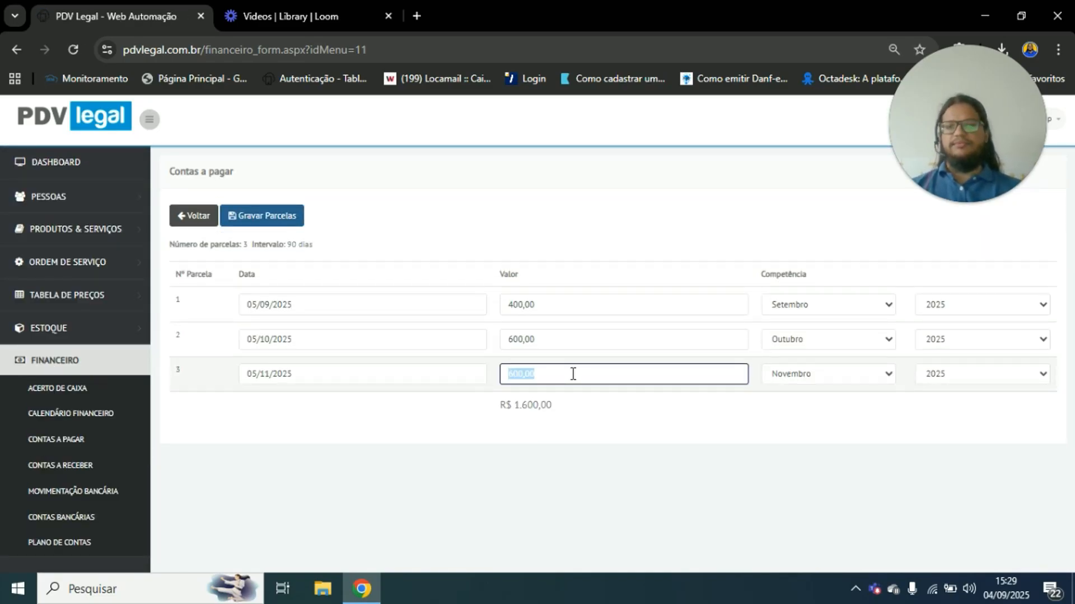
text(8)
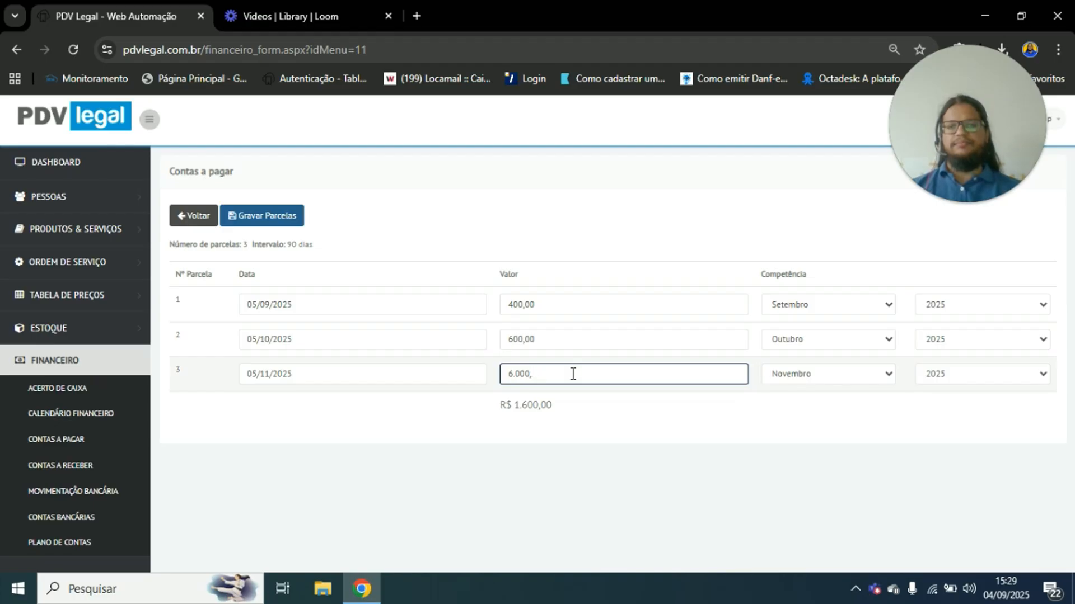
text(80)
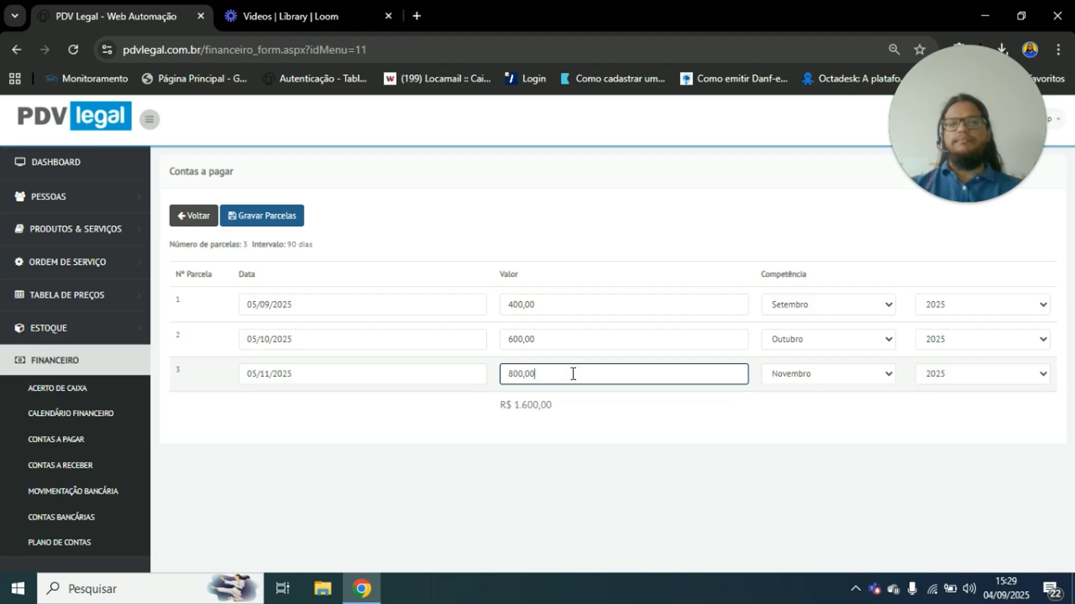
click(644, 425)
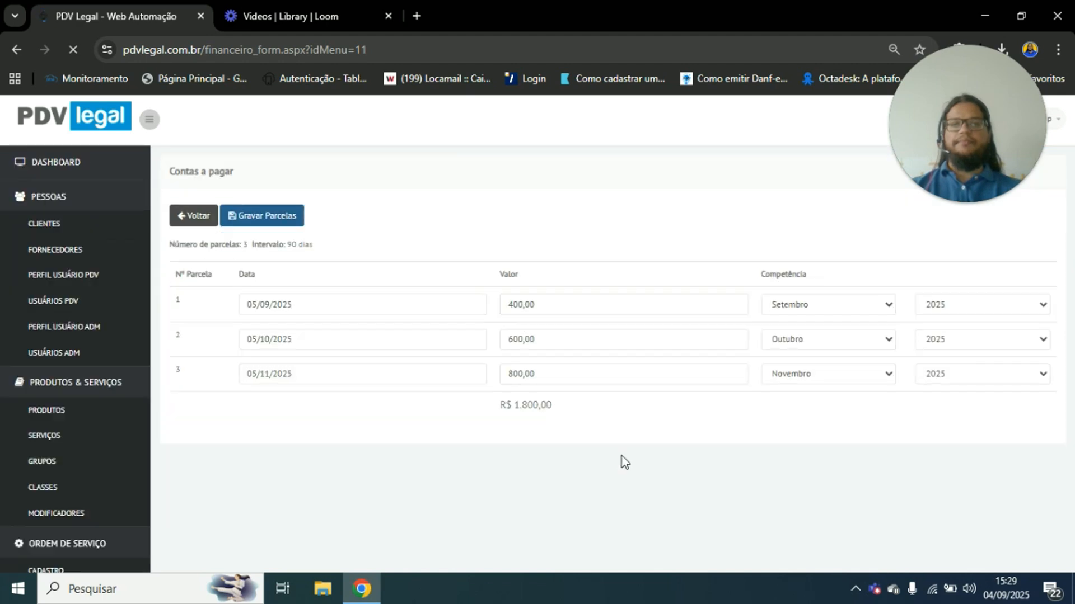
click(808, 337)
click(817, 302)
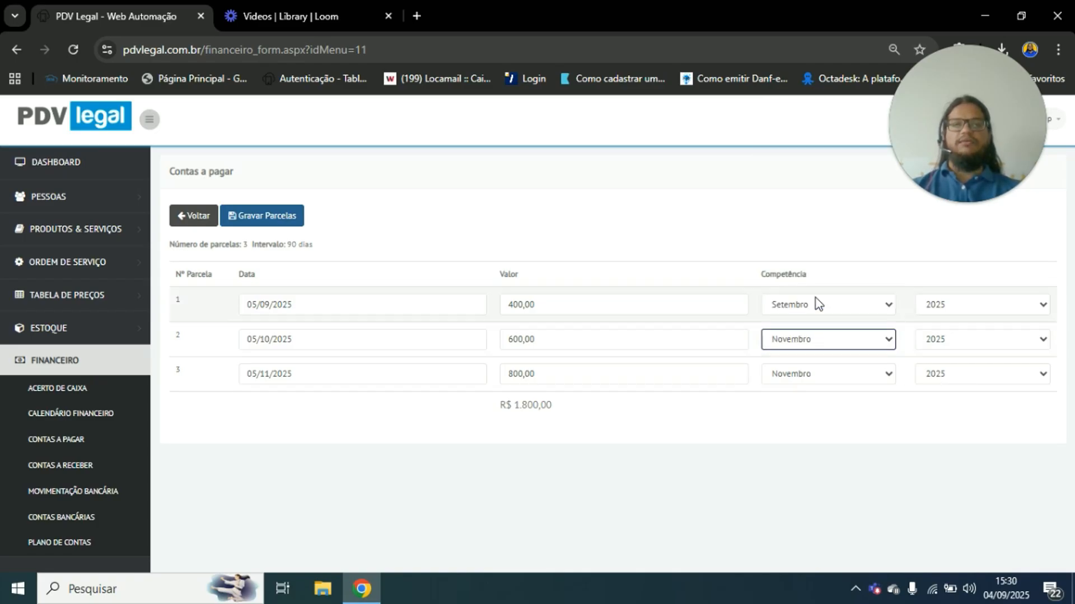
click(817, 374)
click(817, 352)
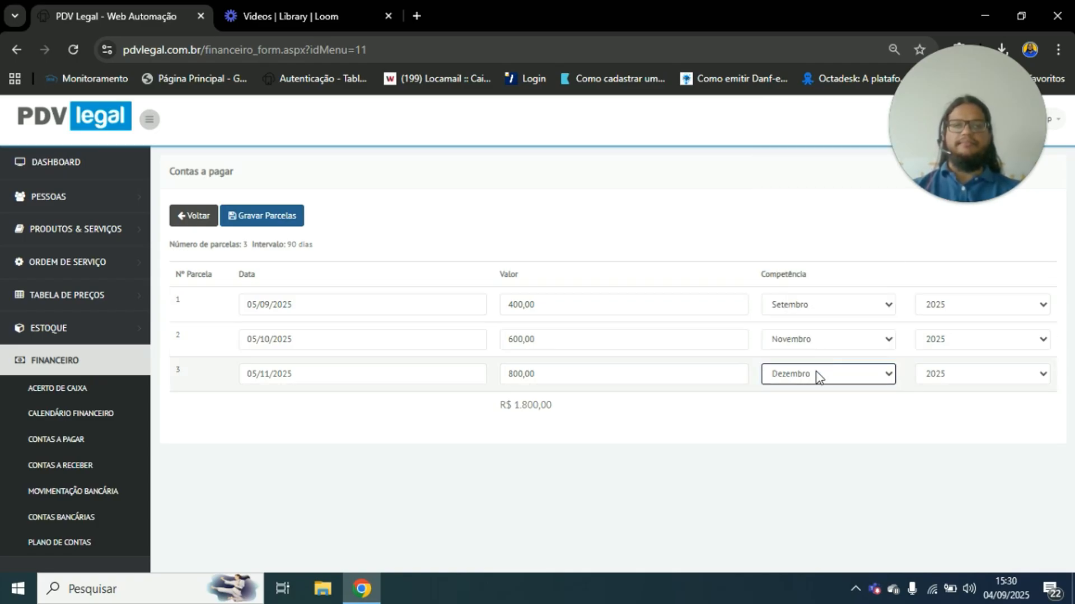
click(817, 376)
click(820, 346)
click(821, 347)
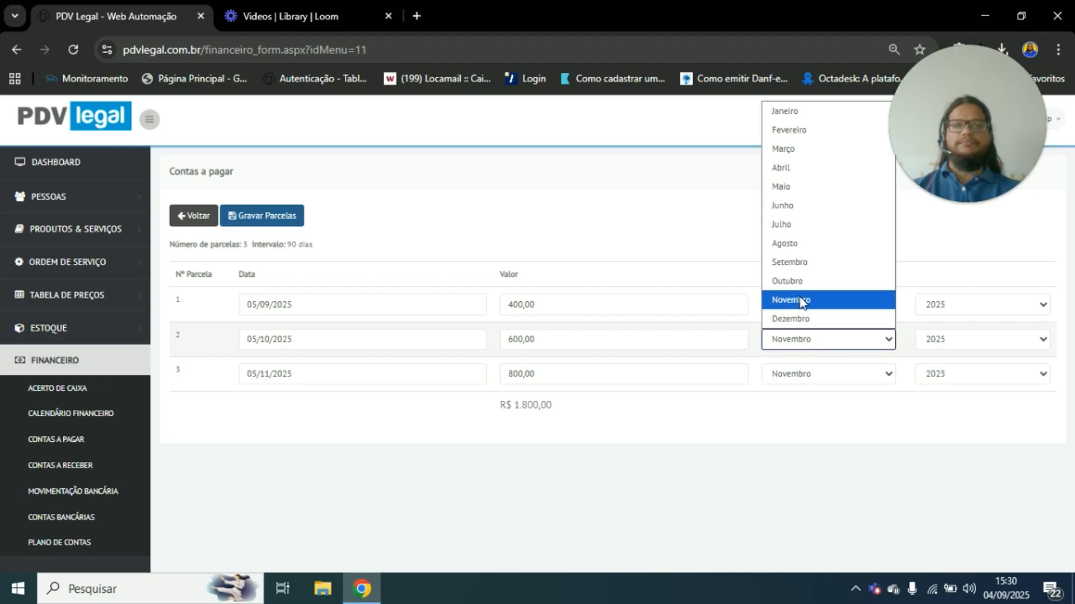
click(808, 284)
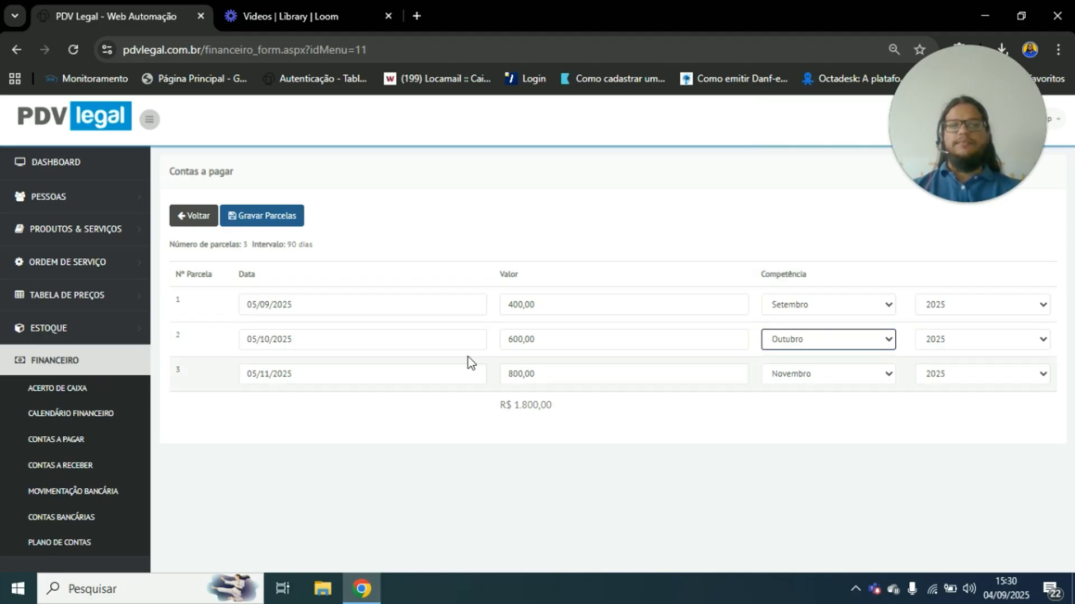
- Save the three rent installments to the accounts payable list
click(294, 222)
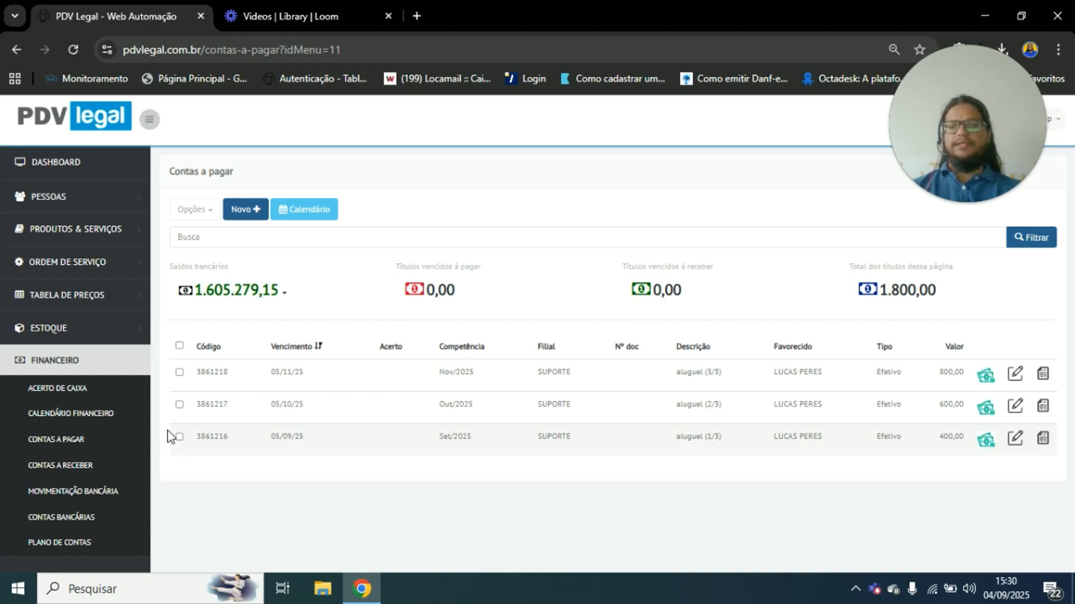
drag(167, 431, 175, 439)
click(206, 495)
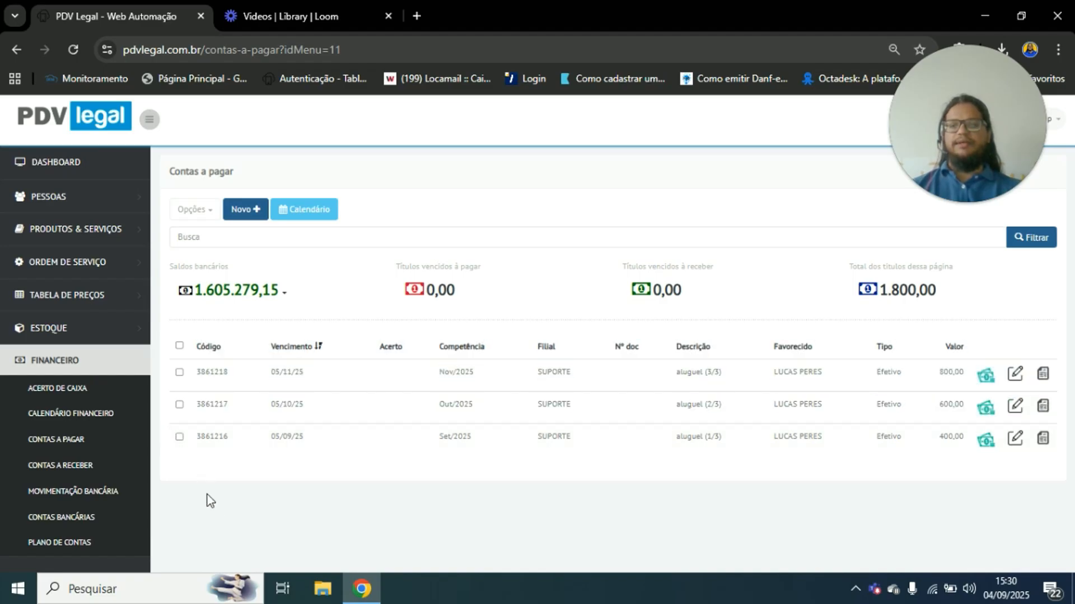
- Select the aluguel (1/3) entry due 05/09/25 and start its payment
click(182, 437)
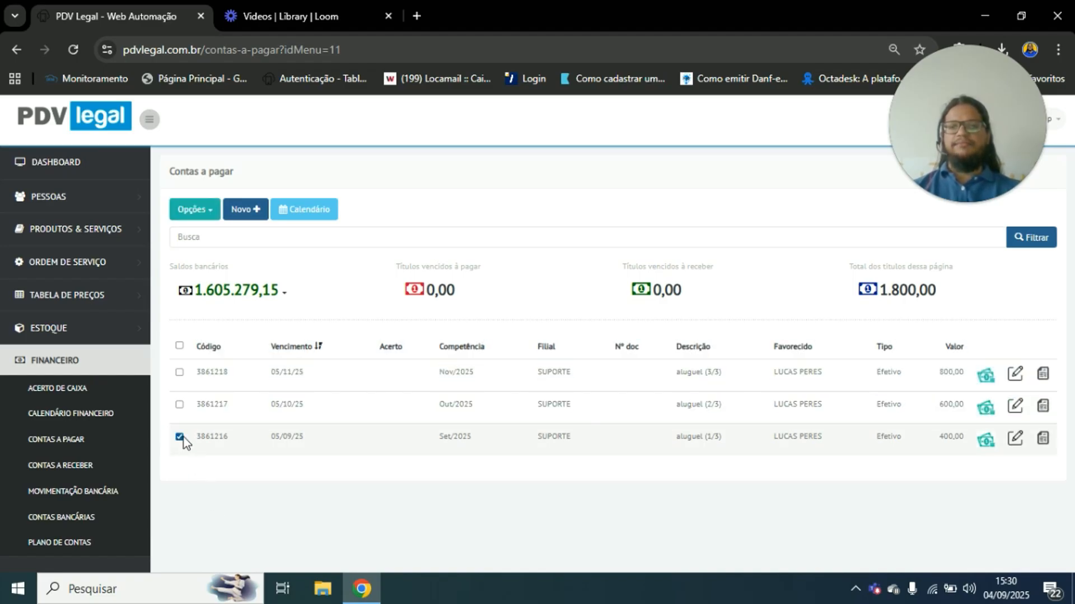
click(205, 214)
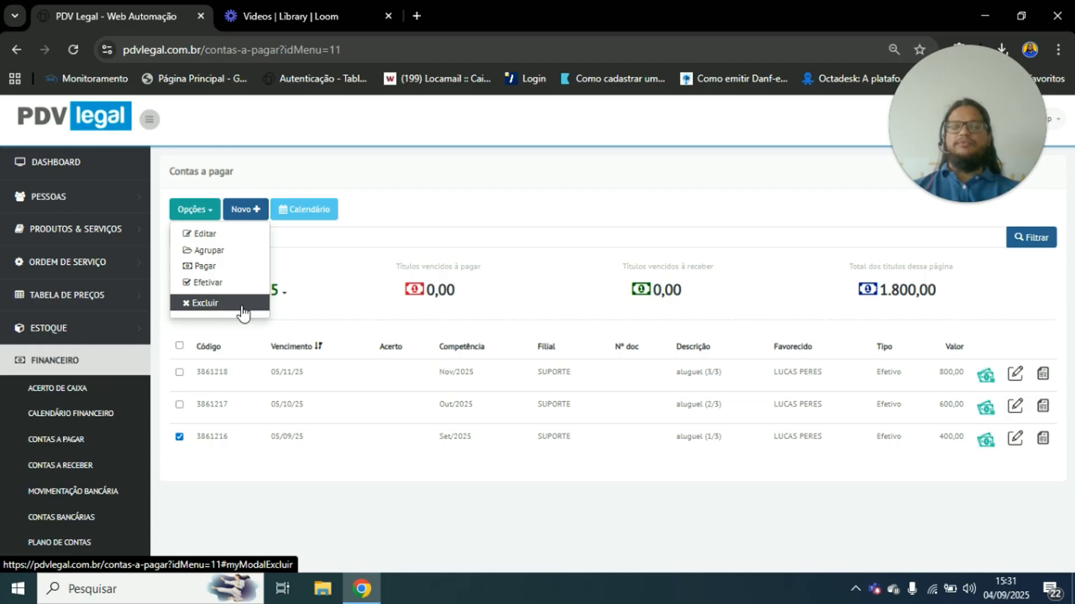
click(233, 268)
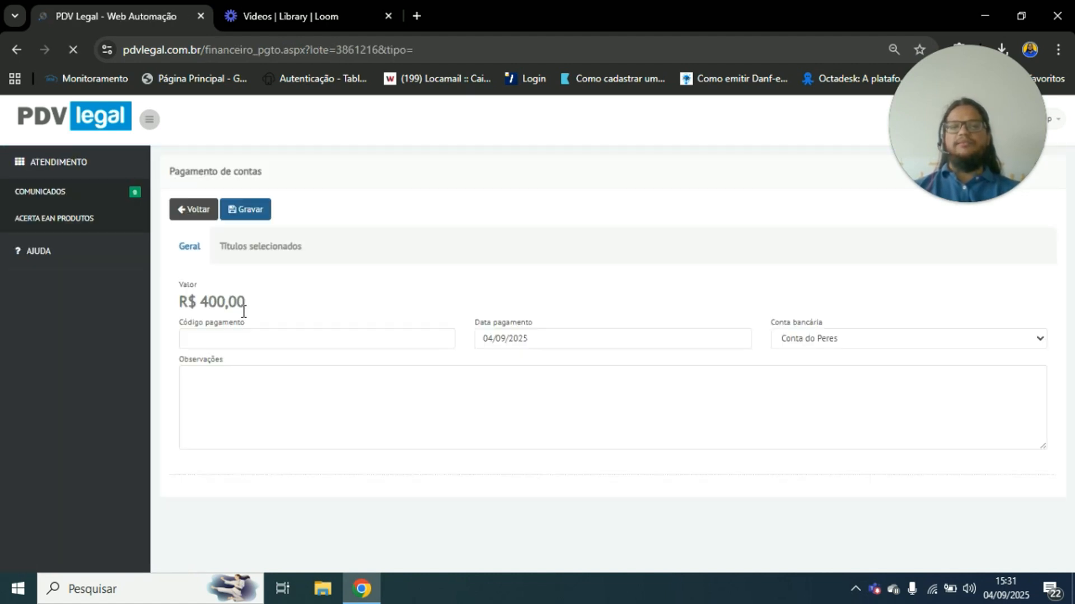
- Review the payment's code, notes, interest and discount fields, leave them empty, and save the payment
click(260, 336)
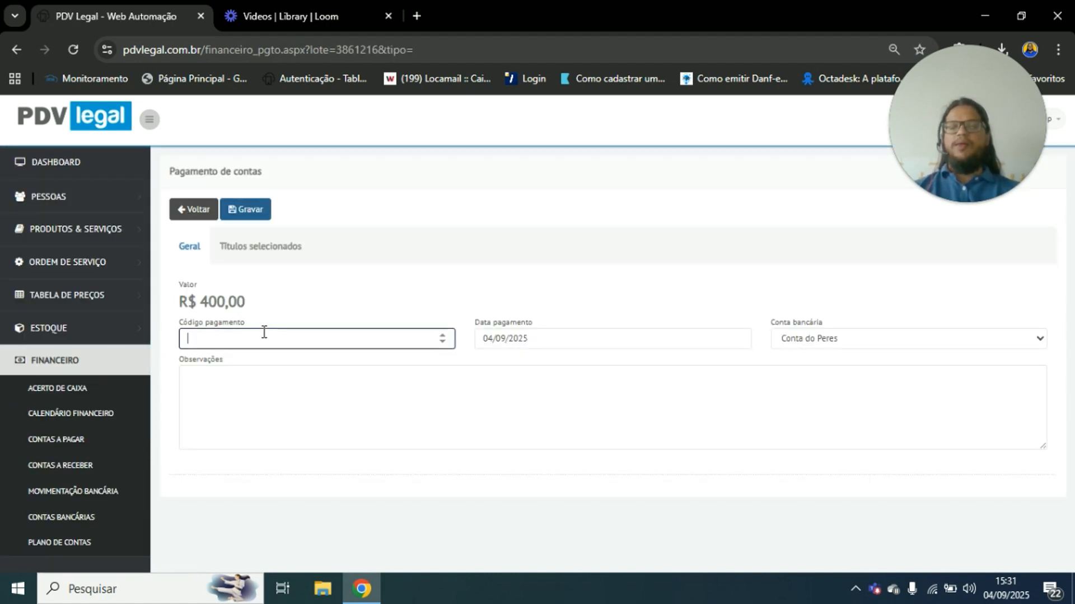
click(291, 419)
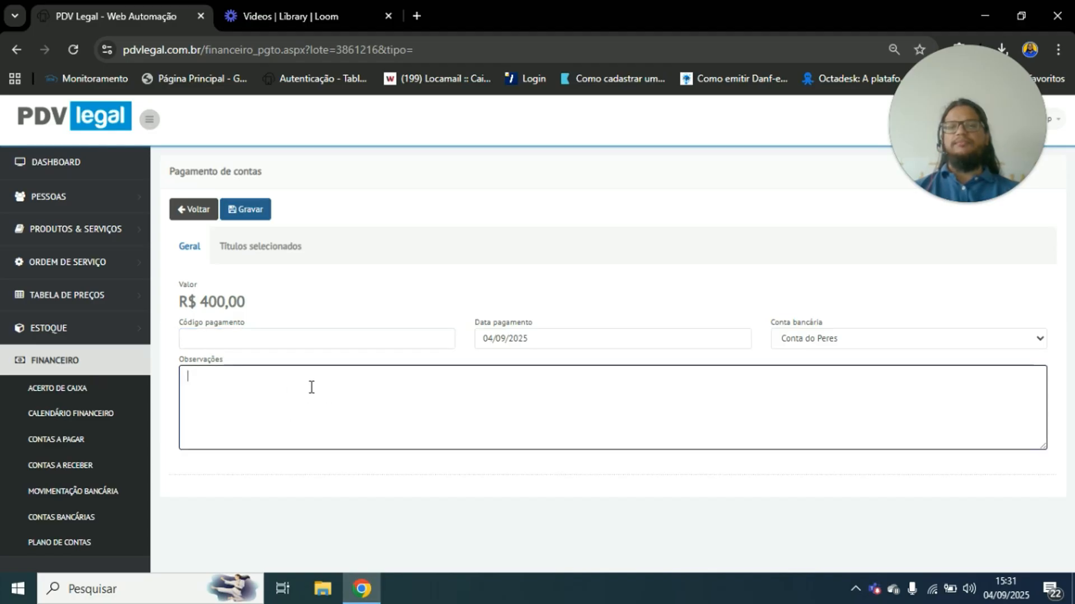
click(276, 253)
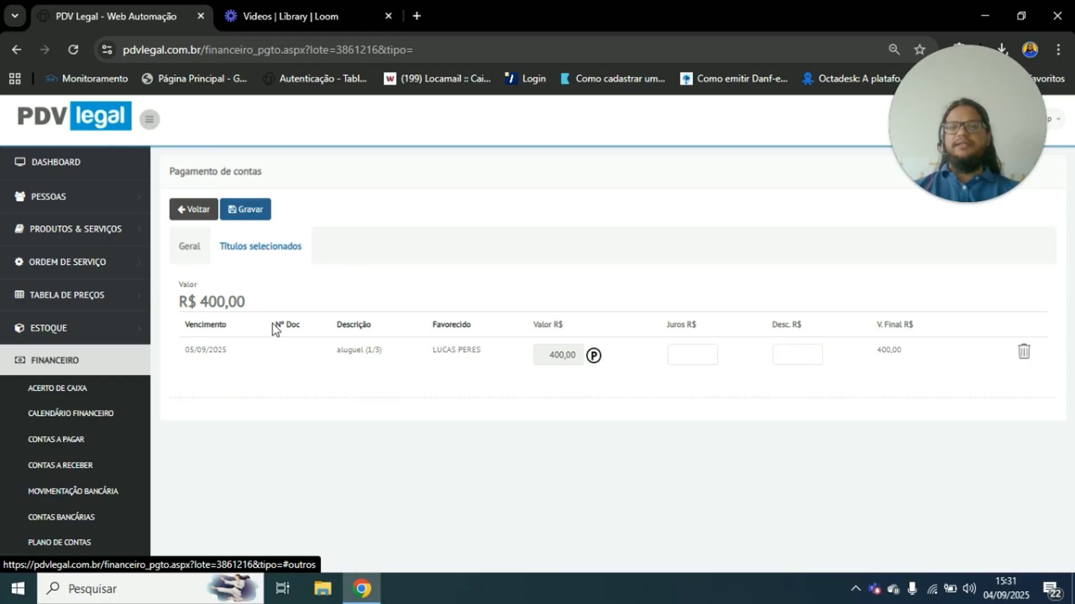
click(699, 351)
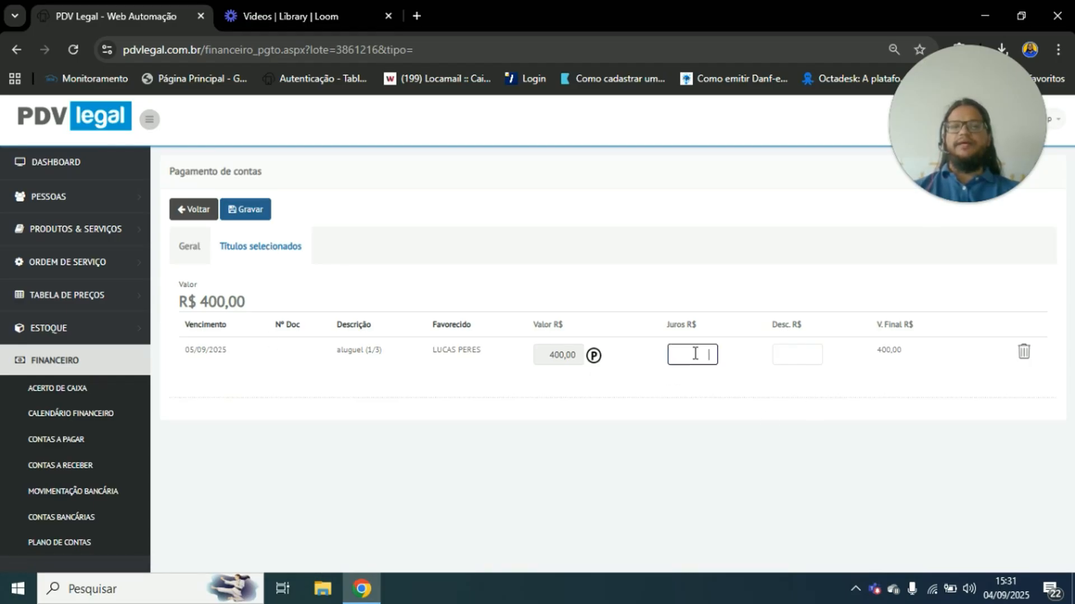
click(787, 354)
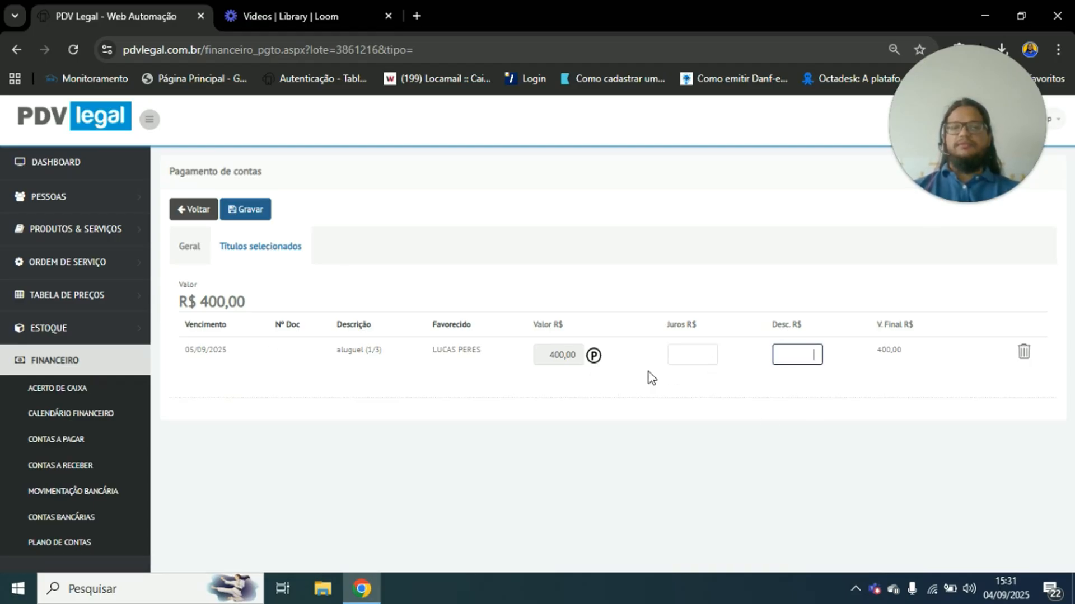
click(703, 356)
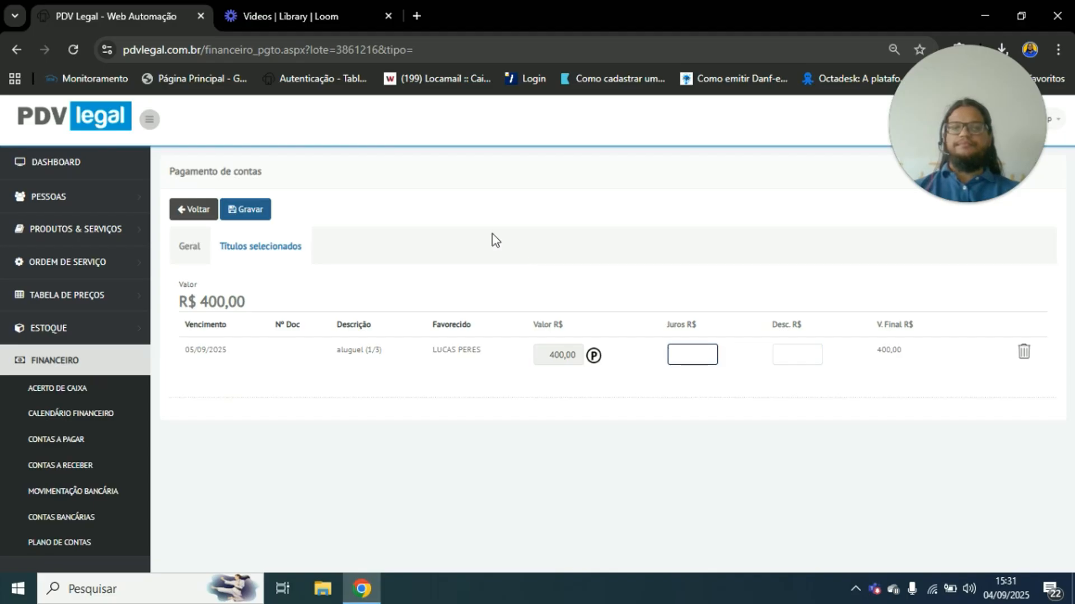
click(260, 204)
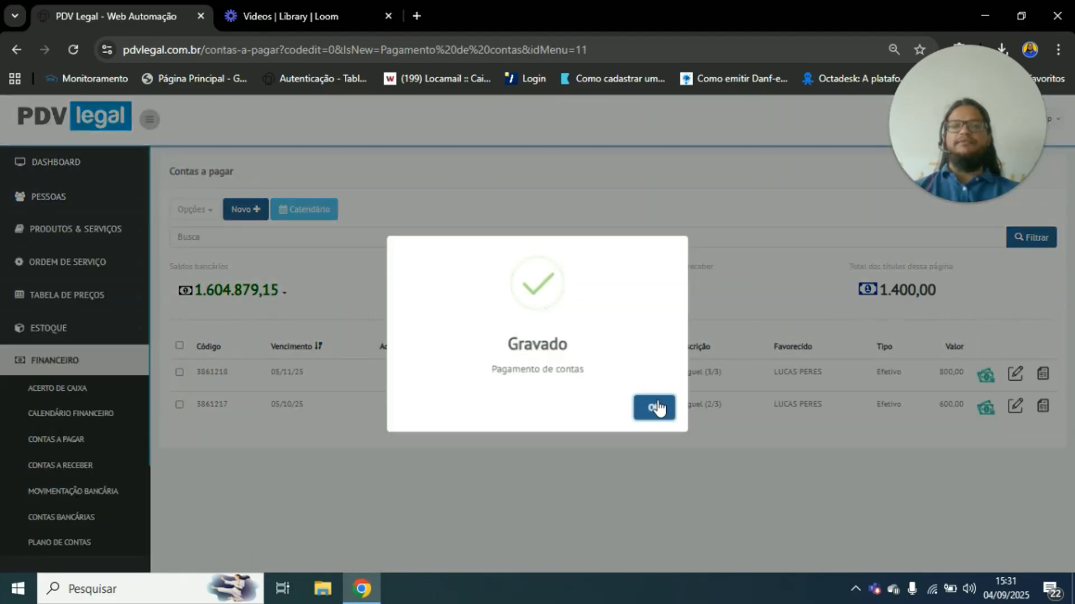
click(654, 408)
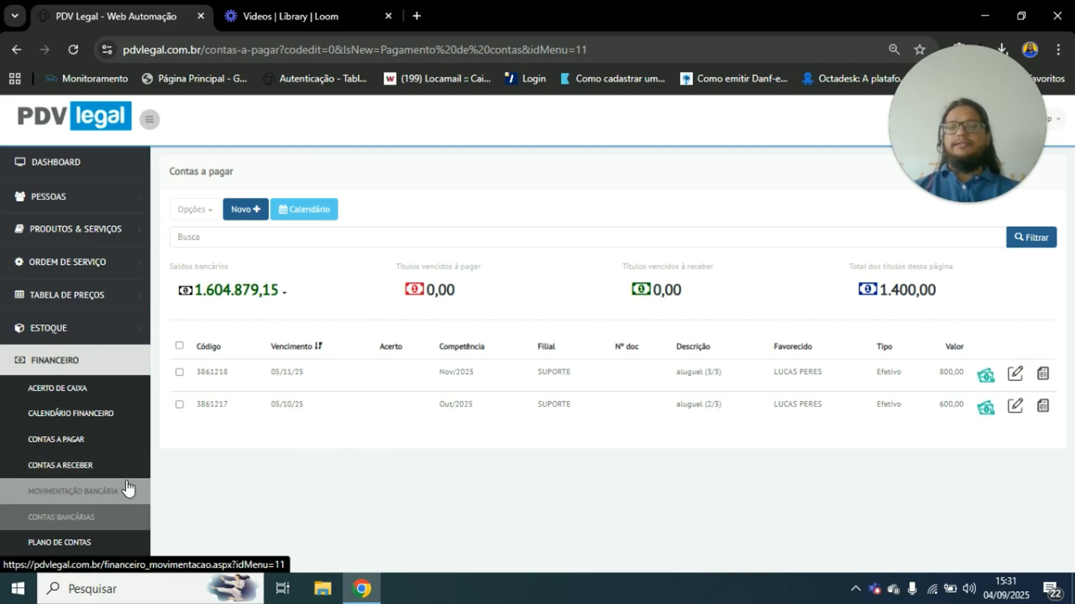
- Check the balance of the bank account used for the payment, and return to Contas a pagar
scroll(127, 489, down, 1)
click(122, 464)
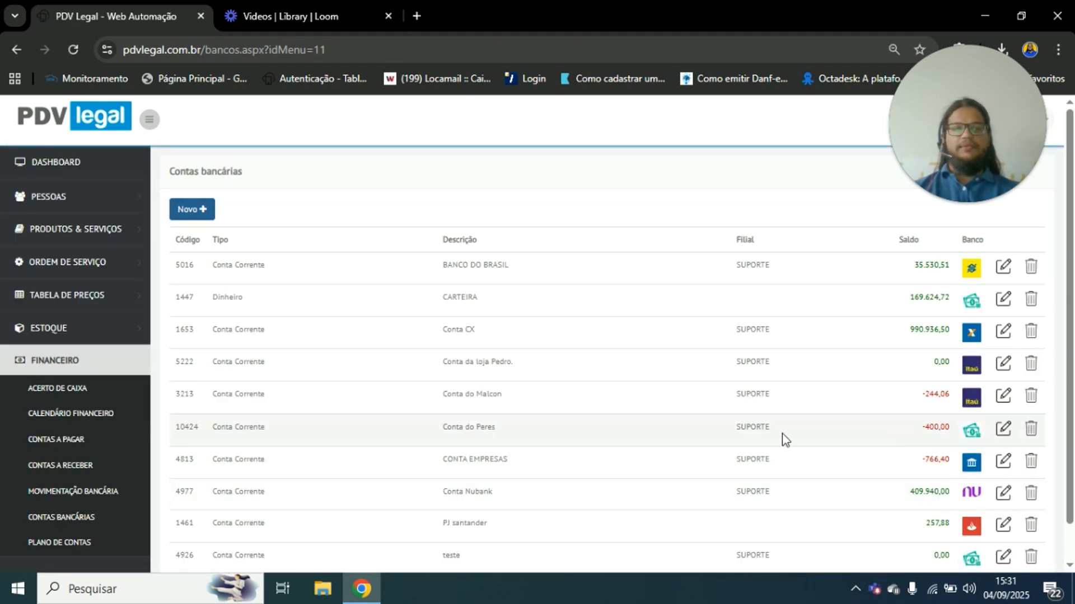
drag(934, 432, 956, 432)
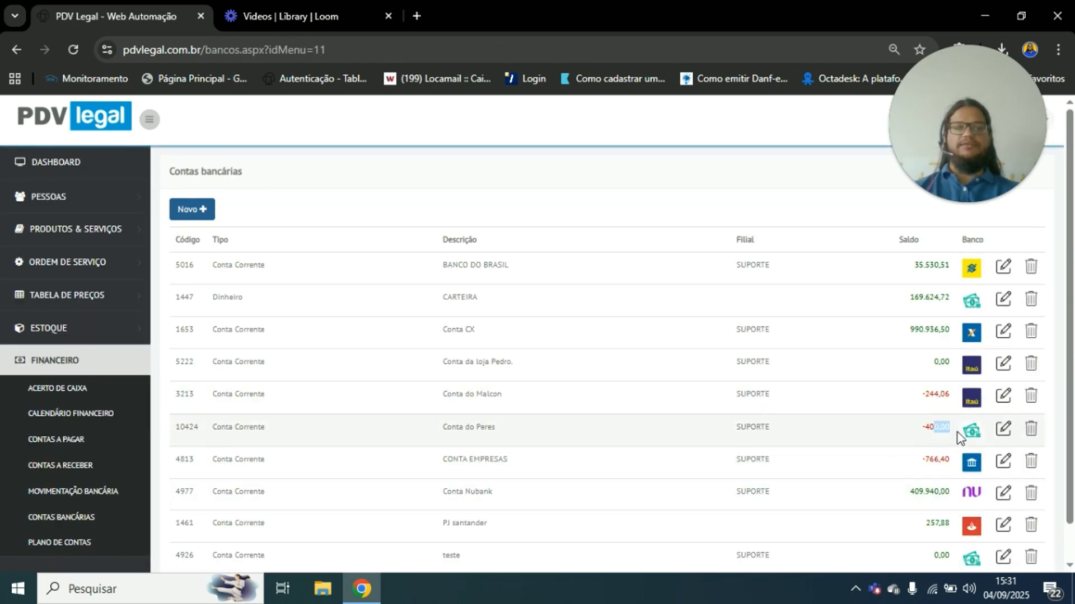
click(926, 434)
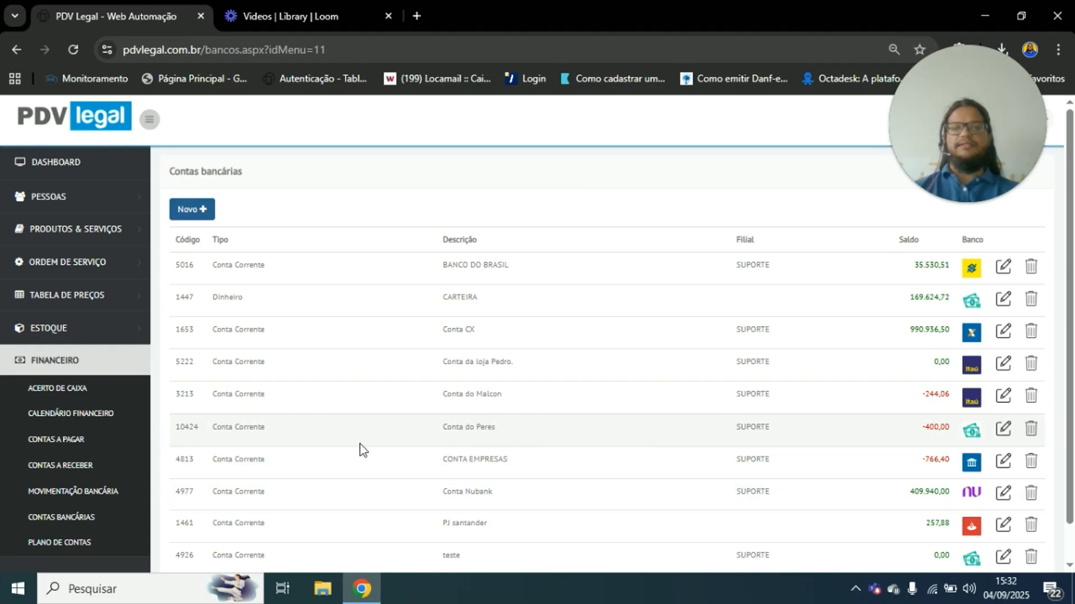
click(84, 441)
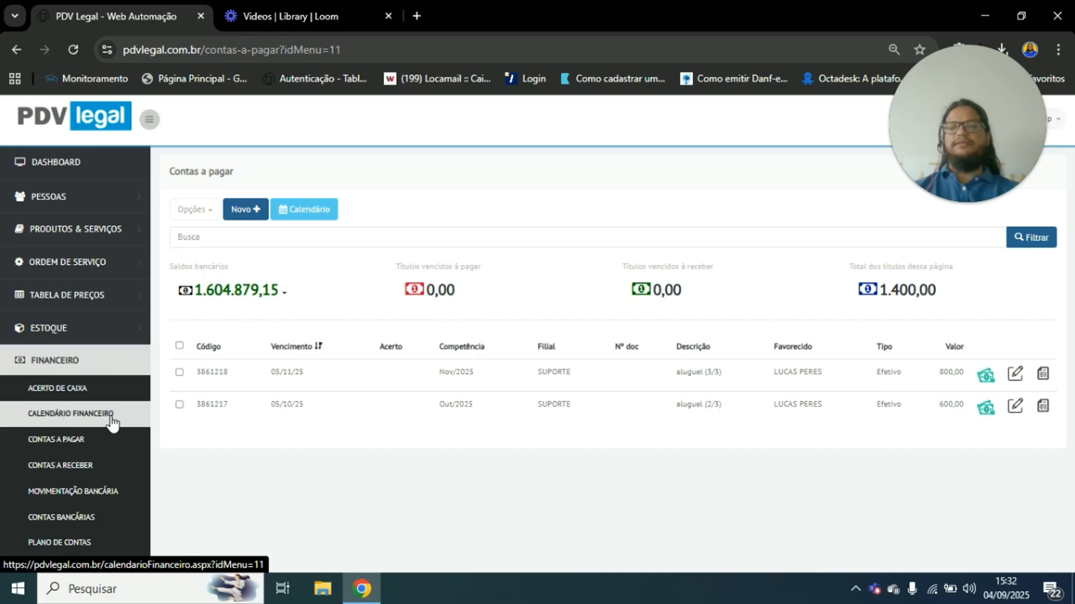
- Open the Calendário financeiro and show all entries for 4 September 2025
click(112, 417)
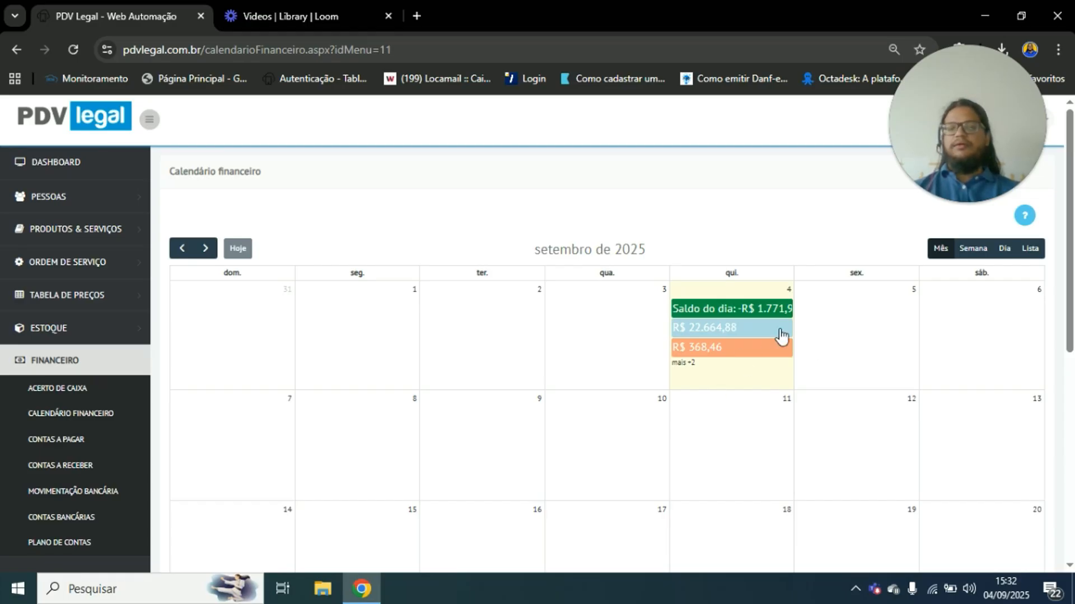
scroll(769, 397, down, 8)
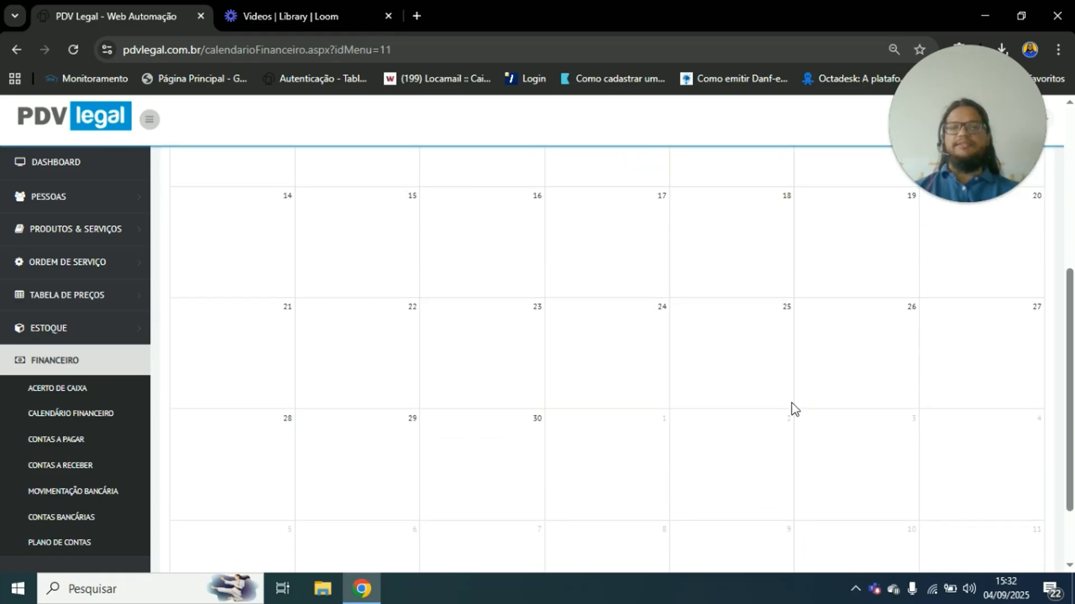
scroll(791, 408, up, 8)
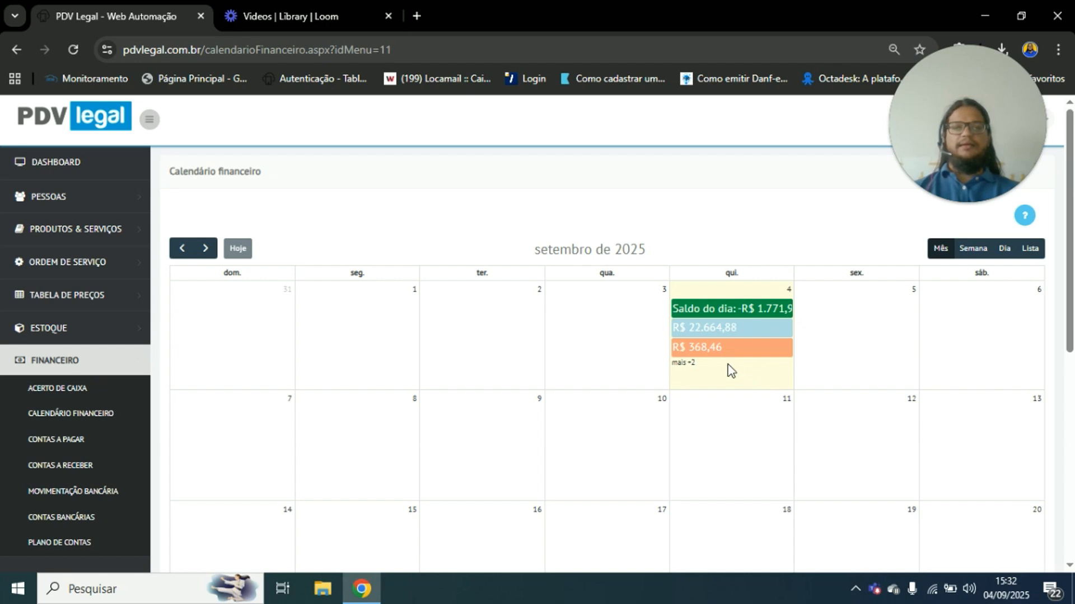
click(684, 363)
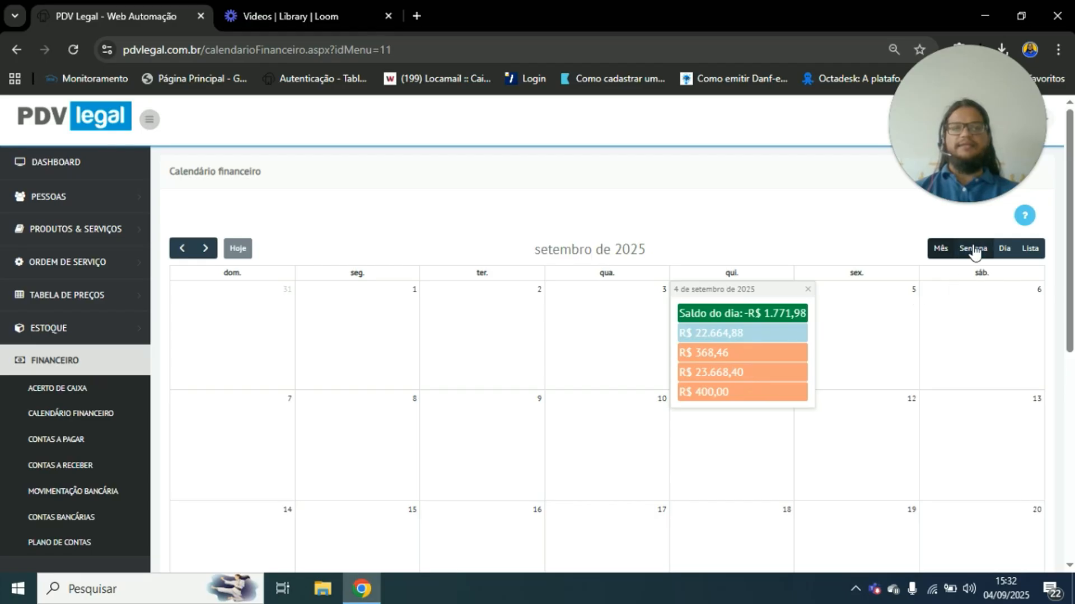
scroll(456, 423, down, 3)
scroll(456, 424, up, 3)
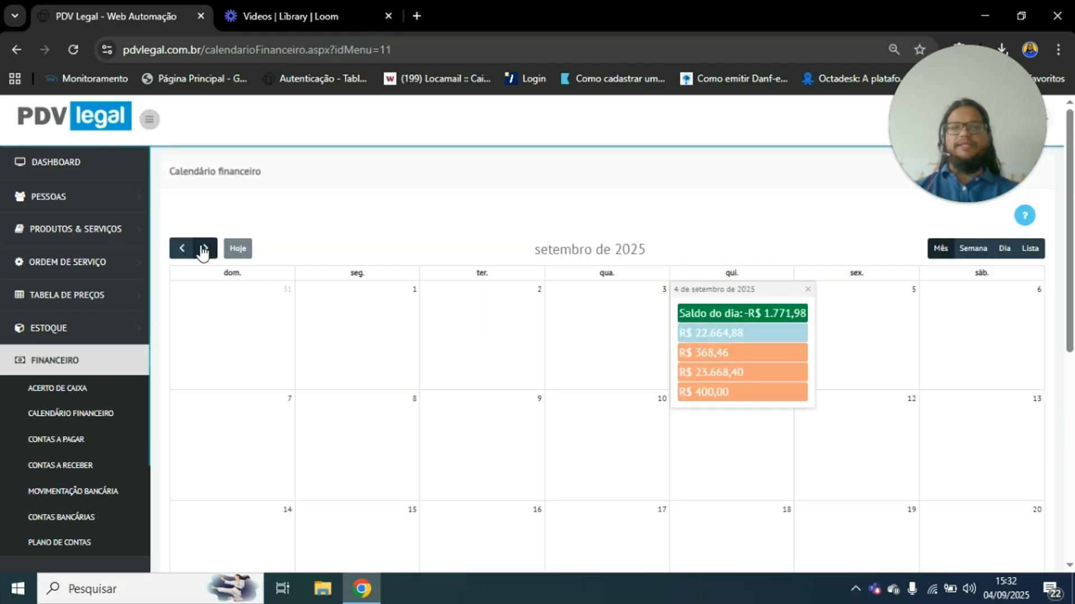
- View the details of the rent installments due on 5 October and 5 November 2025 in the calendar
click(205, 249)
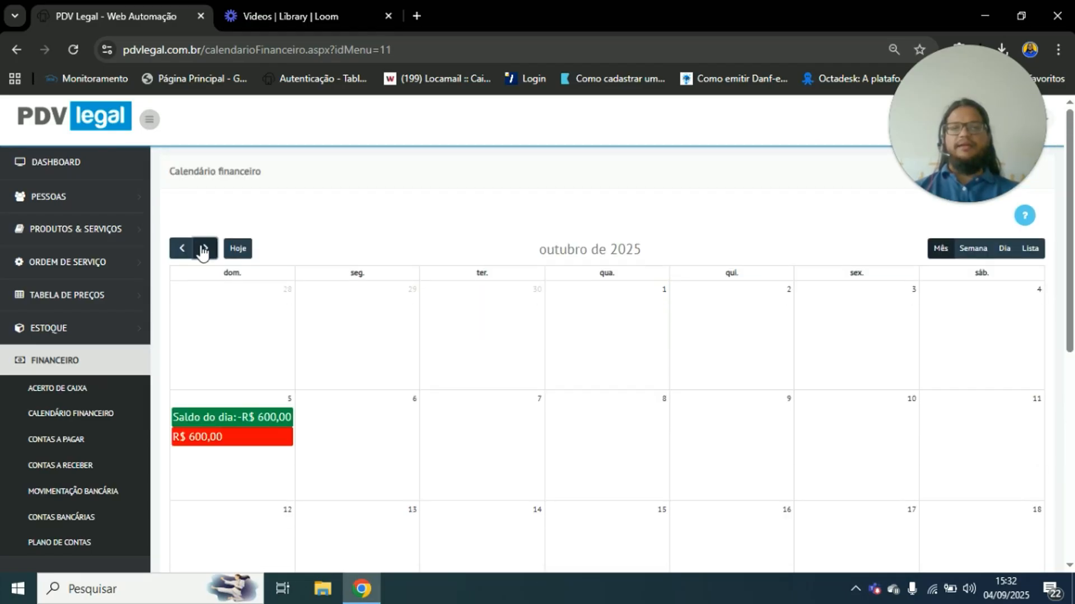
click(209, 437)
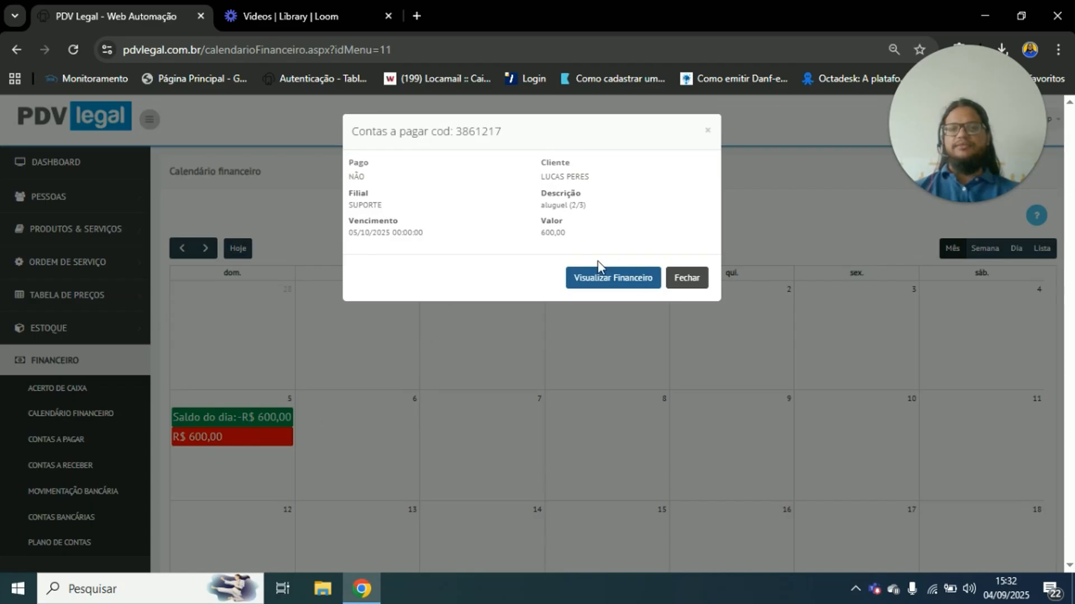
click(689, 281)
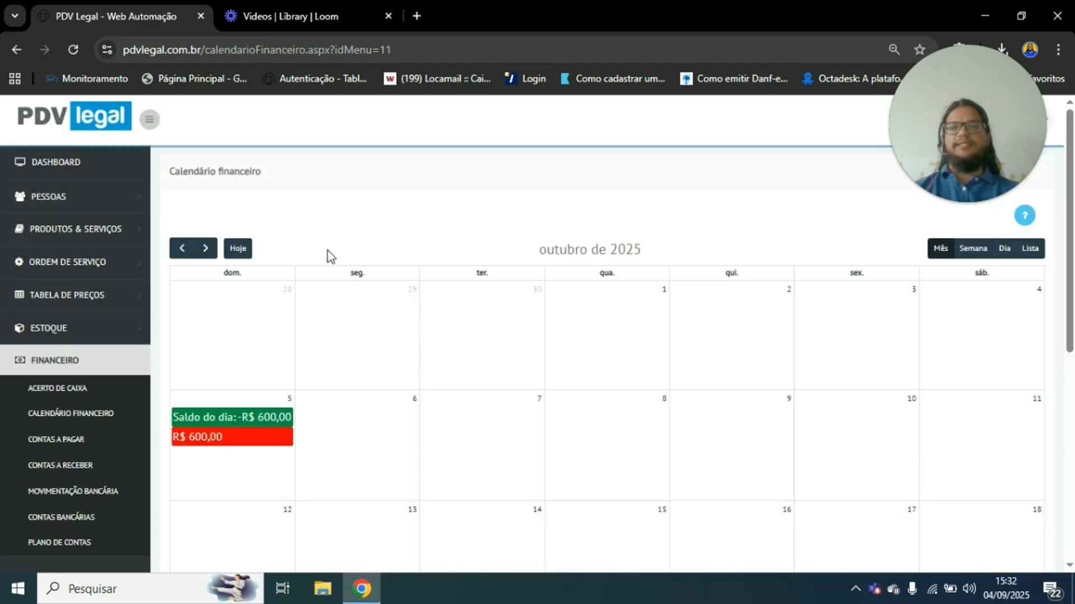
click(205, 248)
click(588, 448)
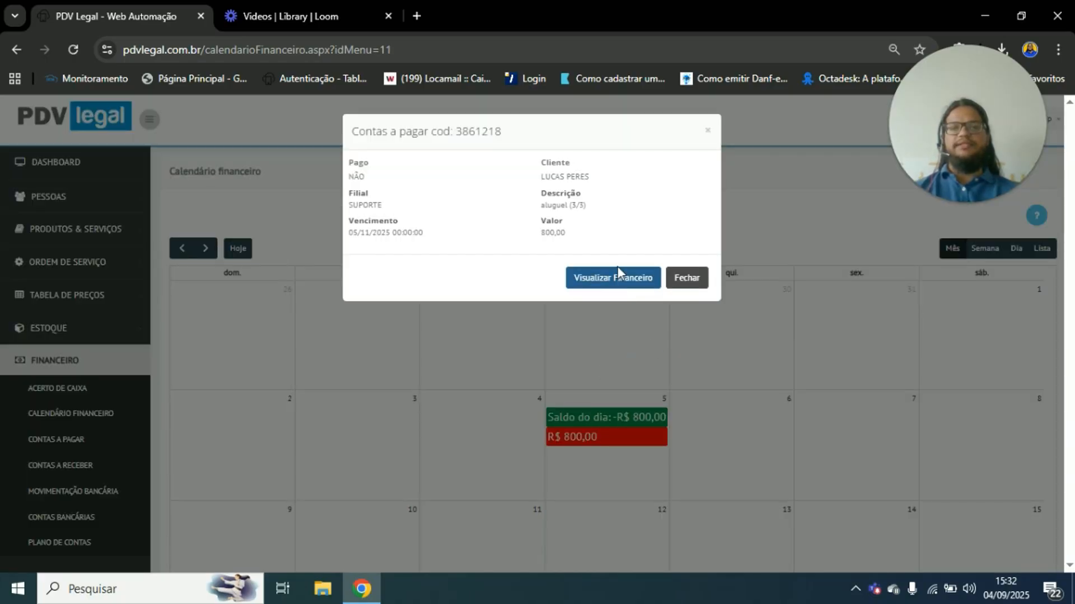
click(687, 278)
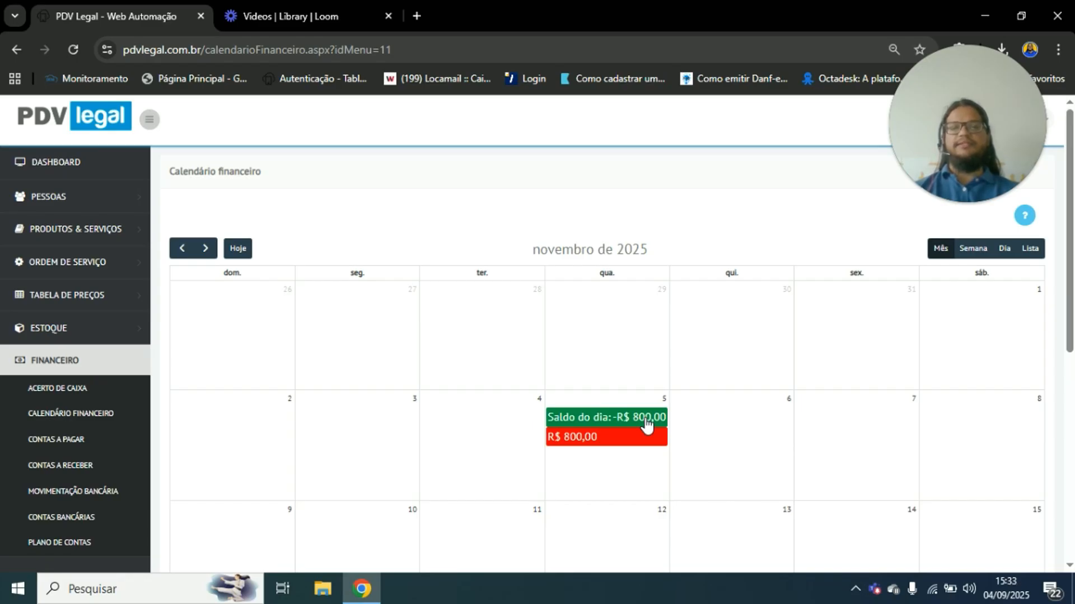
- Open Acerto de caixa and create a cash settlement for the SUPORTE branch dated 3 September 2025
click(185, 247)
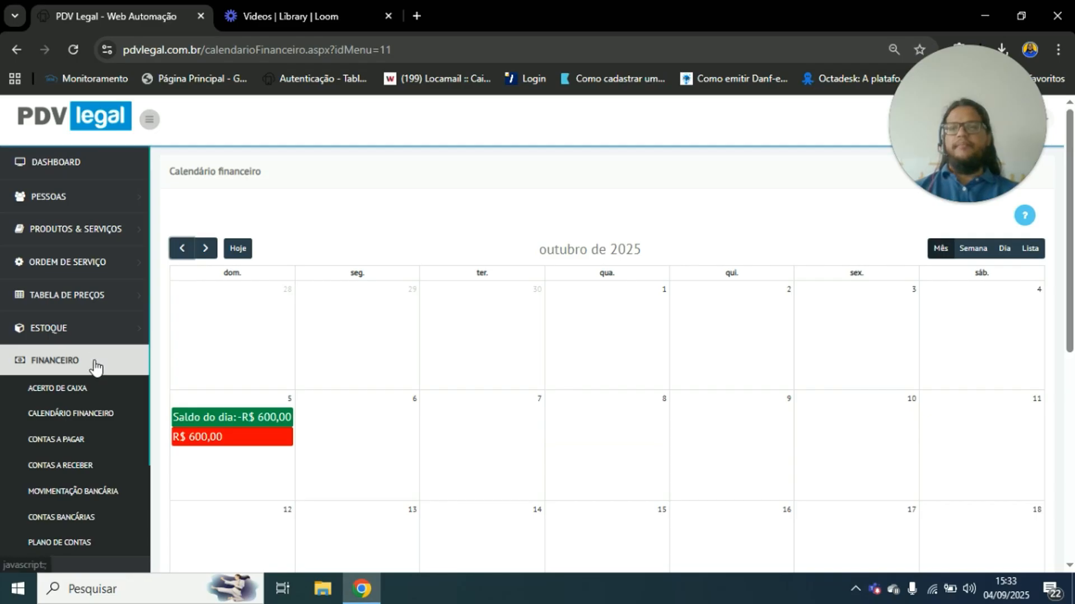
click(119, 396)
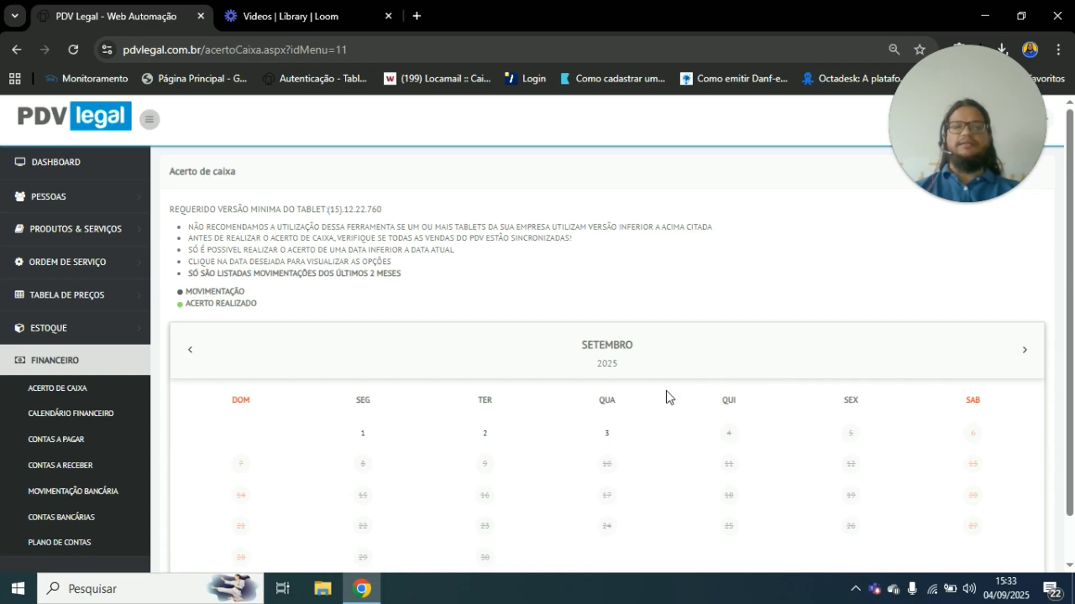
click(610, 434)
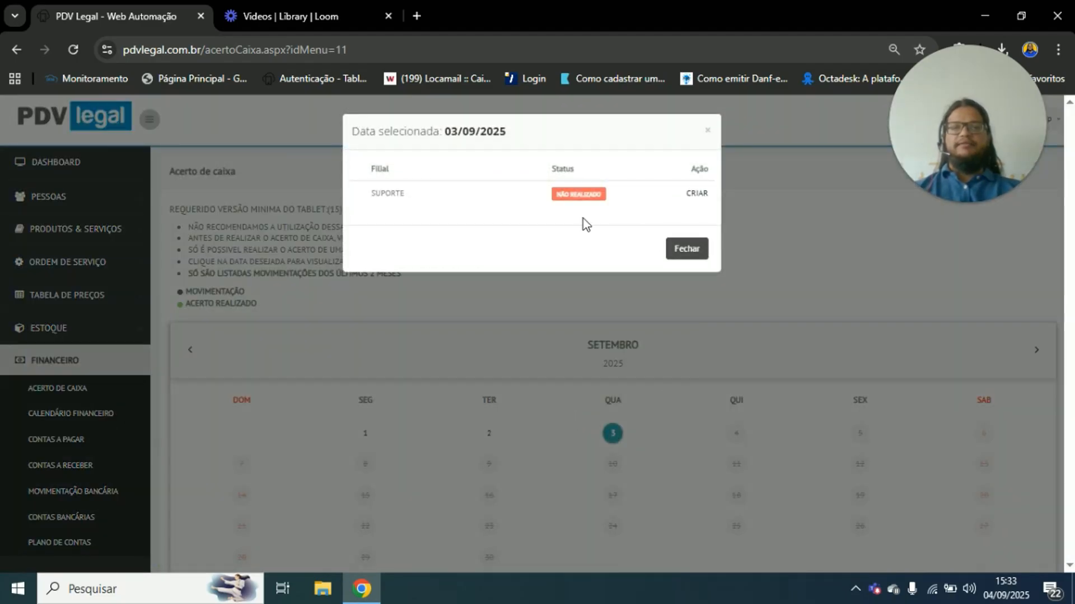
click(707, 196)
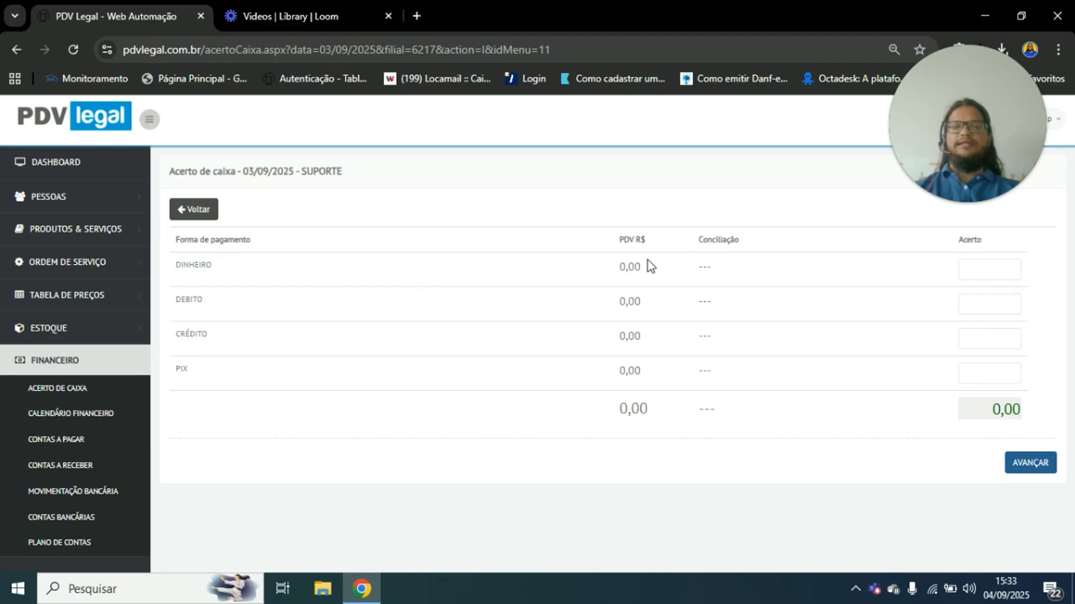
- Enter the Acerto amounts by payment method: 200 for DINHEIRO, 155 for DEBITO, 340 for CRÉDITO and 120 for PIX
drag(643, 300, 613, 330)
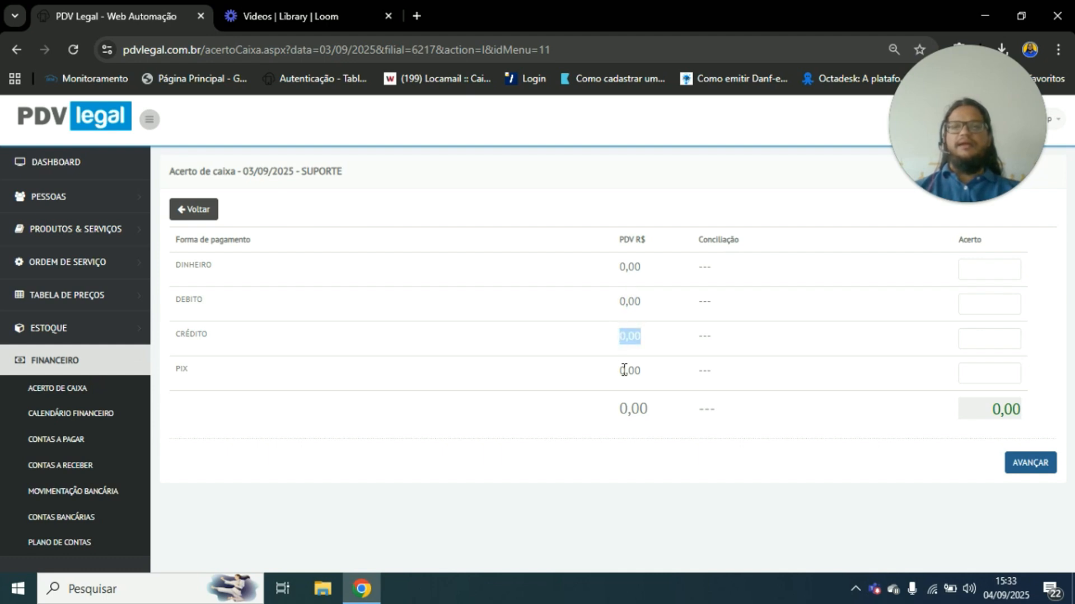
drag(644, 370, 613, 372)
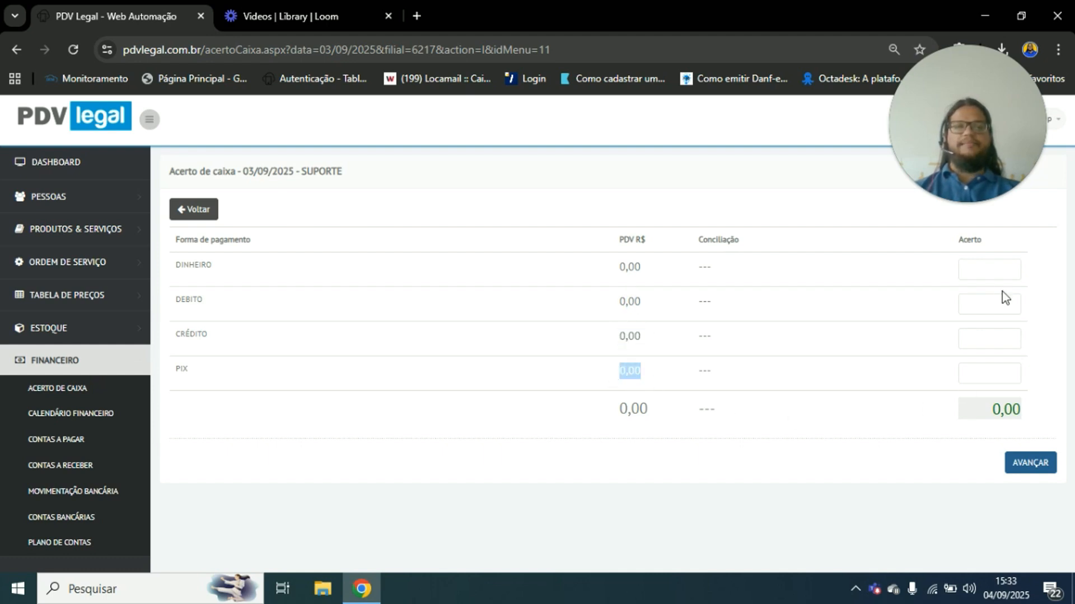
click(992, 271)
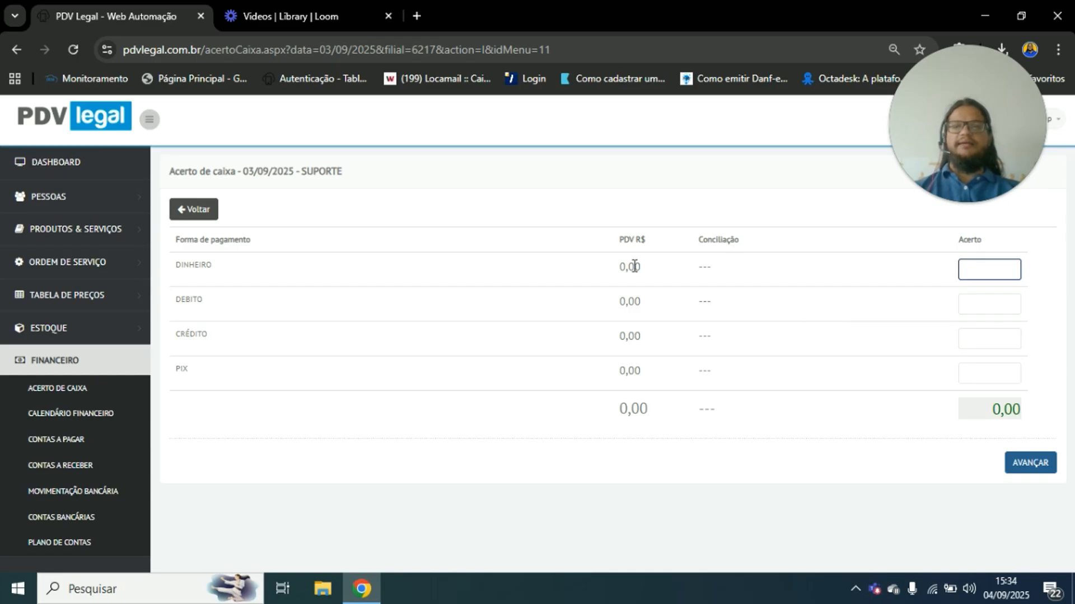
text(200)
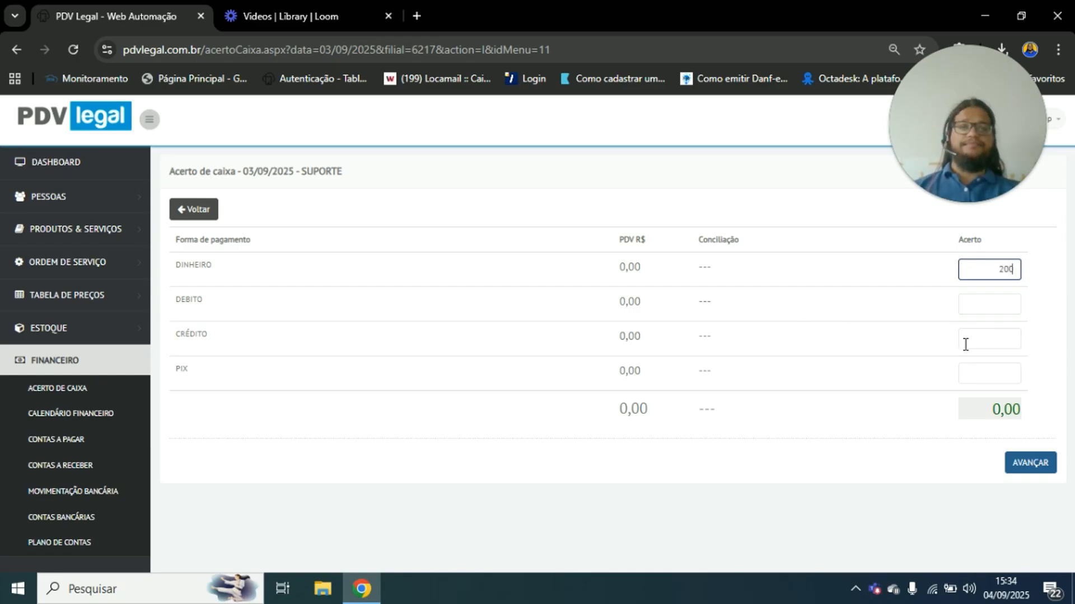
click(1006, 305)
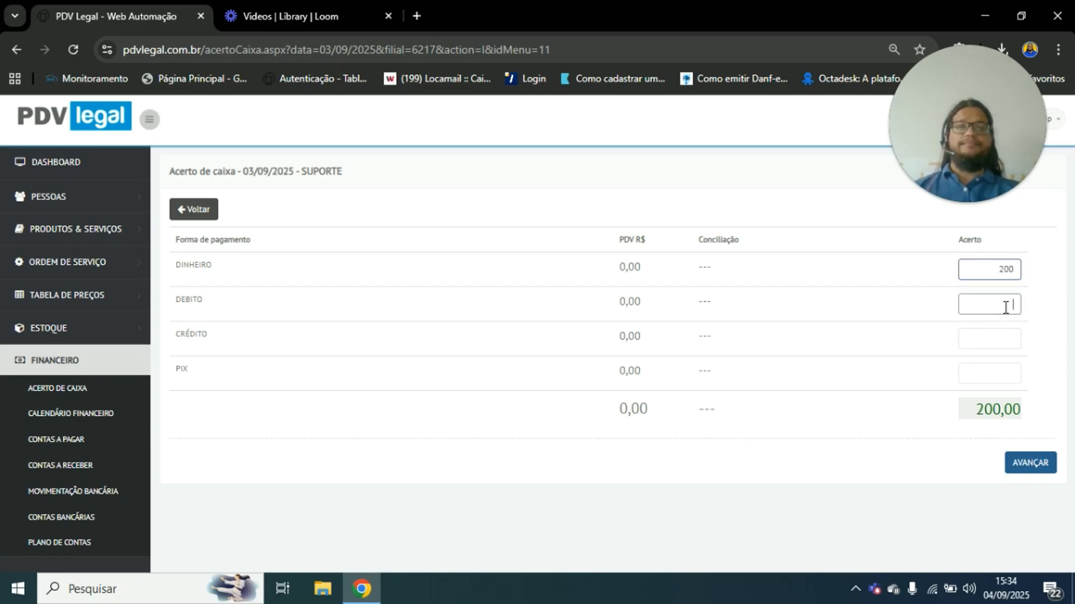
text(155)
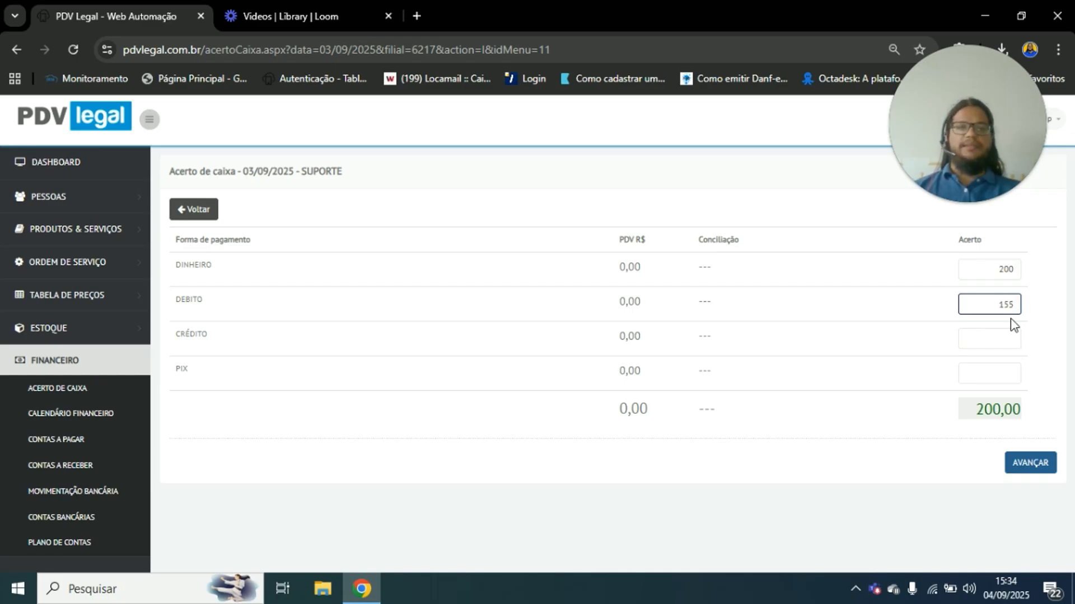
click(989, 339)
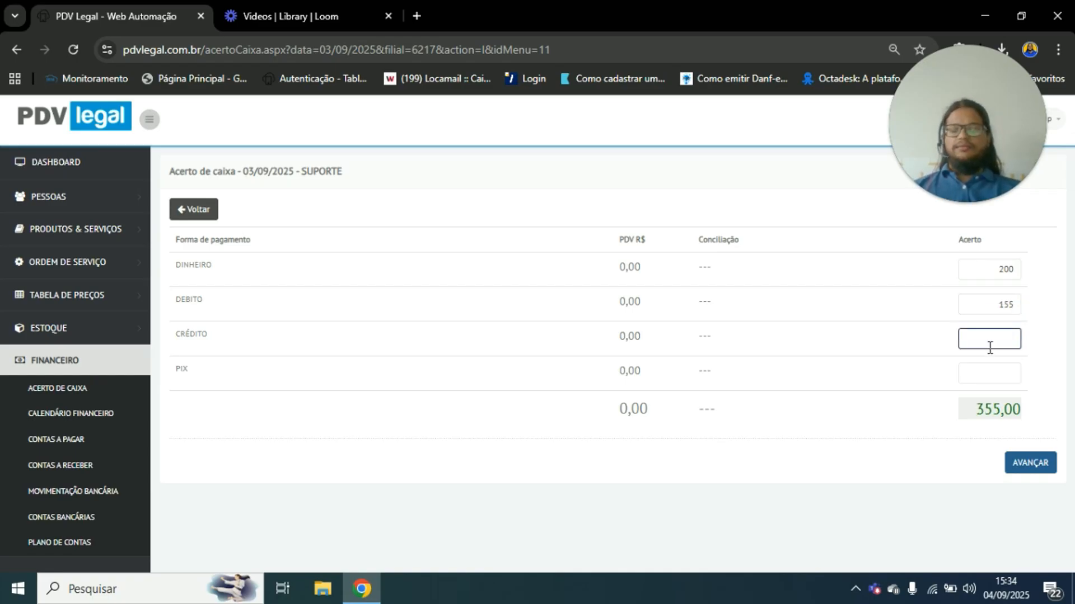
text(340)
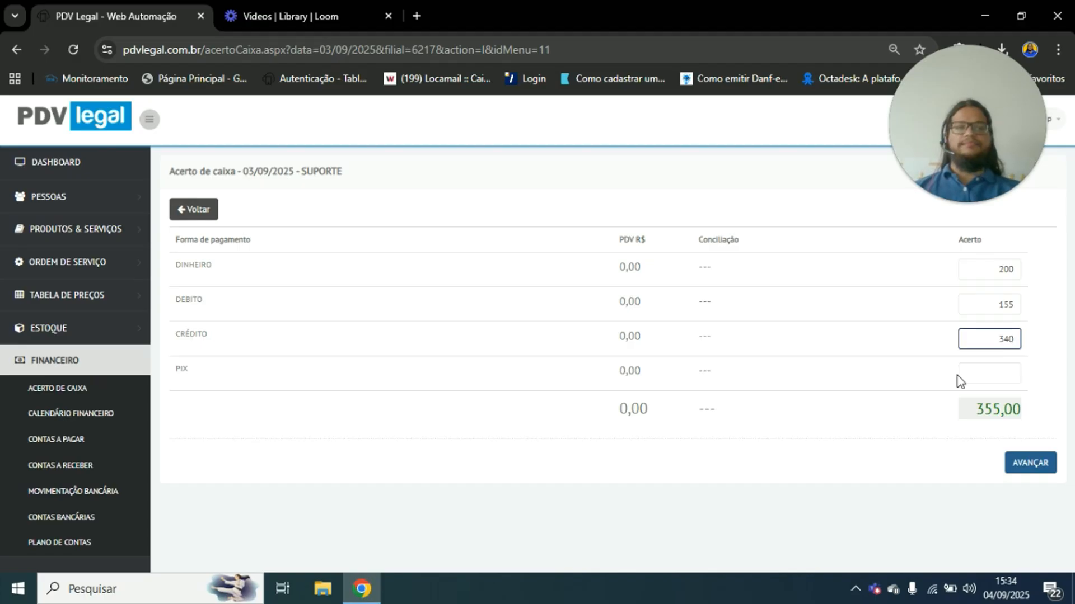
click(1014, 376)
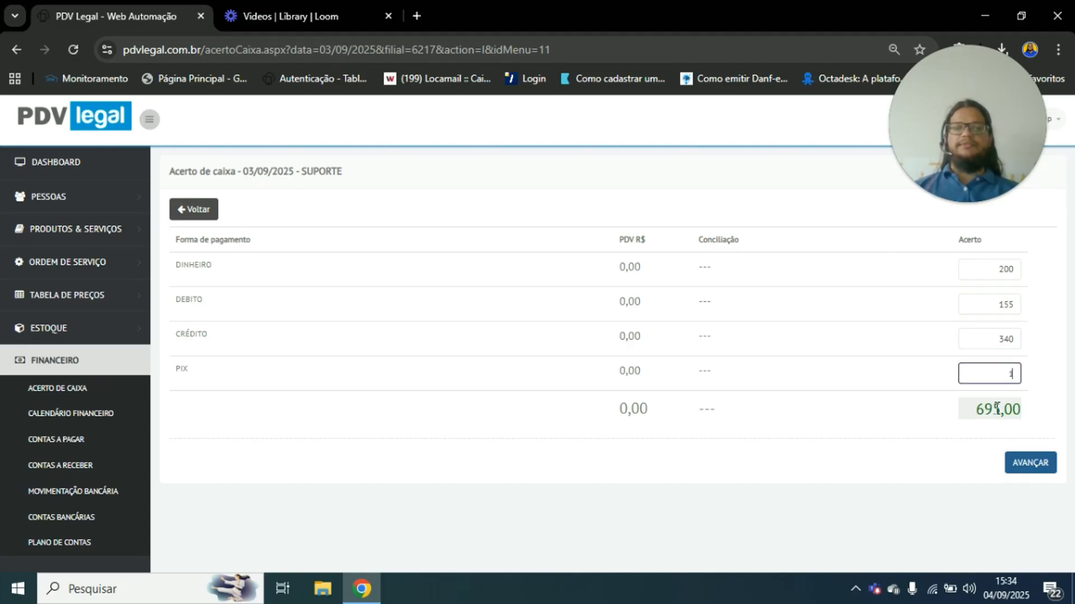
text(120)
click(818, 337)
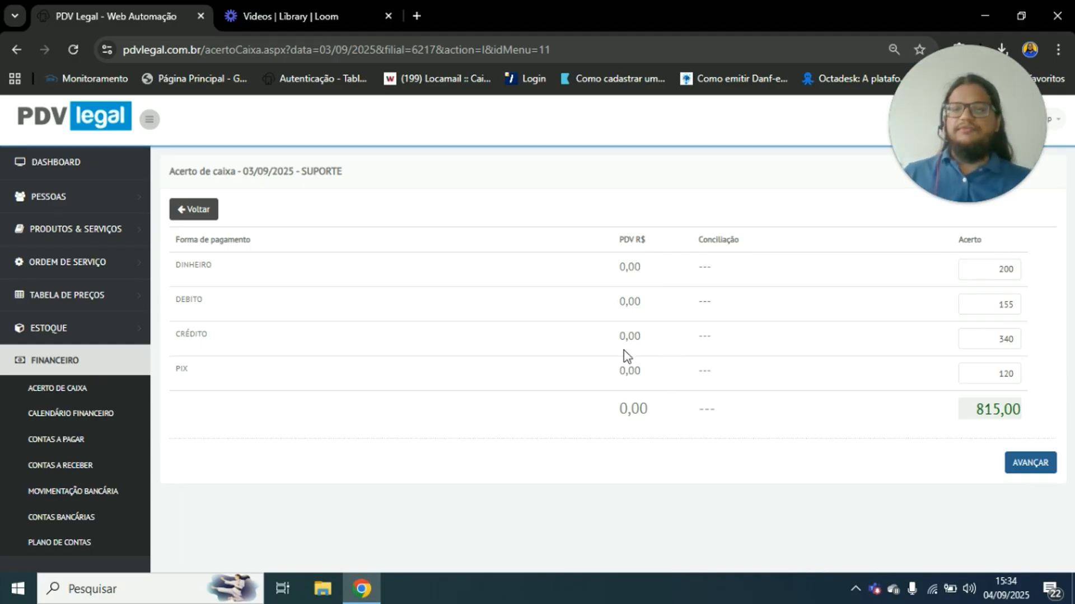
- Compare the PDV amounts with the entered settlement amounts, and advance to the category and account assignment
drag(610, 266, 628, 267)
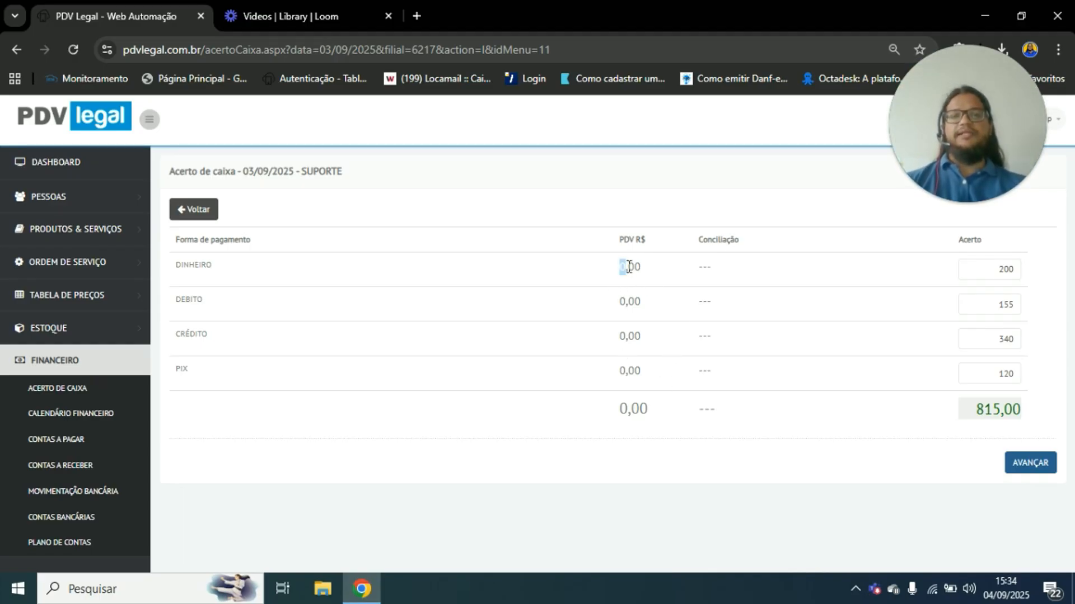
click(629, 268)
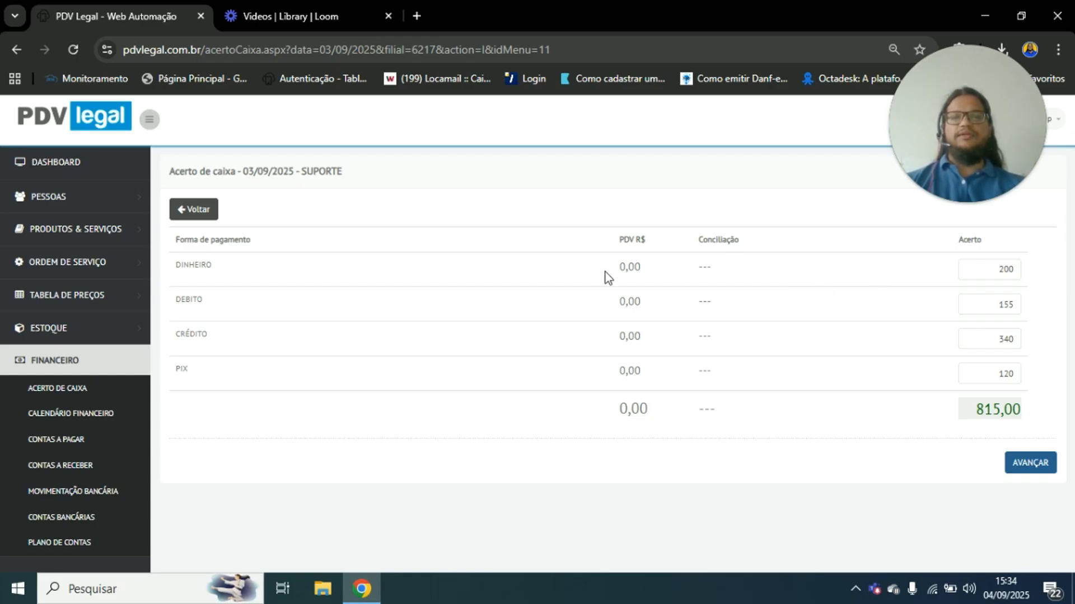
drag(606, 272, 651, 271)
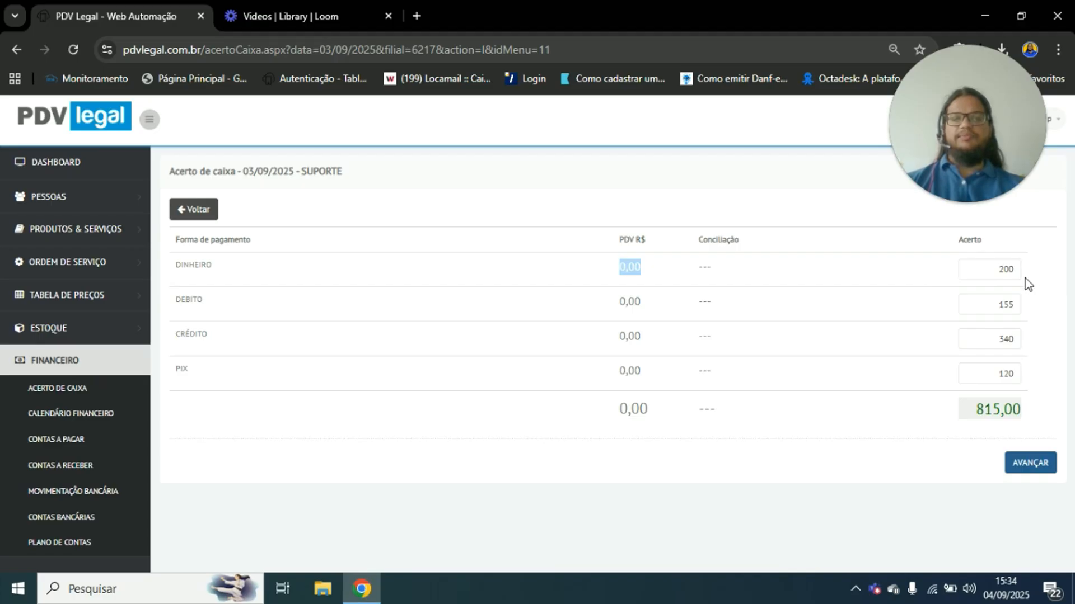
click(987, 274)
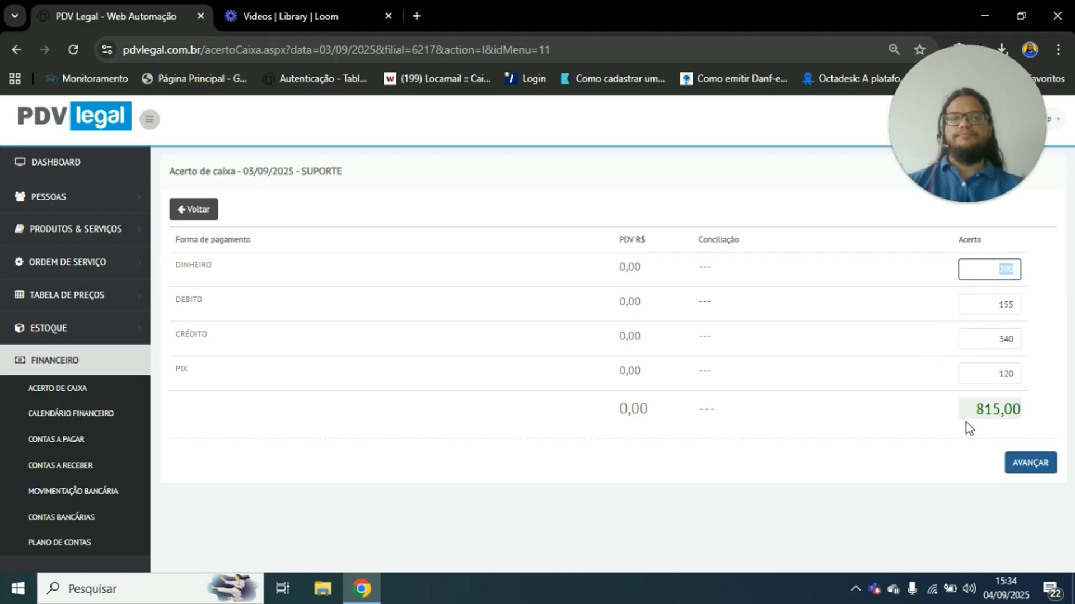
click(966, 339)
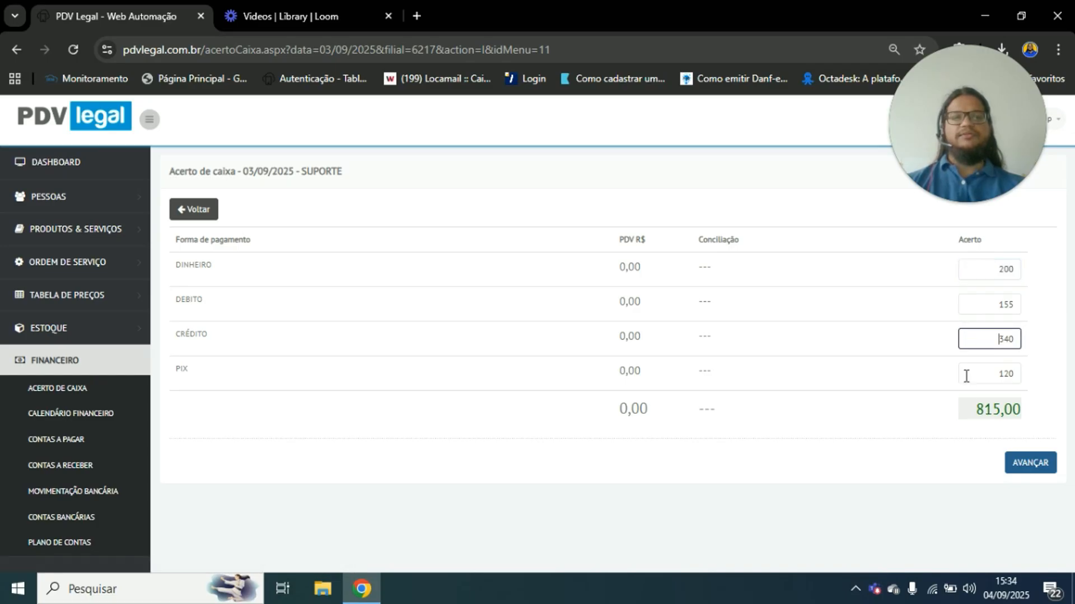
click(1036, 469)
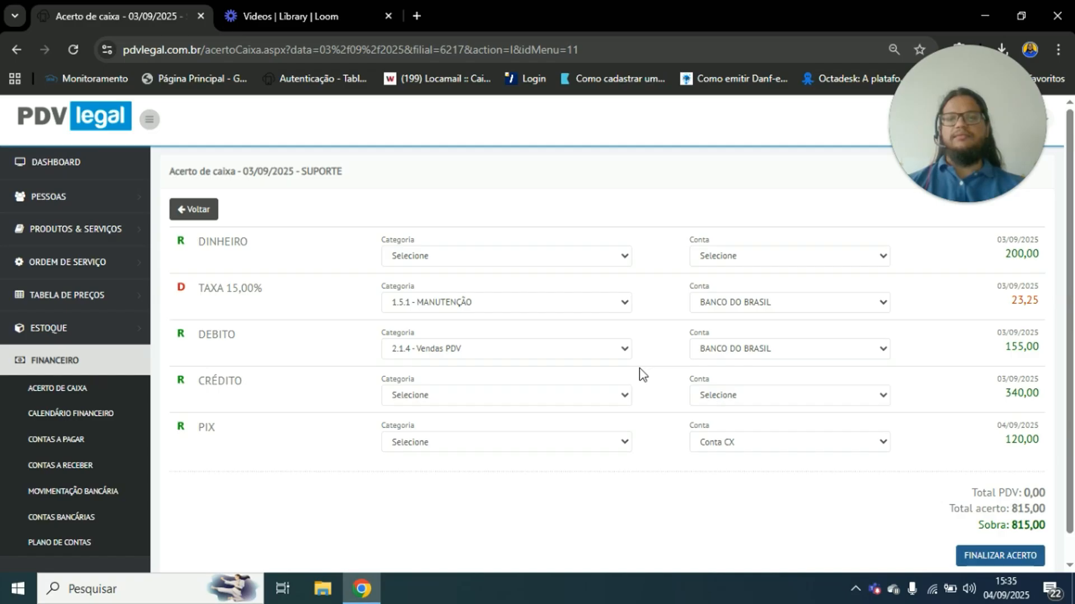
- Assign the DINHEIRO entry category 2.6.1 - Vendas Dinheiro and the person-named account listed directly before CONTA EMPRESAS
click(528, 261)
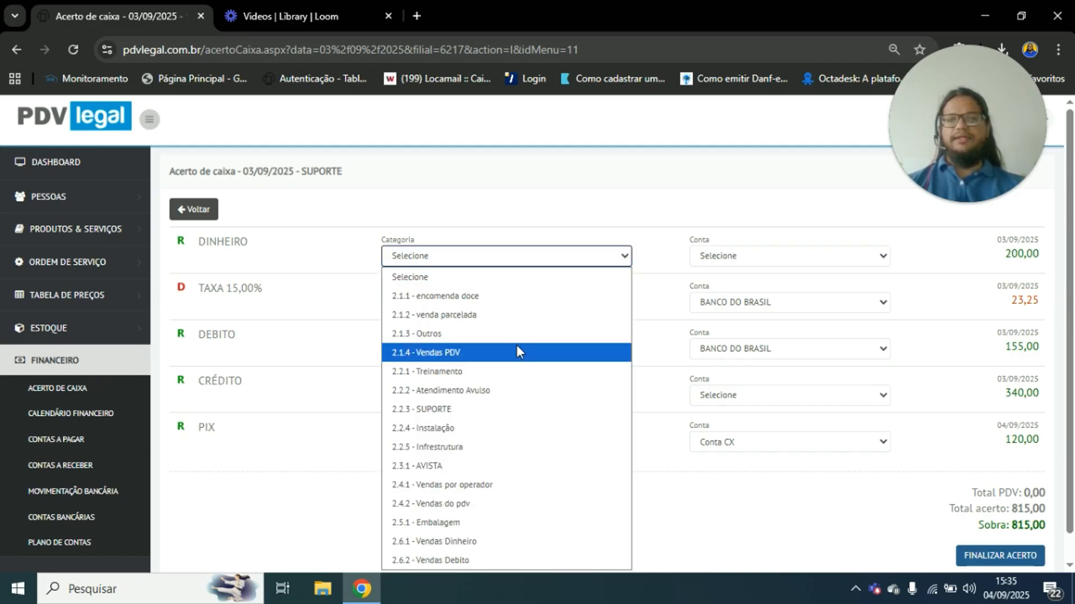
click(471, 542)
click(701, 259)
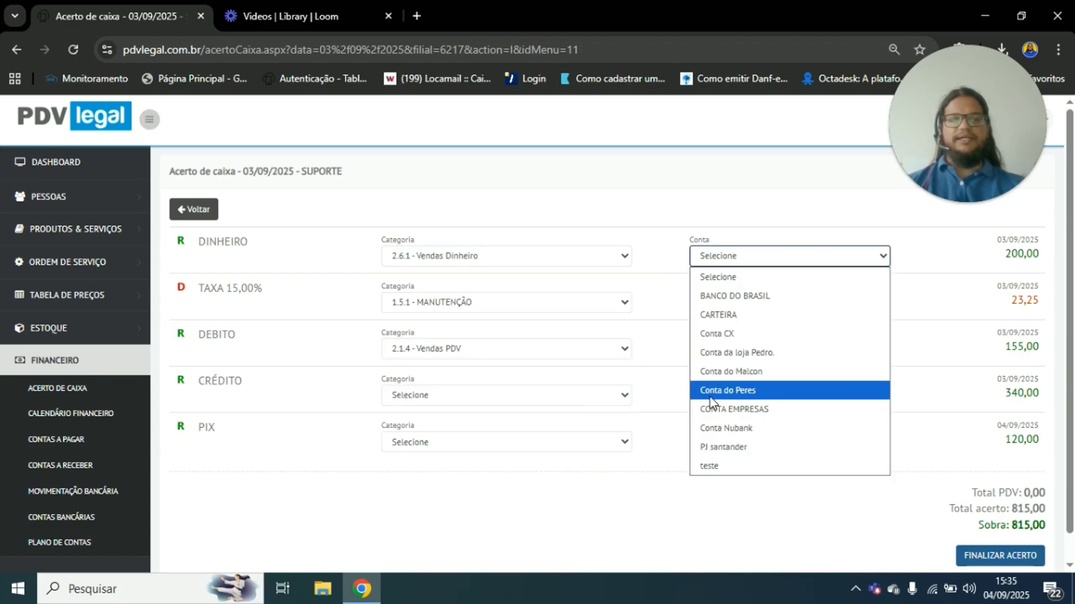
click(709, 390)
- Set the account of the 15% fee and DEBITO entries to the same account as the DINHEIRO entry
click(730, 302)
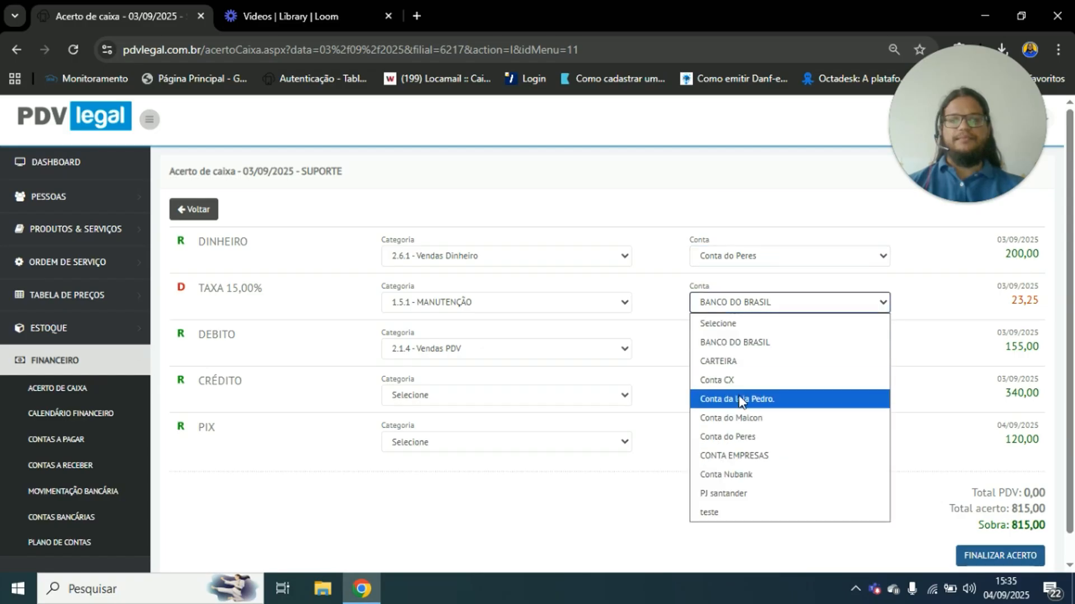
click(743, 439)
click(764, 357)
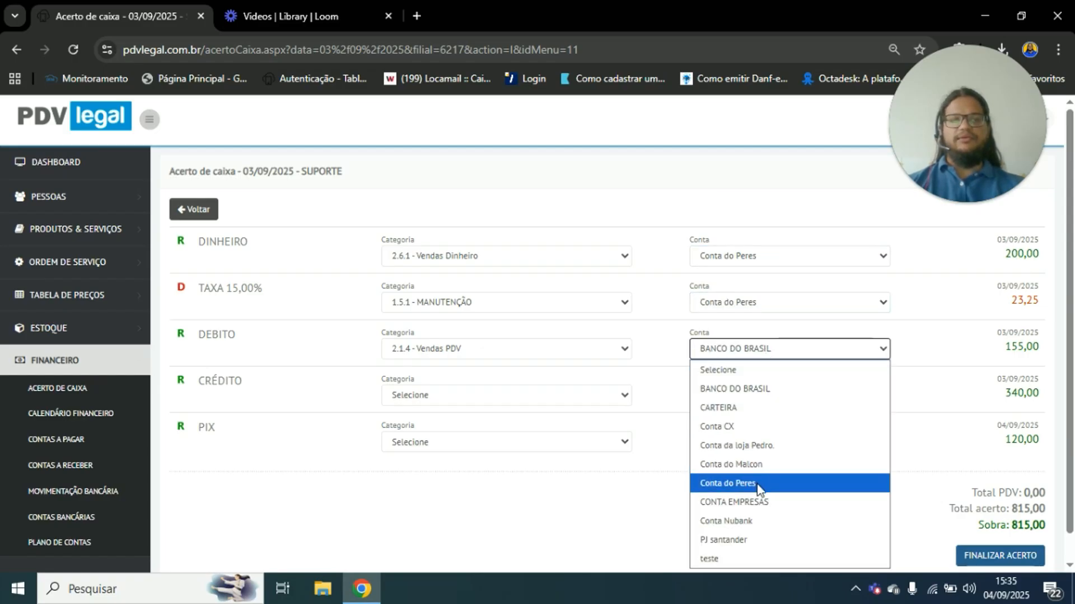
click(727, 483)
- Examine the 15% fee entry and compare its amount with the amount of the DINHEIRO entry
click(275, 293)
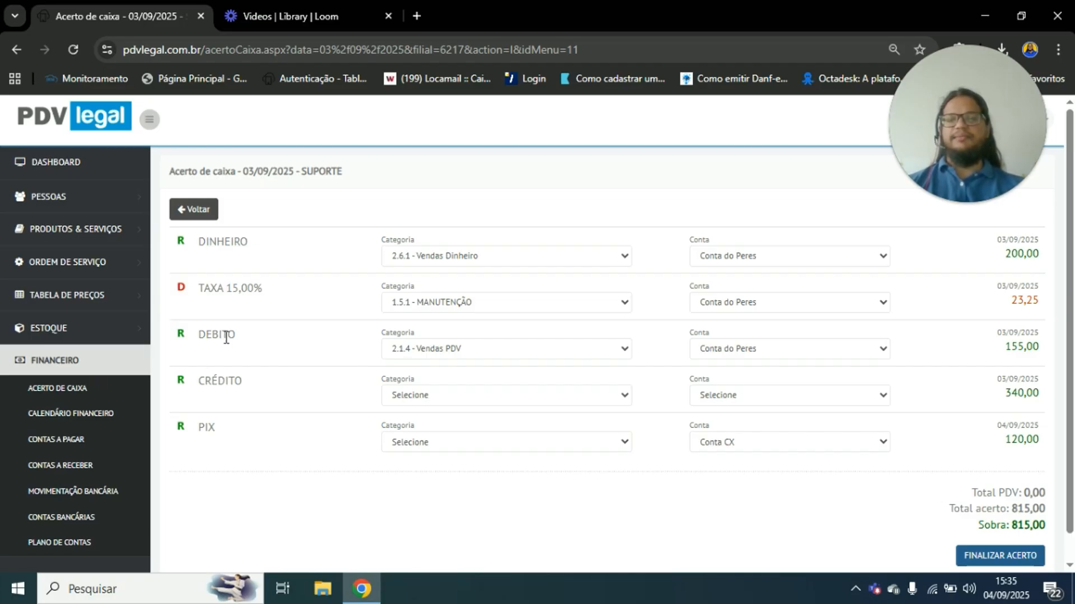
drag(228, 287, 255, 284)
click(273, 287)
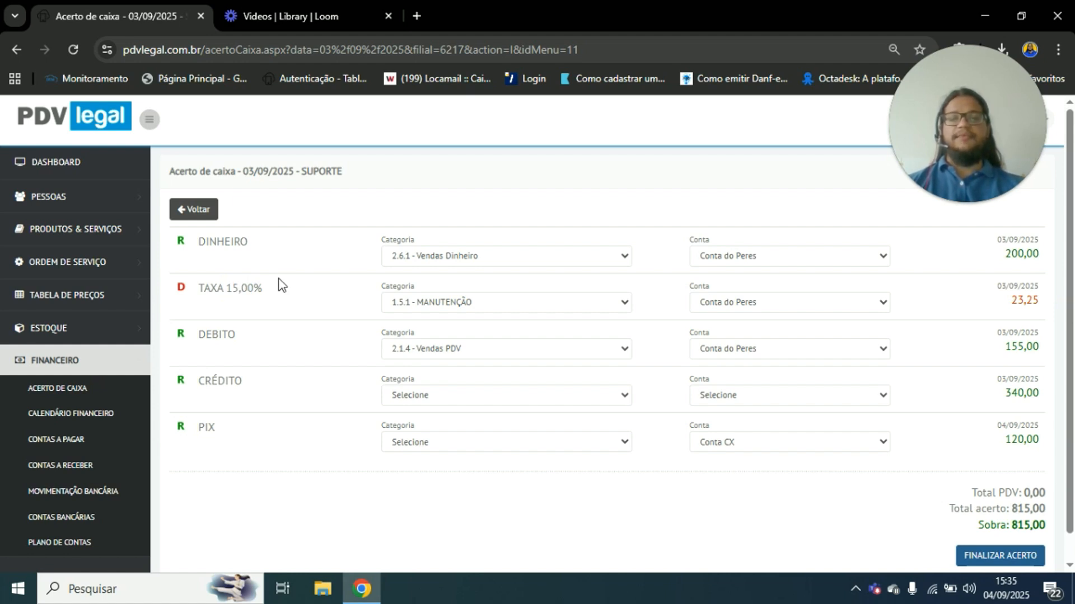
click(207, 253)
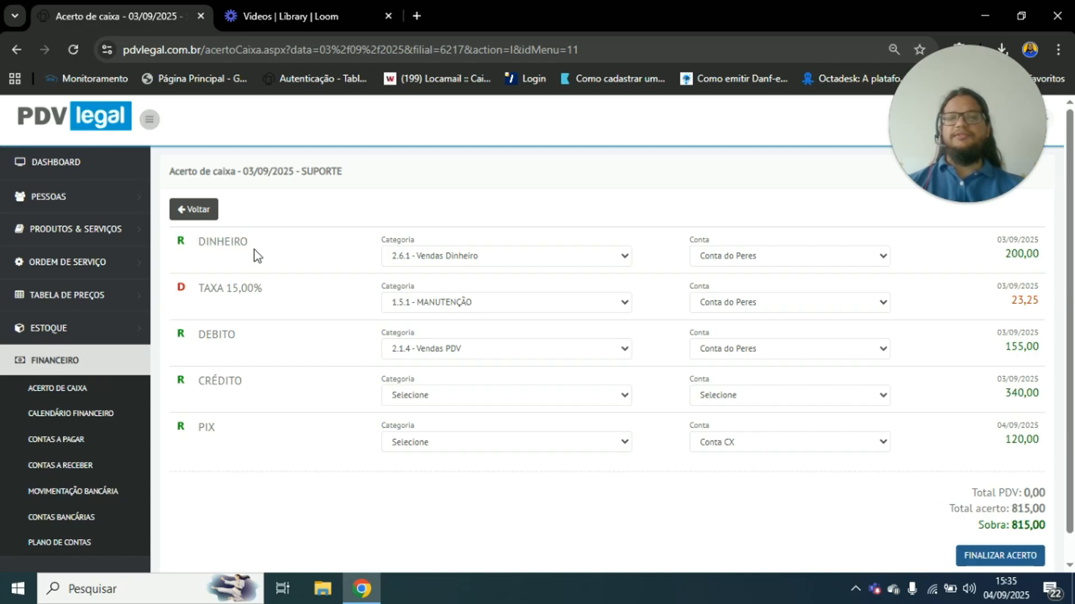
drag(217, 290, 255, 302)
click(254, 300)
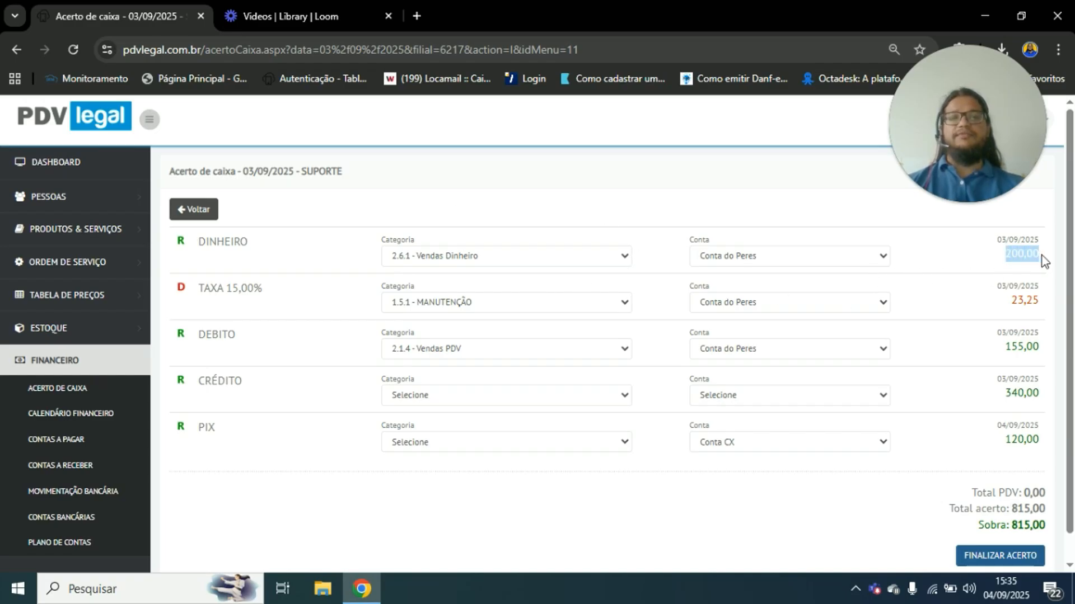
drag(943, 305, 1036, 309)
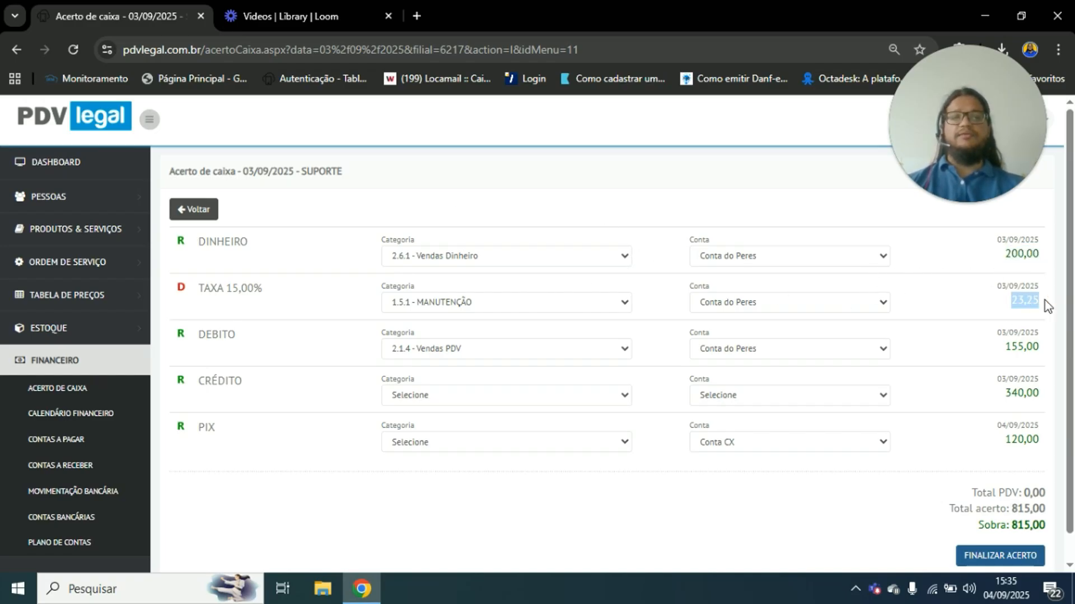
drag(966, 254, 1040, 256)
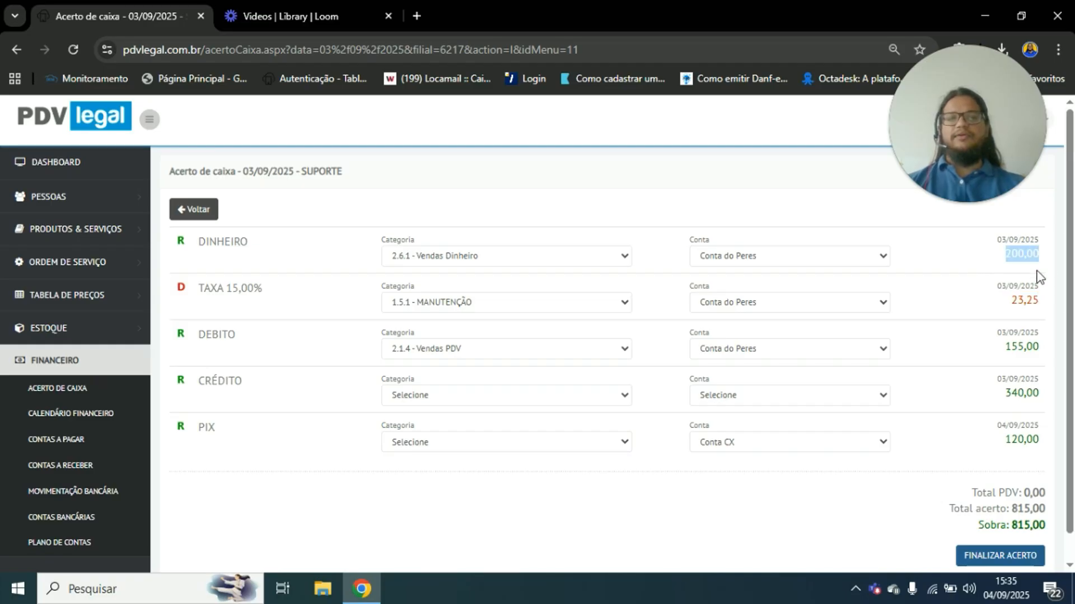
drag(1012, 304, 1028, 301)
click(1028, 300)
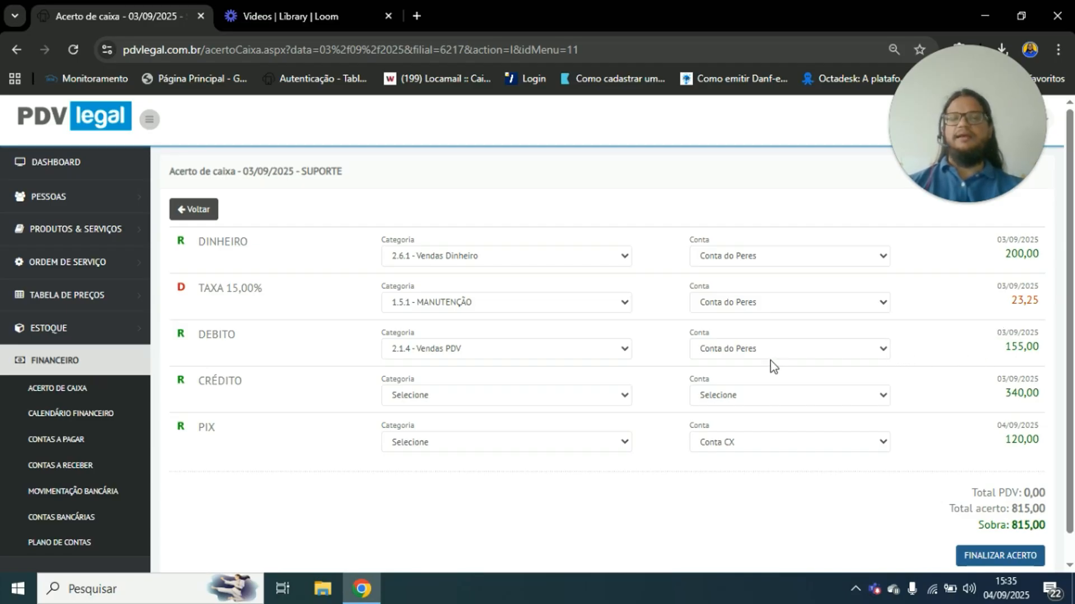
- Give the CRÉDITO entry category 2.1.4 - Vendas PDV and the same account as DINHEIRO, and set the DEBITO category to 2.6.2 - Vendas Debito
click(592, 403)
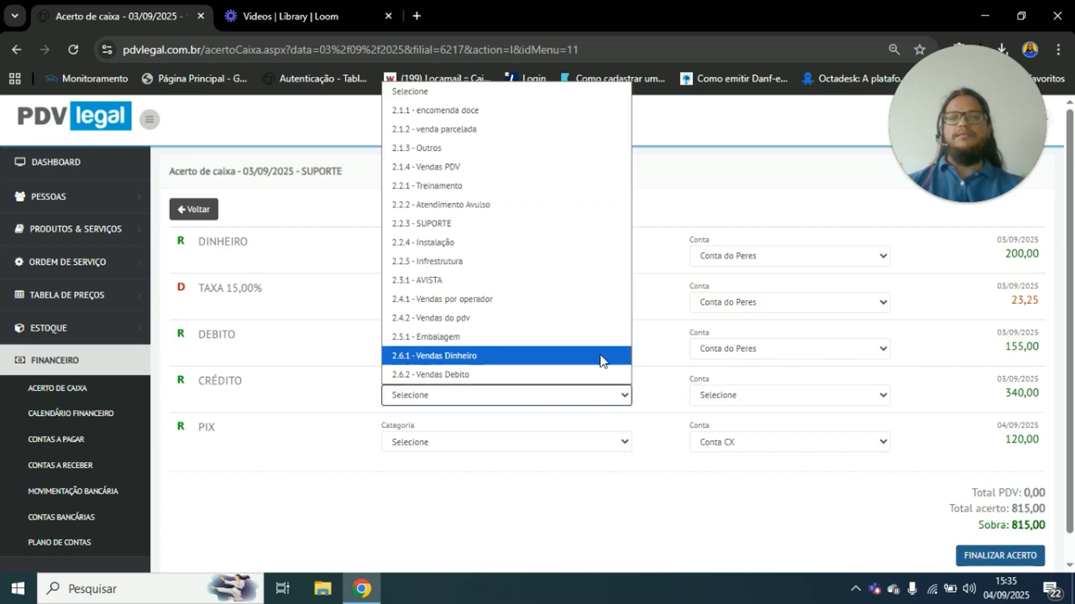
click(559, 166)
click(729, 396)
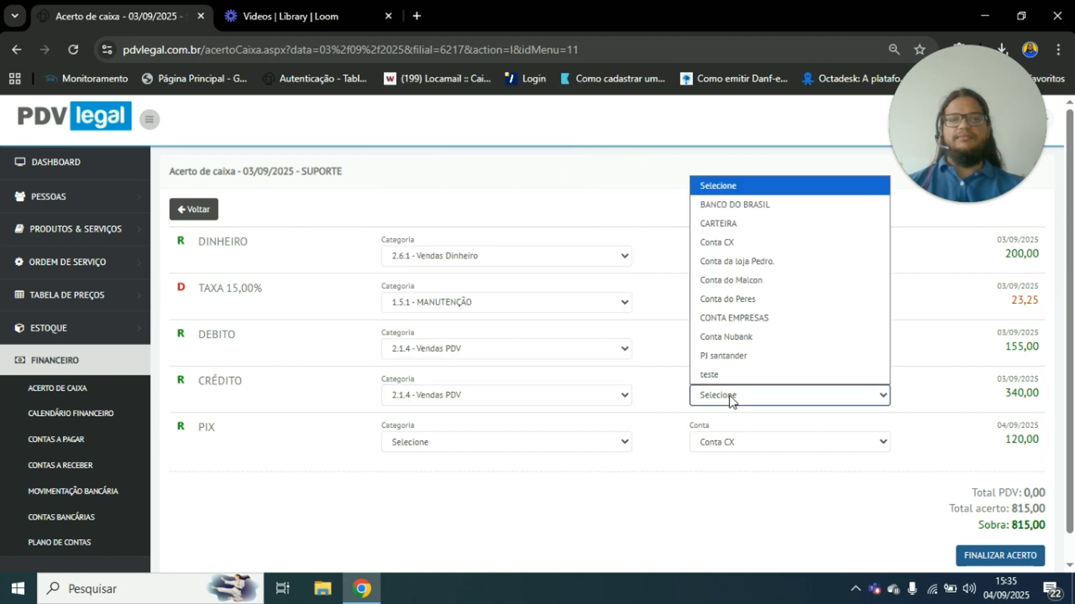
click(729, 299)
click(546, 349)
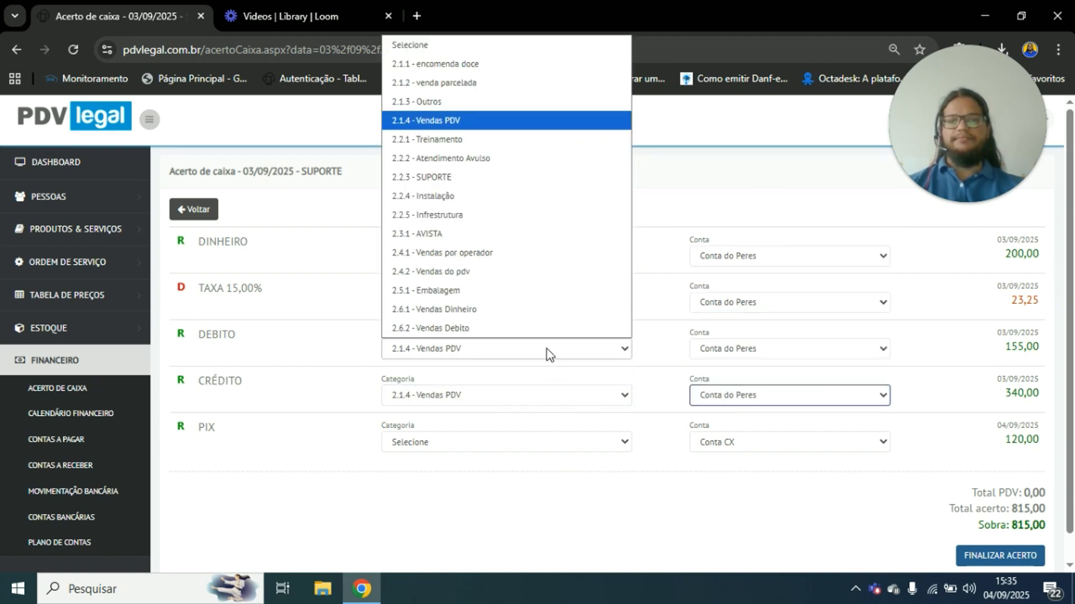
click(483, 327)
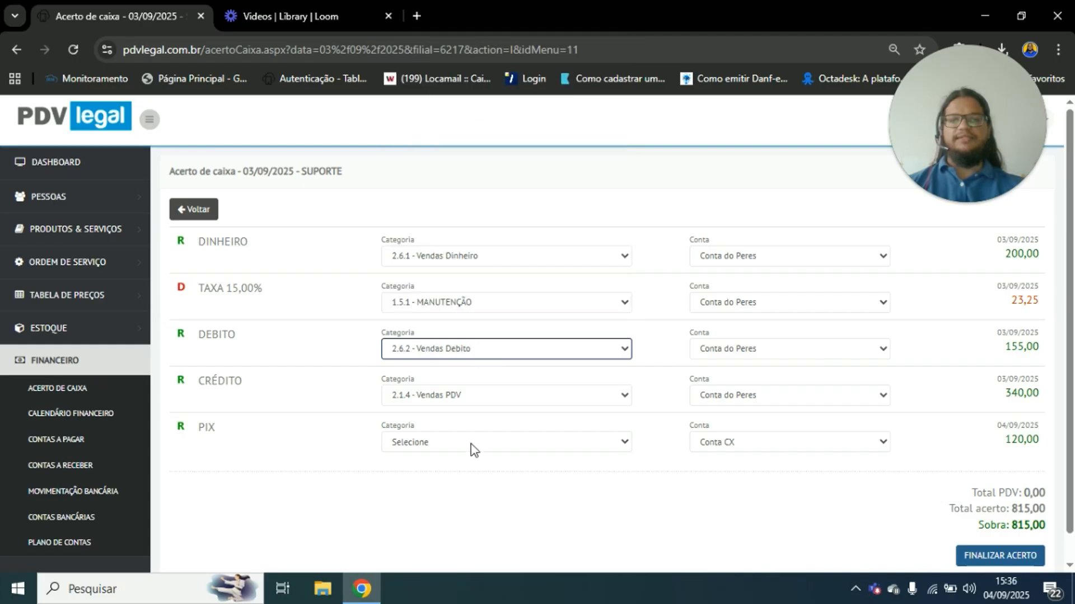
- Give the PIX entry category 2.1.4 - Vendas PDV and the same account as DINHEIRO, and finalize the cash settlement
click(461, 445)
click(462, 443)
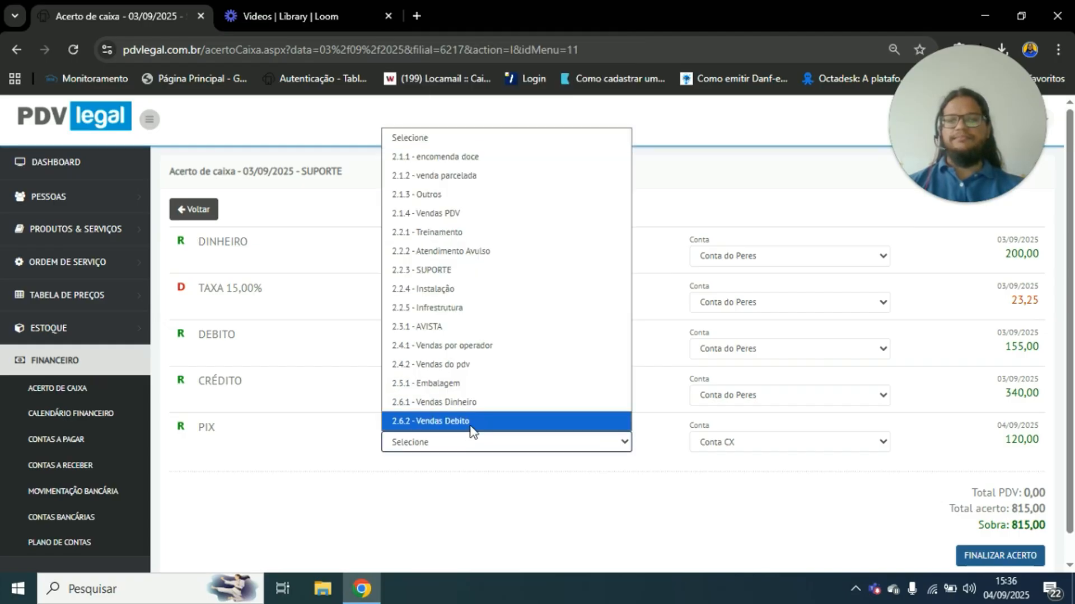
click(565, 220)
click(724, 443)
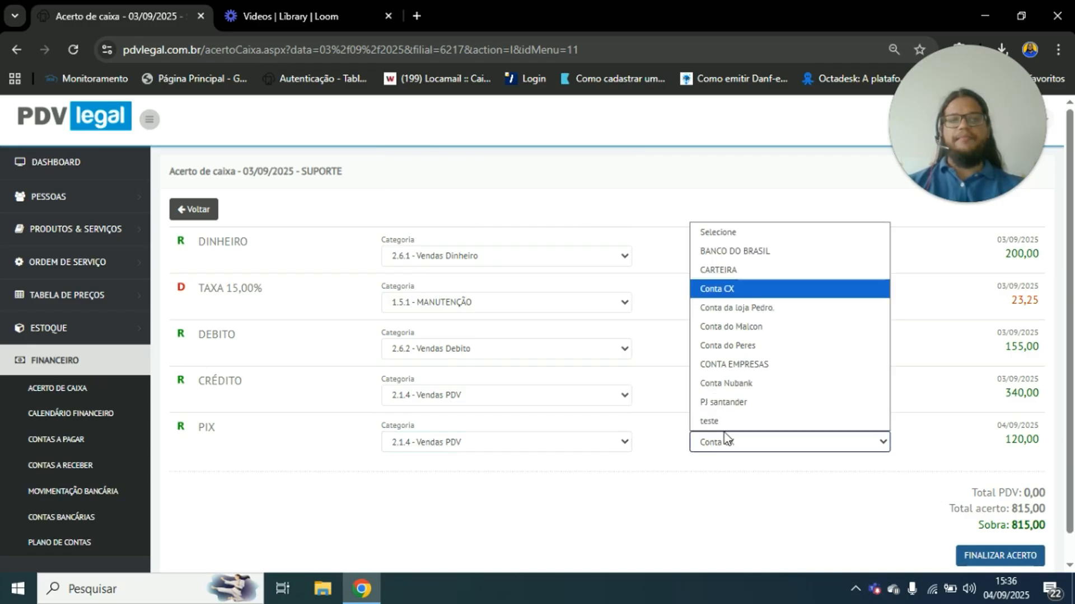
click(728, 324)
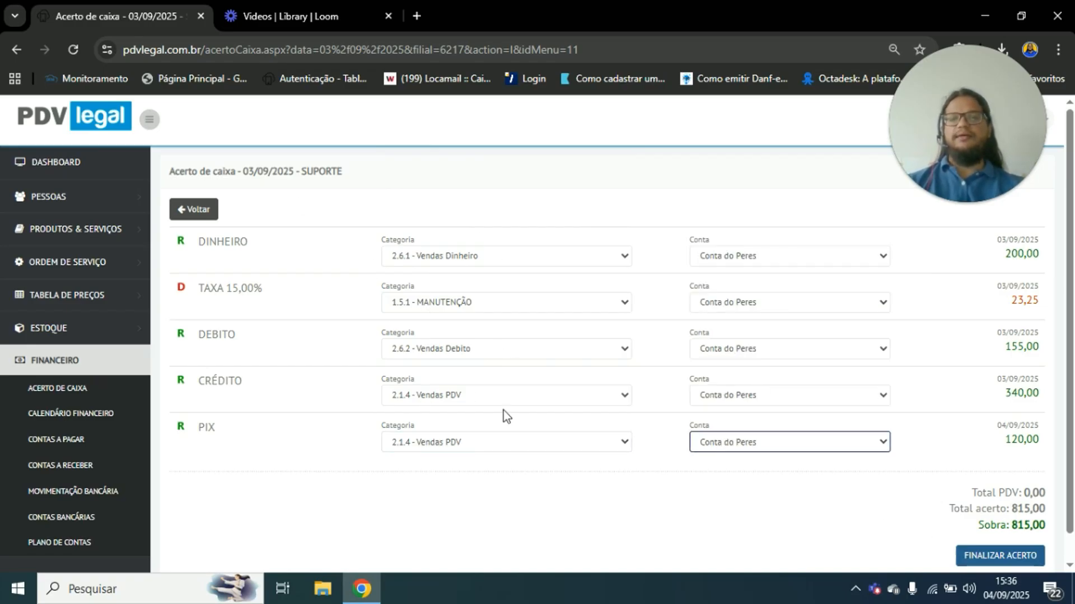
click(995, 557)
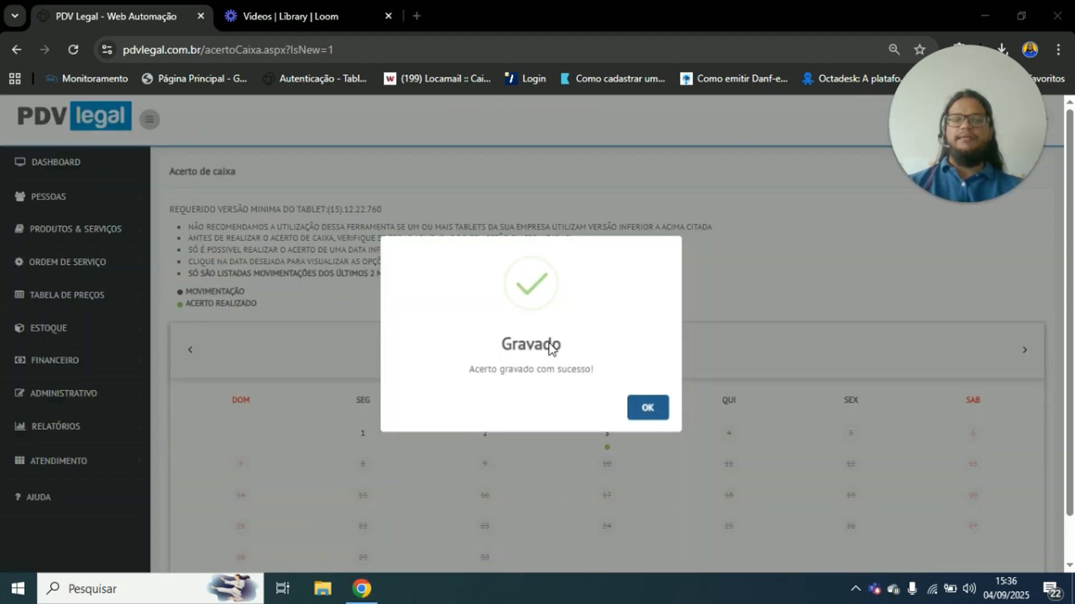
click(629, 453)
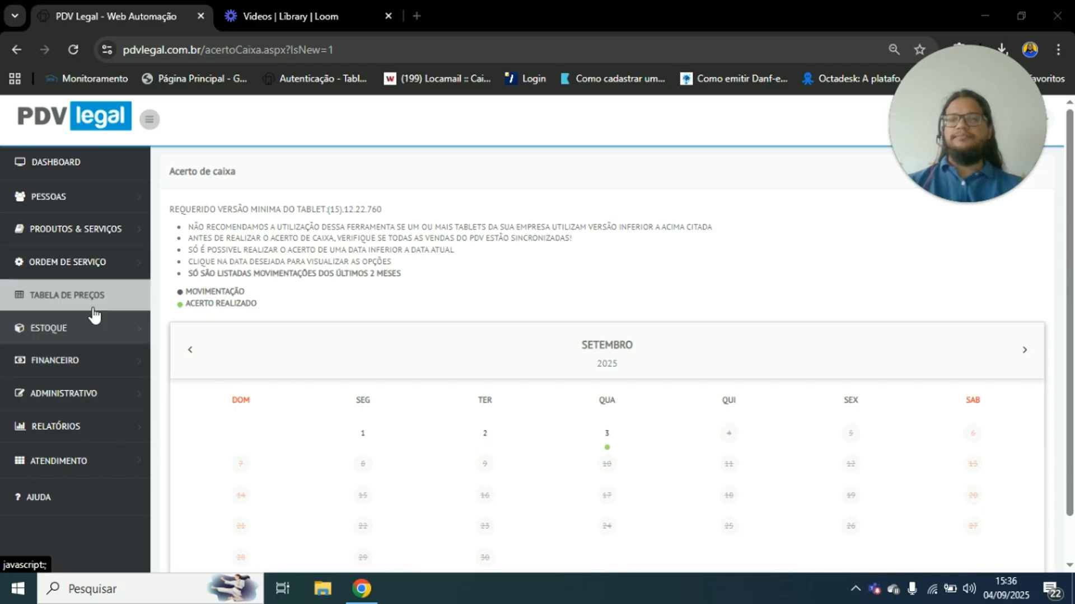
- Open the accounts receivable and select the PIX, DINHEIRO, DEBITO and CRÉDITO titles from the settlement
click(87, 365)
scroll(85, 352, down, 2)
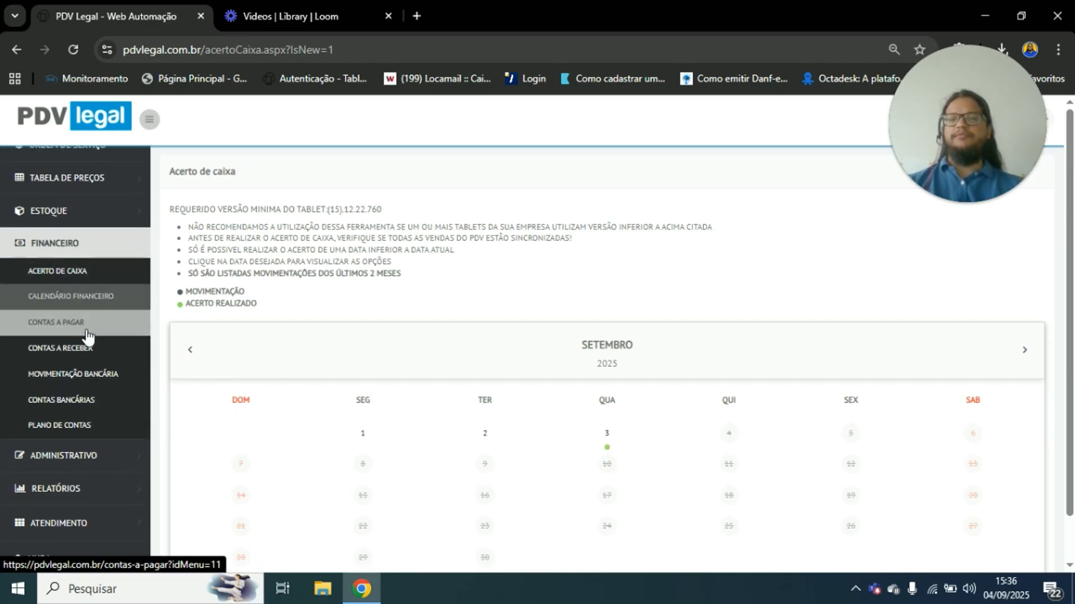
click(85, 349)
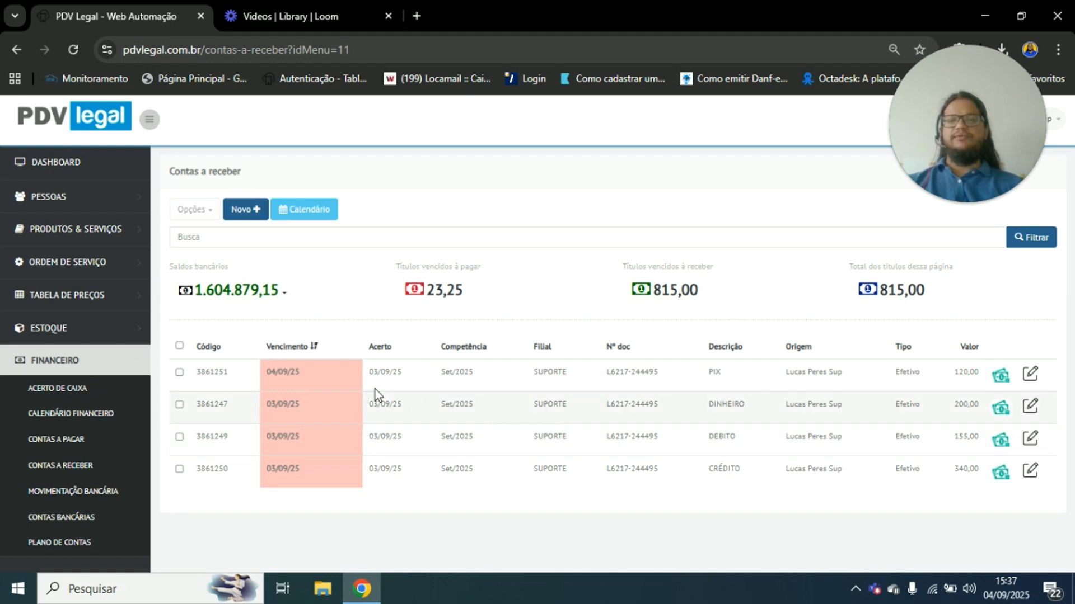
click(180, 372)
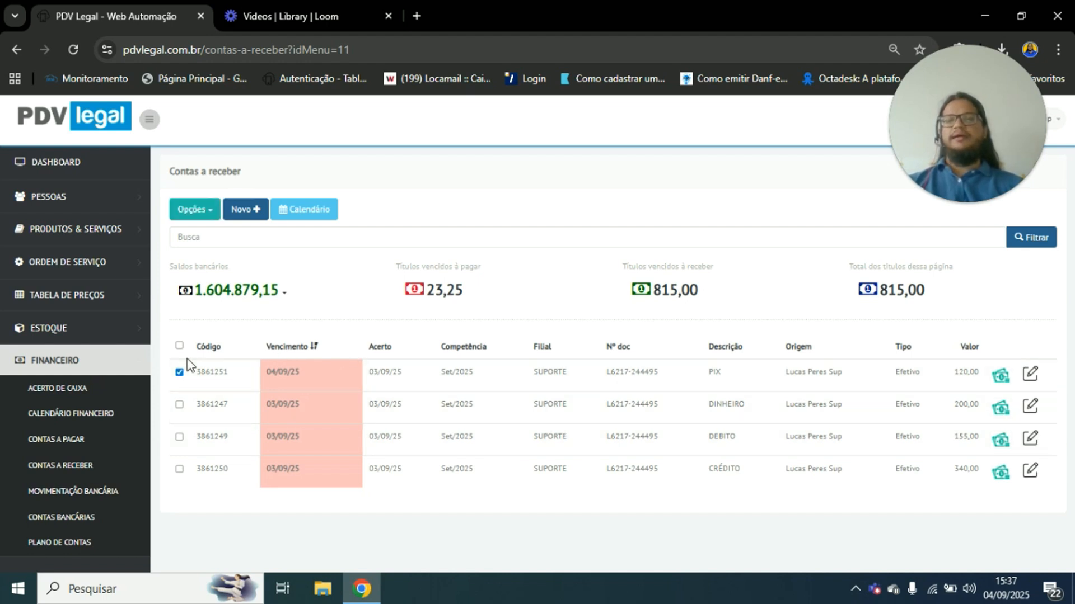
click(199, 215)
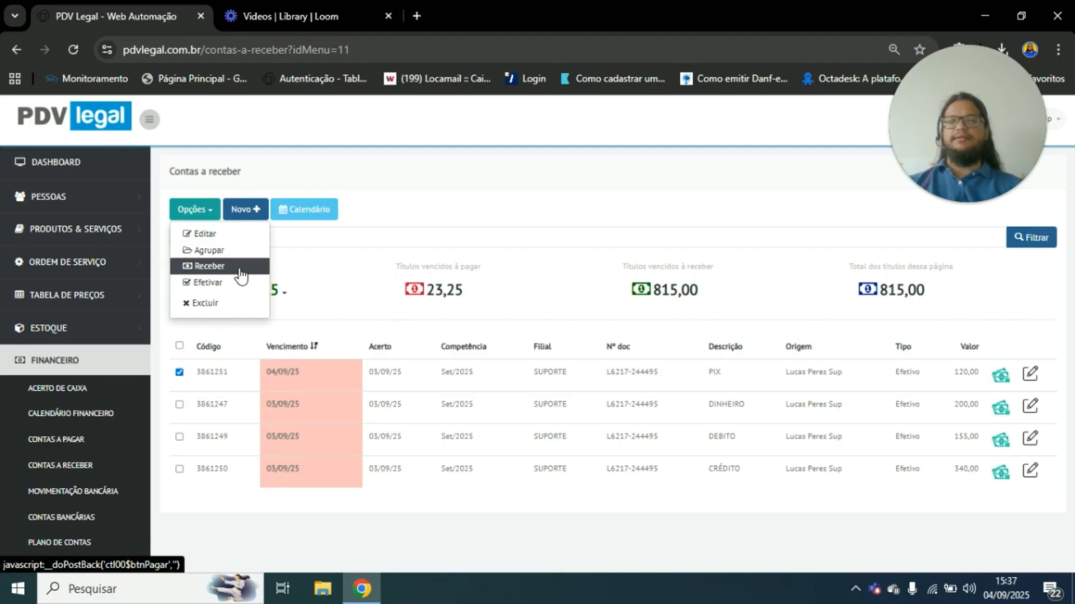
click(179, 405)
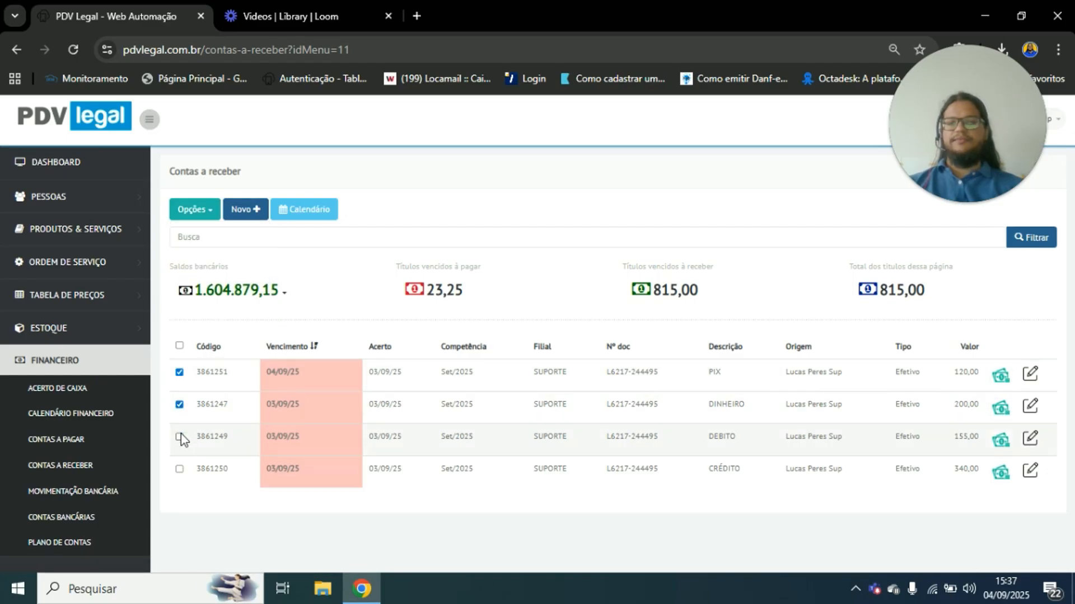
click(179, 469)
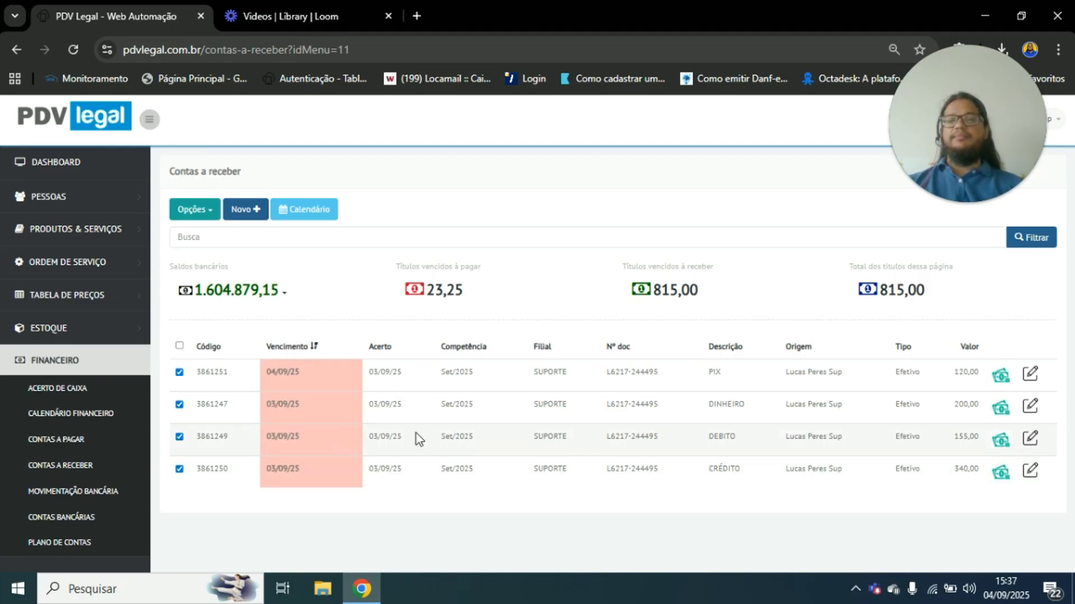
drag(700, 467, 717, 472)
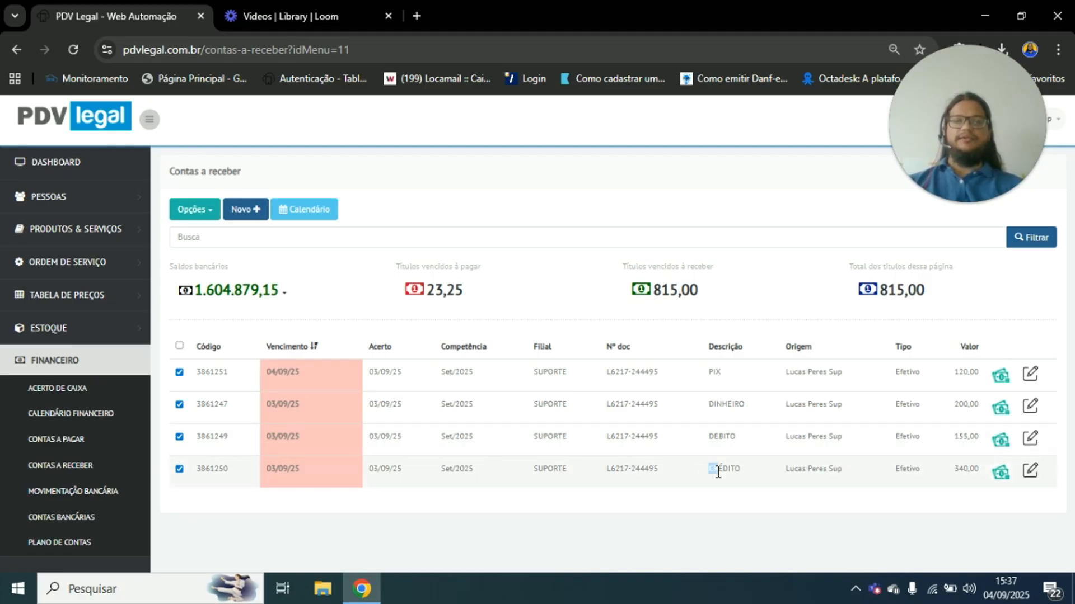
click(694, 483)
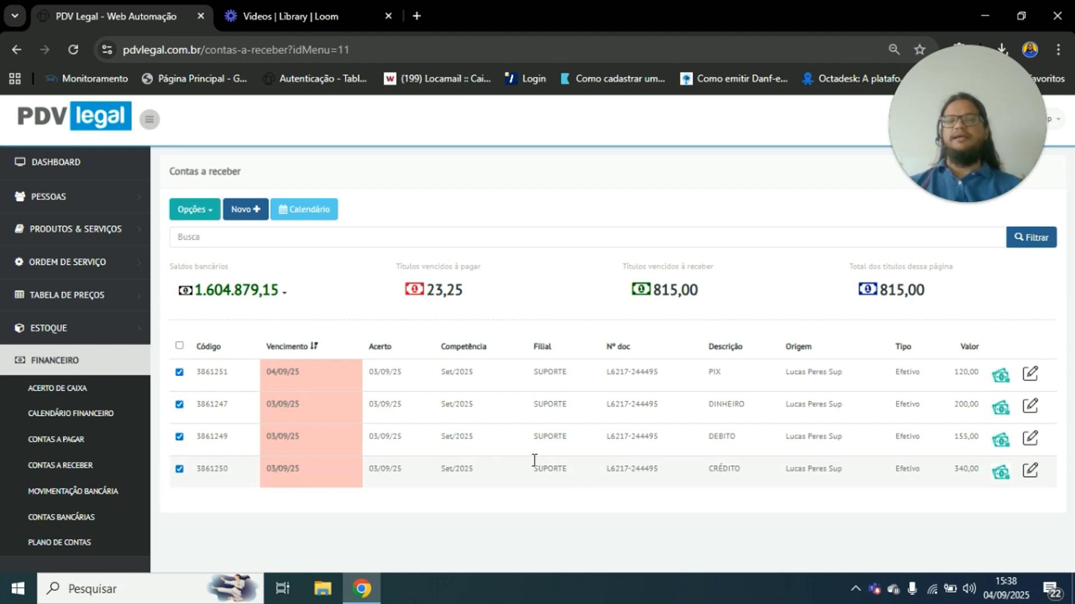
- Receive the four selected titles as one batch, checking the included titles before saving the receipt
click(204, 220)
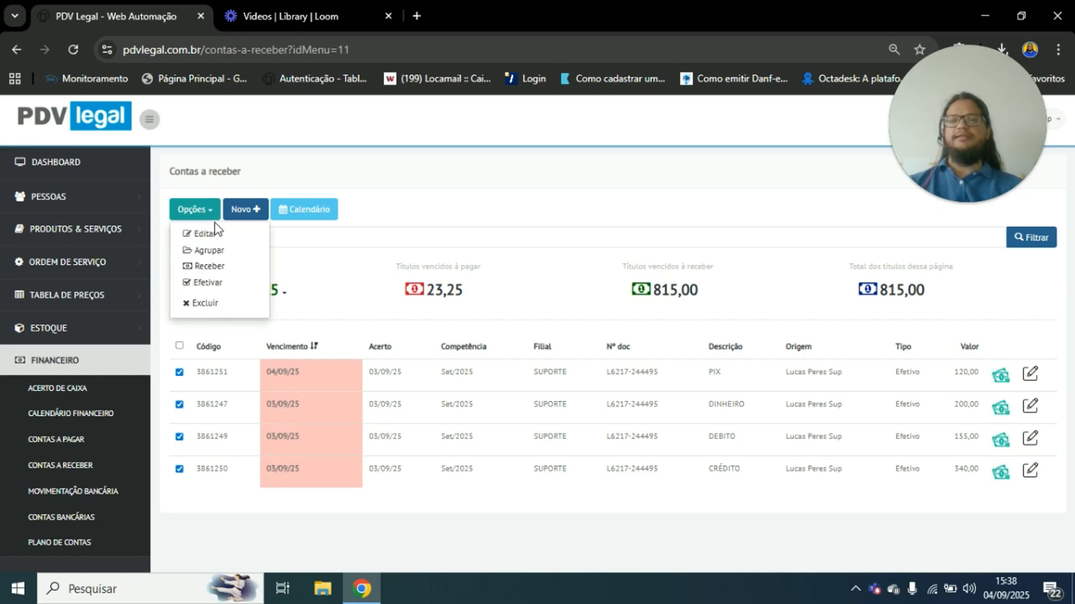
click(242, 267)
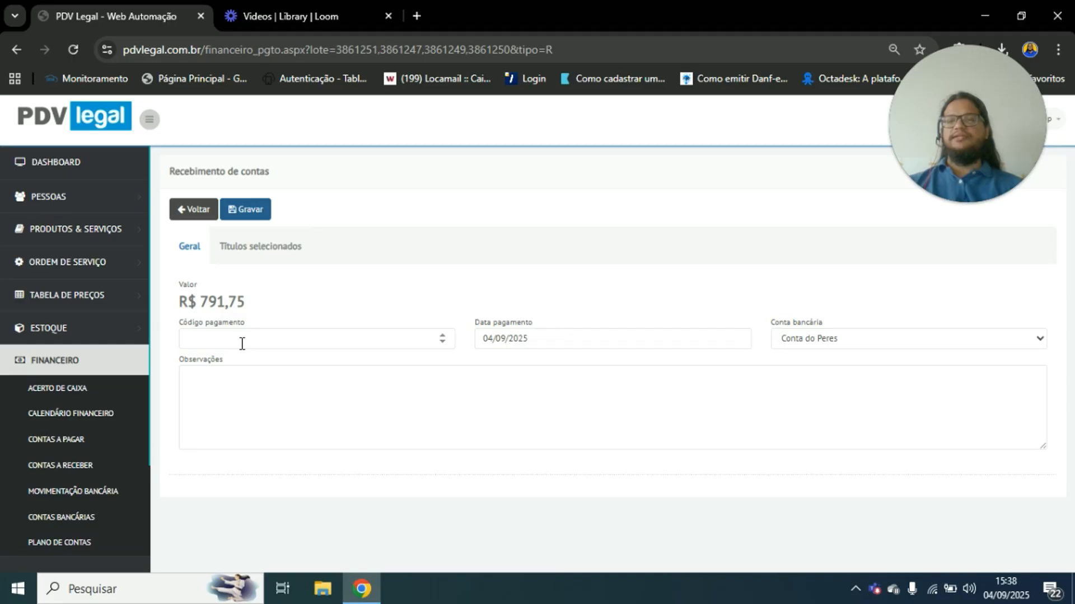
click(242, 343)
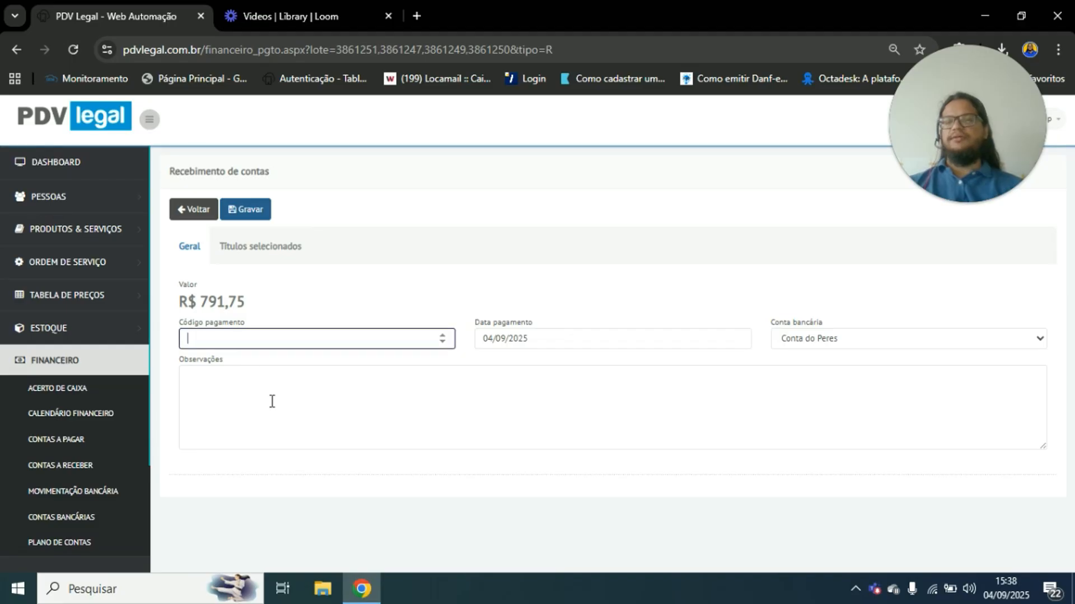
click(272, 402)
click(247, 253)
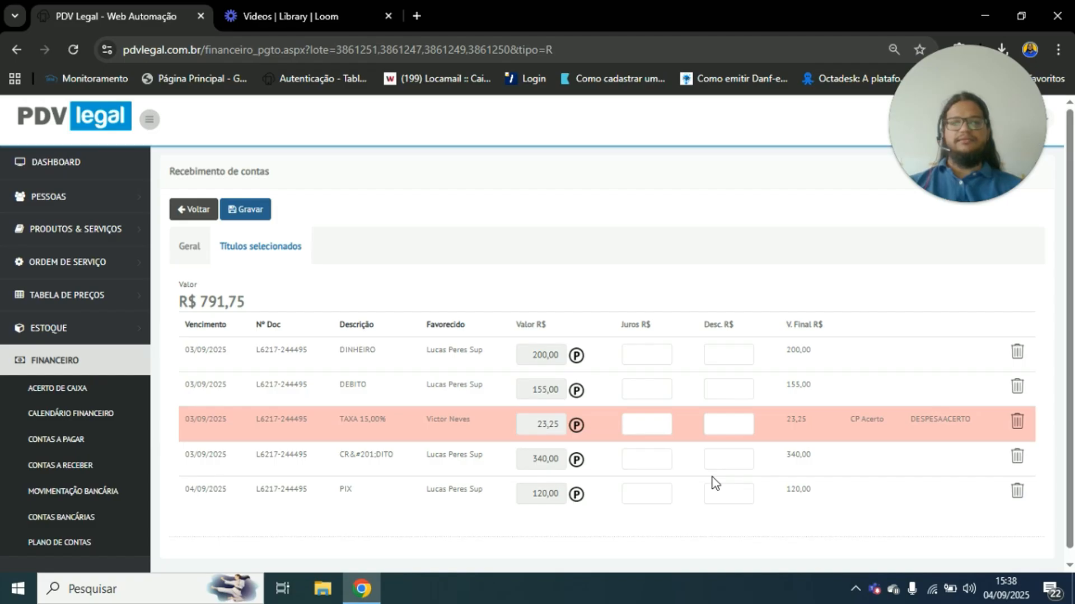
scroll(431, 347, down, 1)
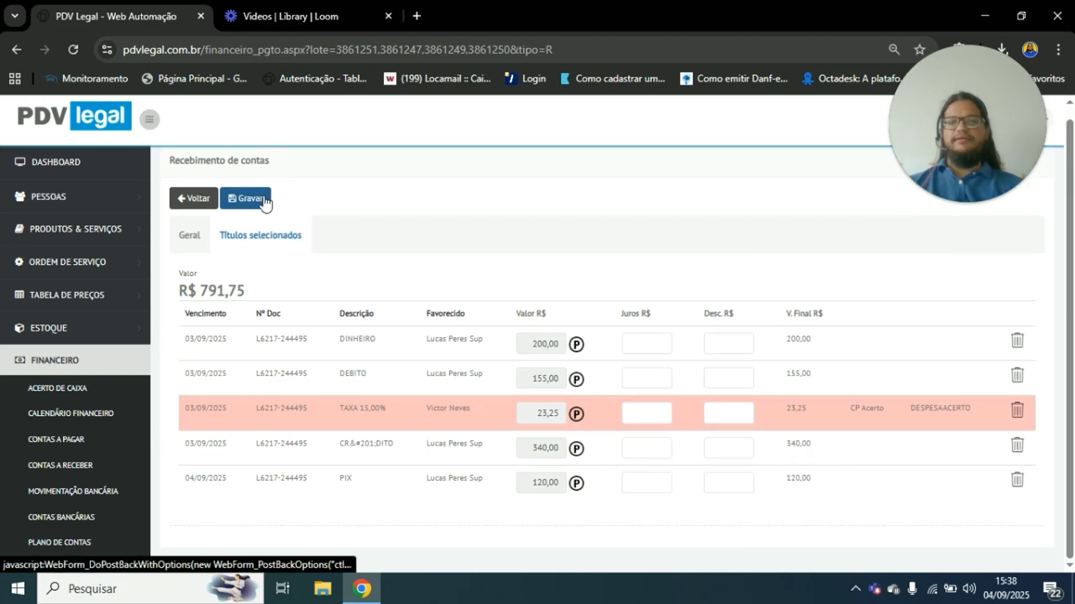
click(246, 198)
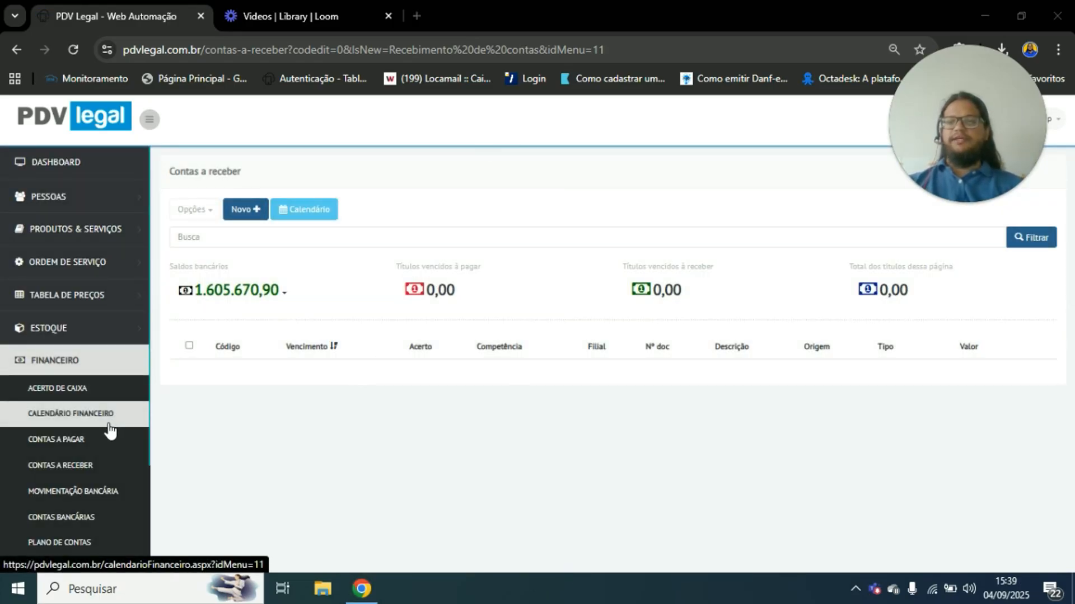
- Review the bank account balances, and load the bank movements to examine the newest Pagamento de títulos record and its payment date
scroll(98, 435, down, 1)
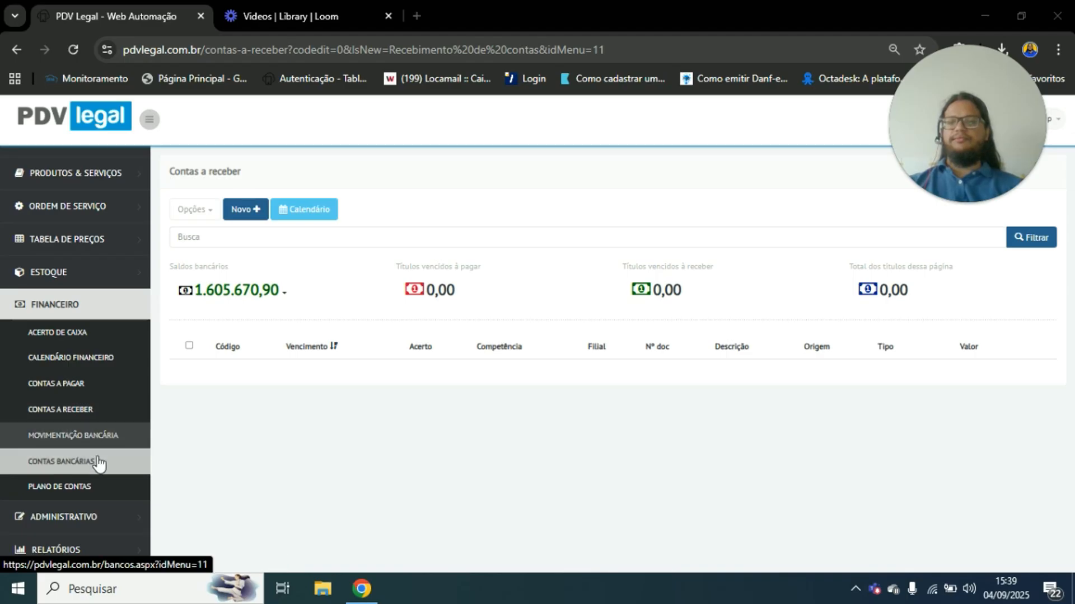
click(98, 462)
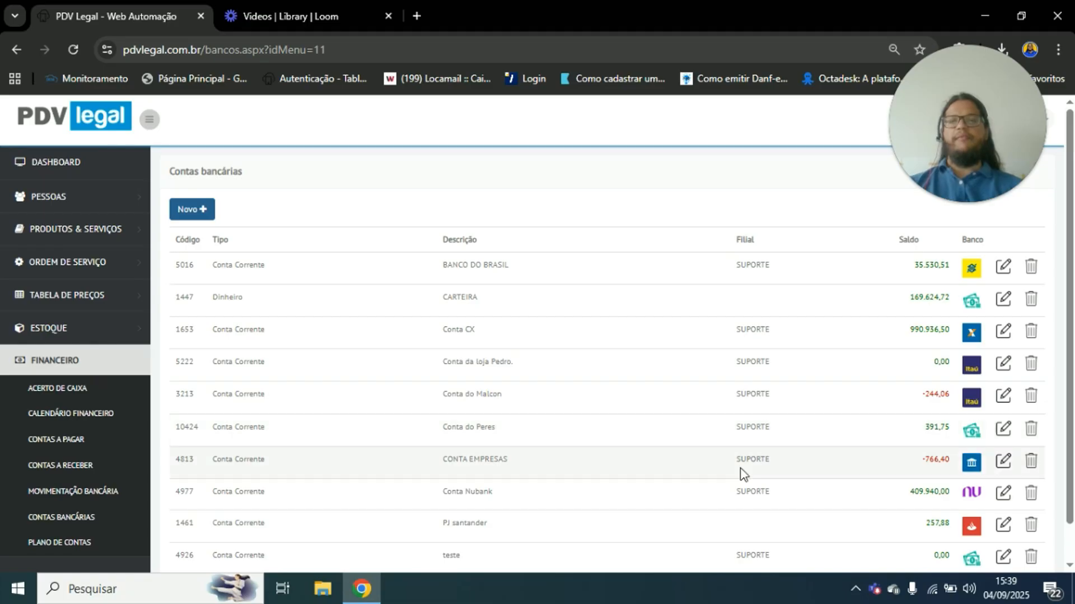
scroll(95, 400, down, 1)
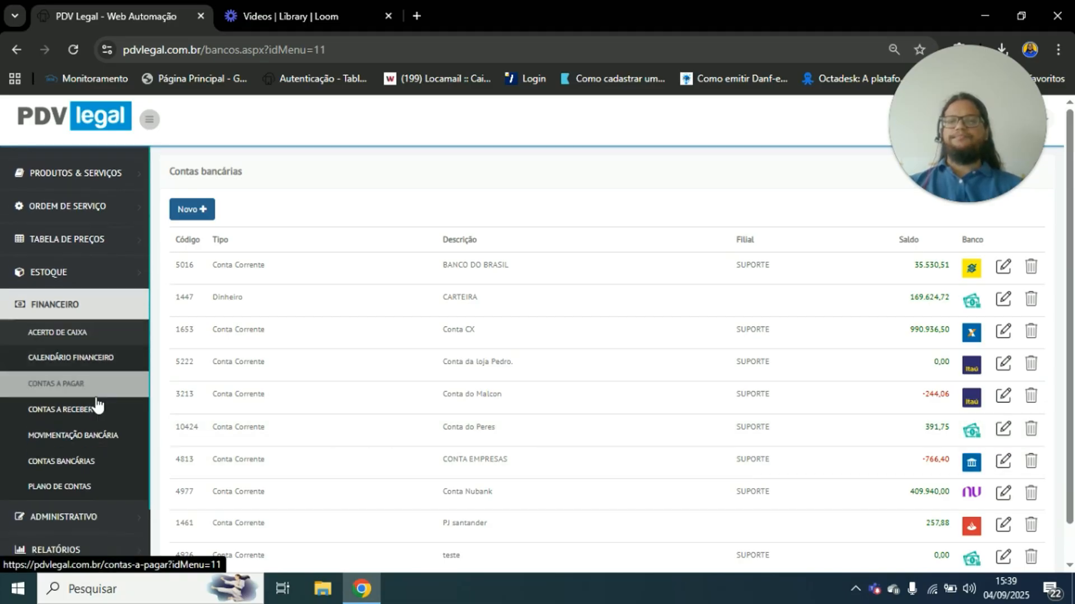
click(99, 442)
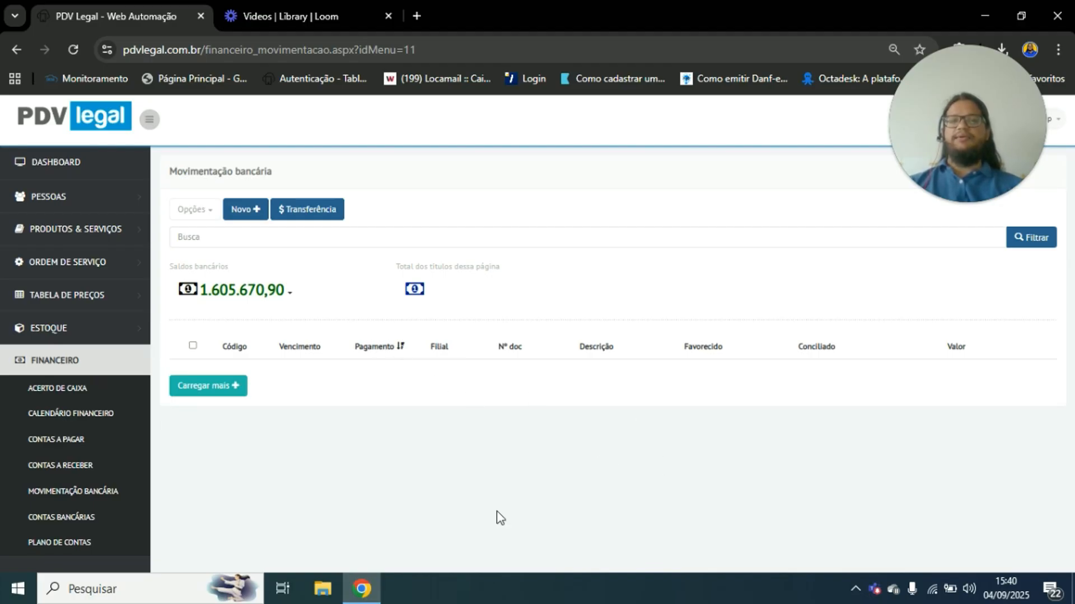
click(231, 388)
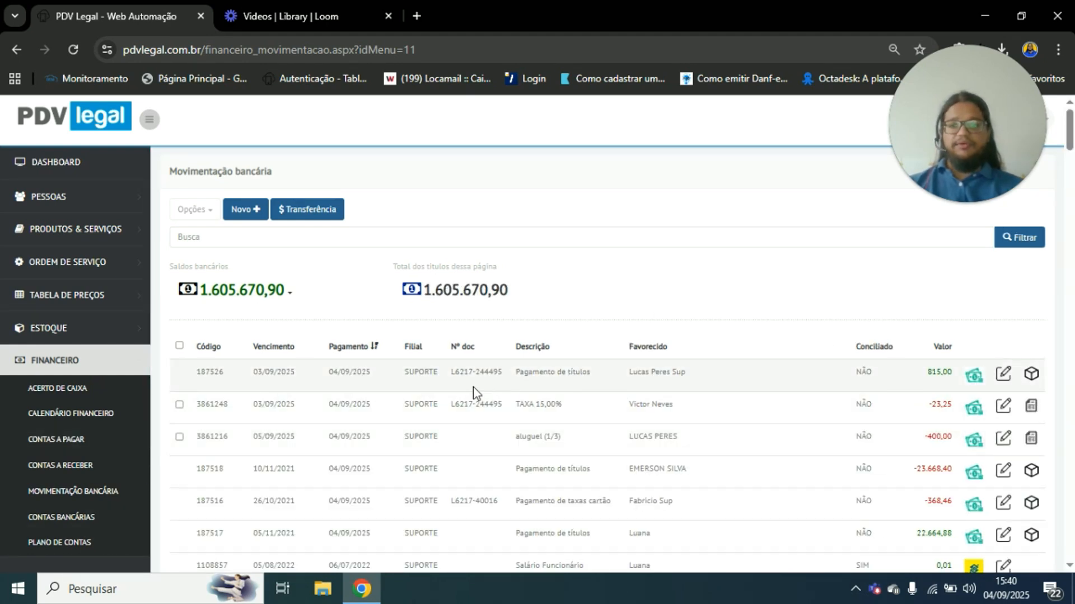
drag(585, 372, 487, 385)
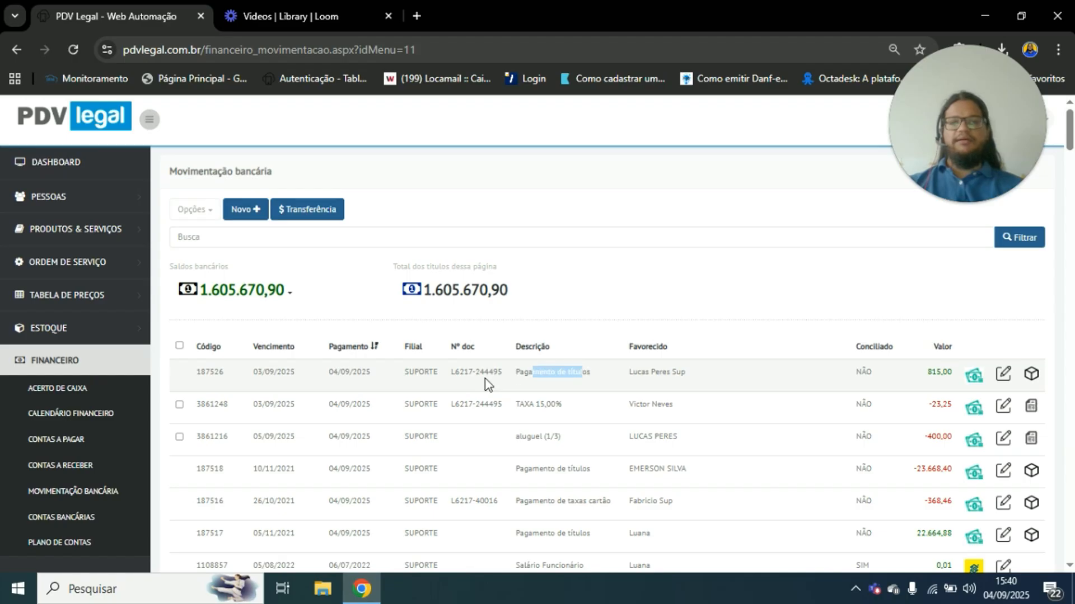
drag(324, 378, 353, 376)
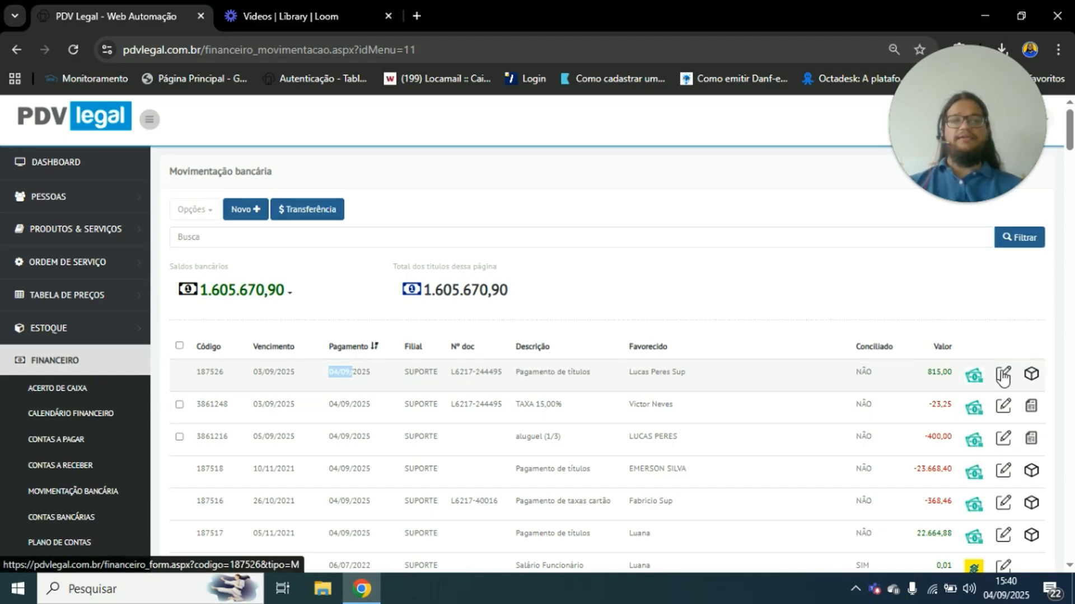
- Check the grouping description of the newest Pagamento de títulos movement, examine its individual entries, and return to the bank movements
click(1033, 375)
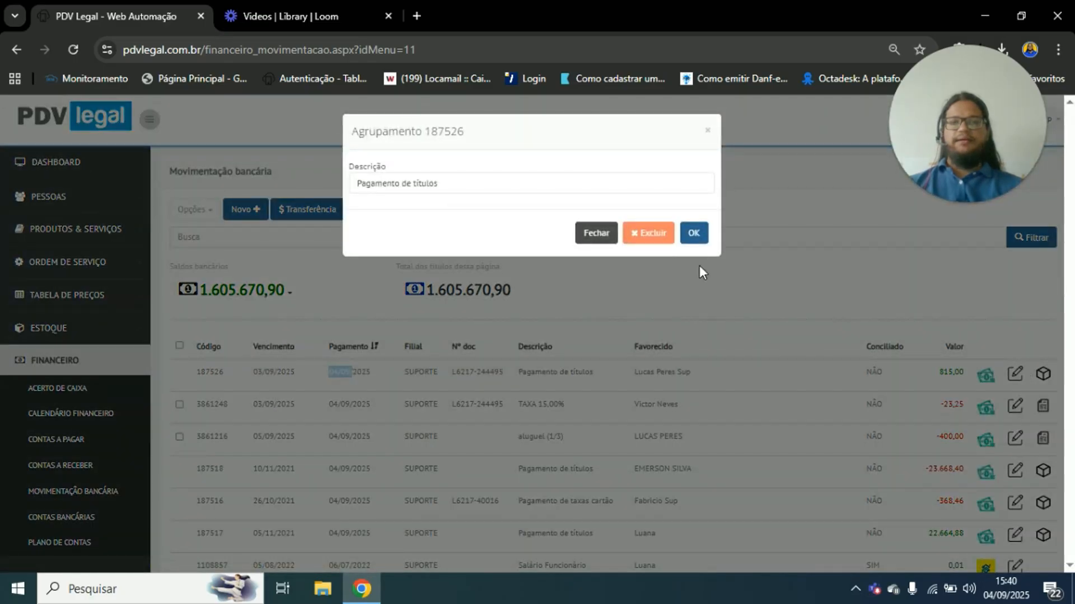
click(696, 234)
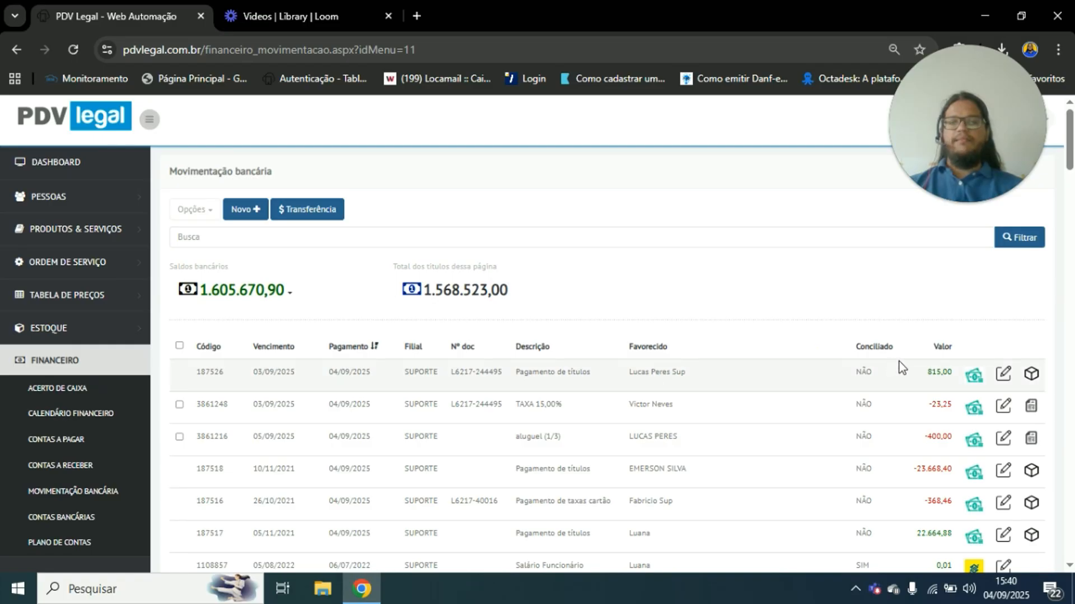
click(1009, 377)
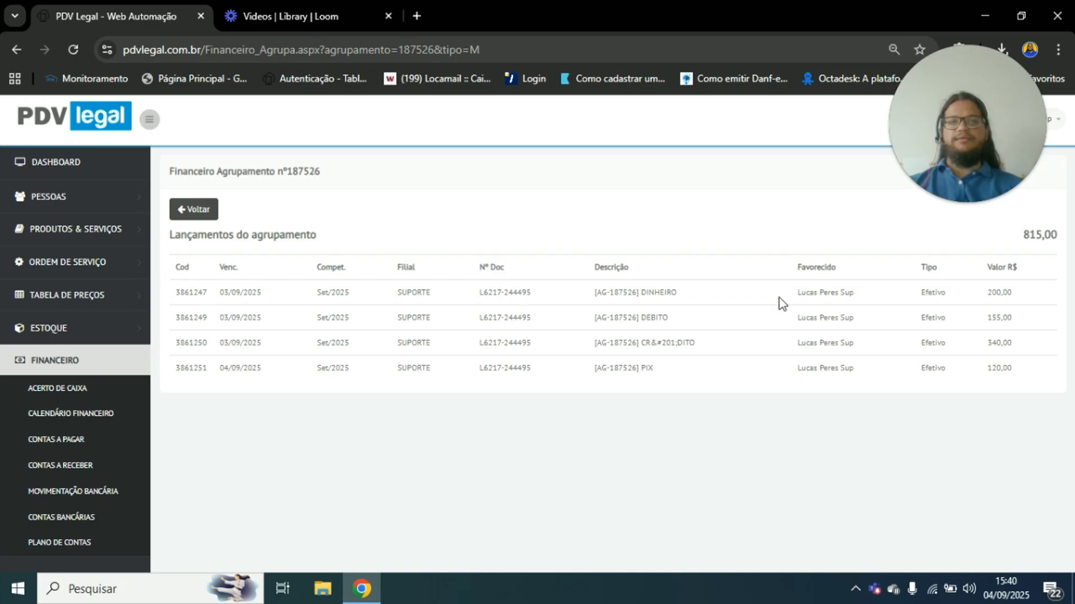
drag(676, 315, 661, 316)
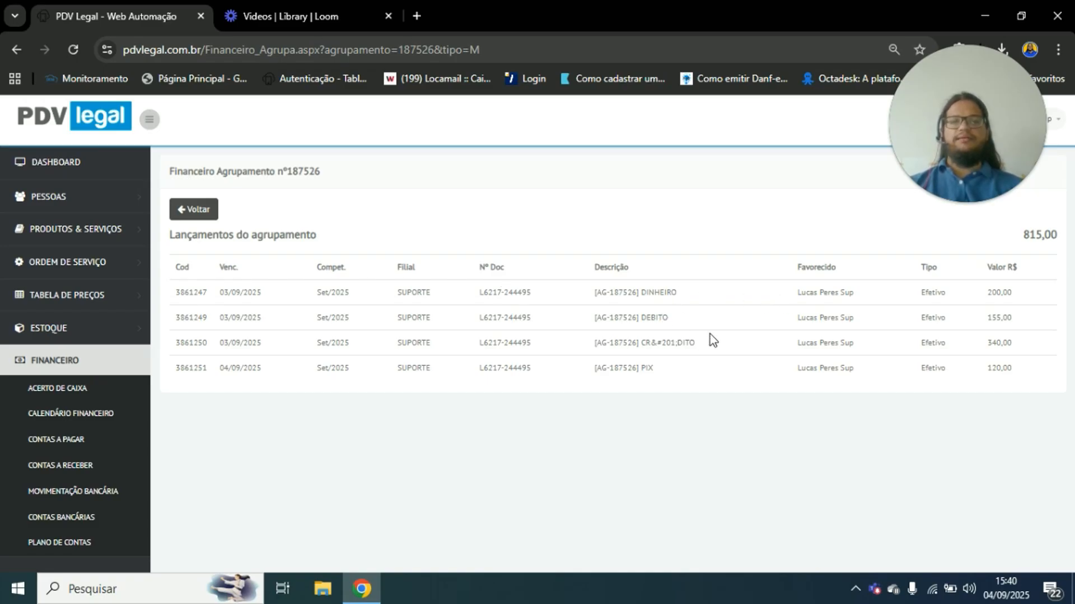
drag(700, 365, 690, 384)
click(963, 283)
click(211, 209)
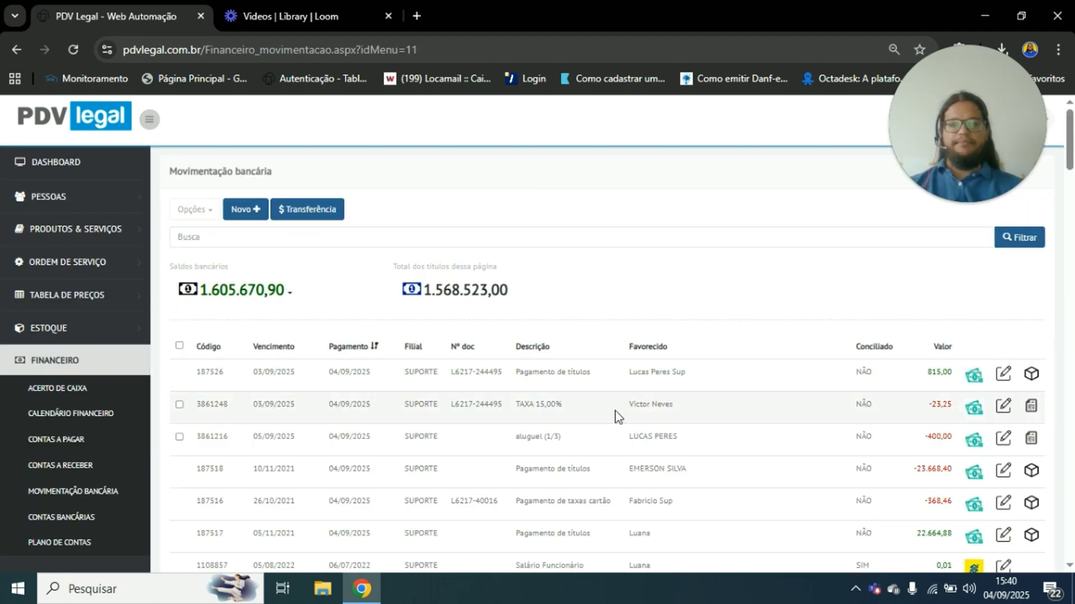
- Examine the aluguel (1/3) movement, select it, and review the actions available for it
scroll(616, 412, down, 1)
drag(516, 358, 569, 359)
click(570, 358)
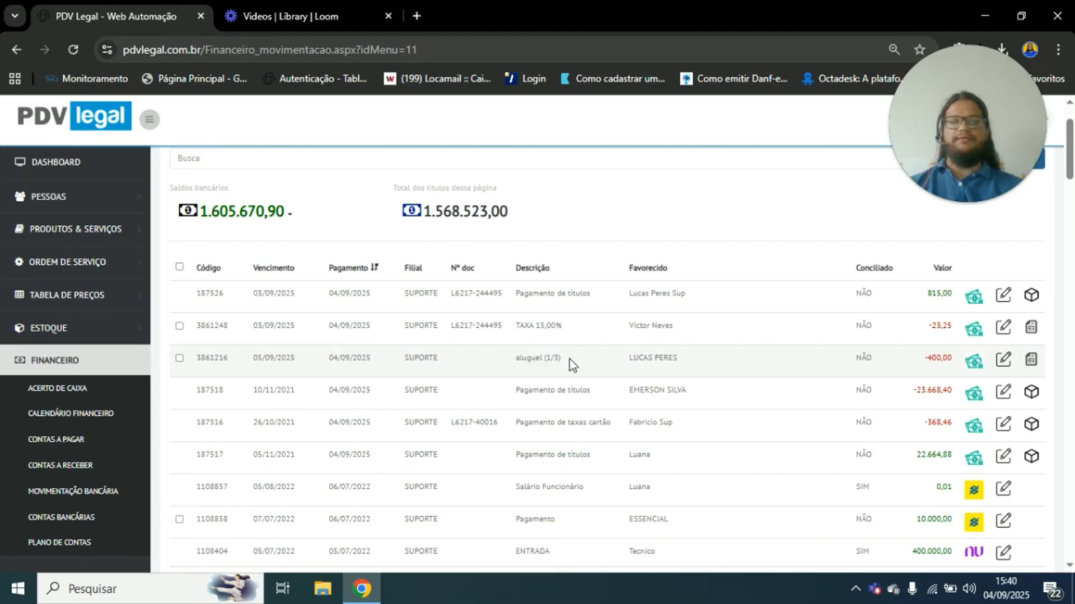
drag(912, 358, 949, 365)
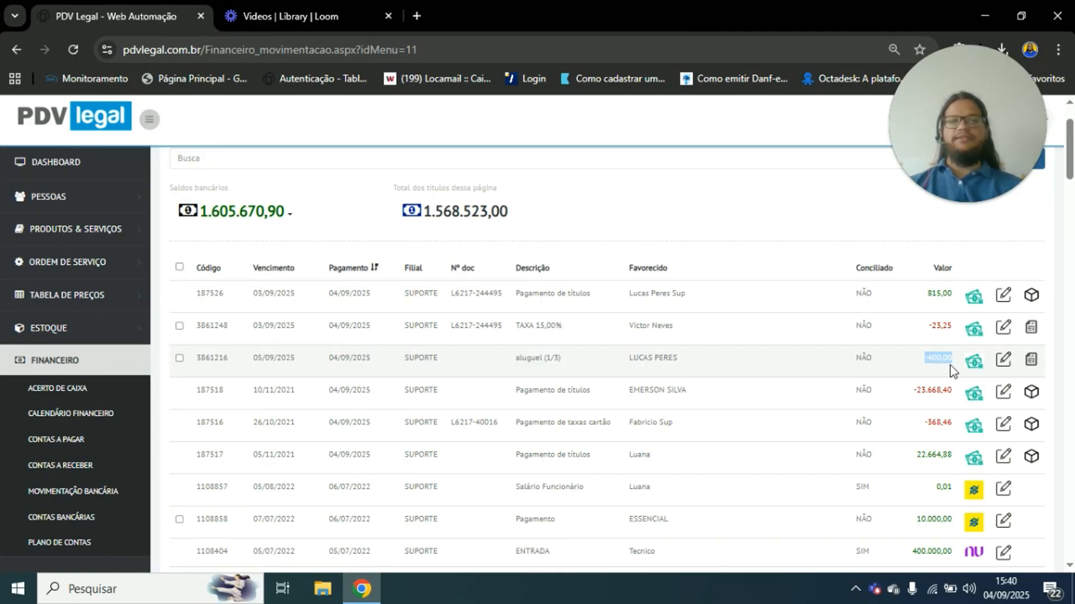
click(183, 358)
click(180, 358)
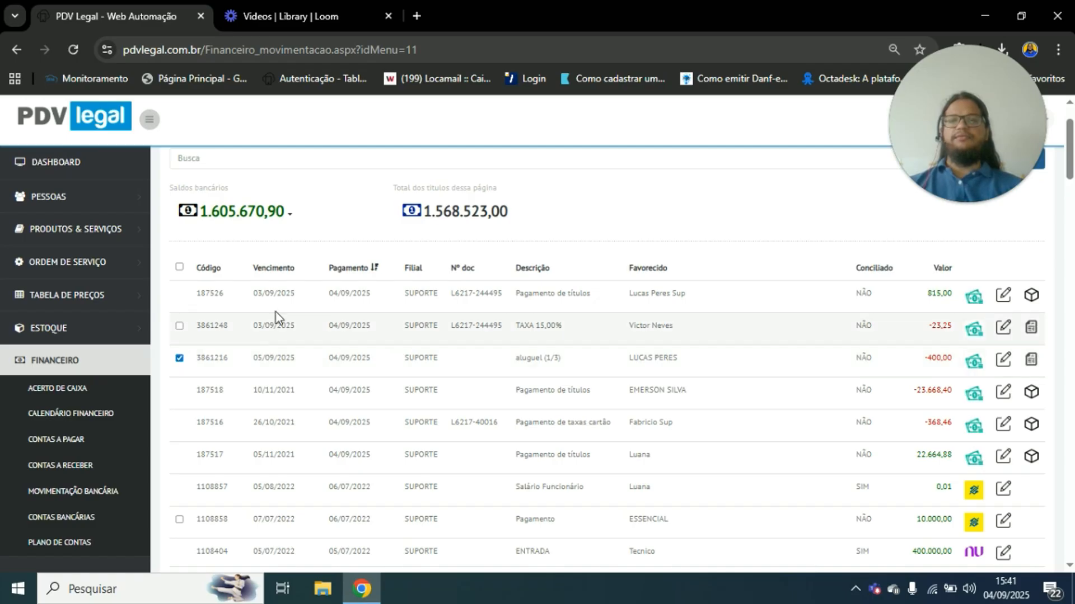
scroll(241, 268, up, 2)
click(206, 214)
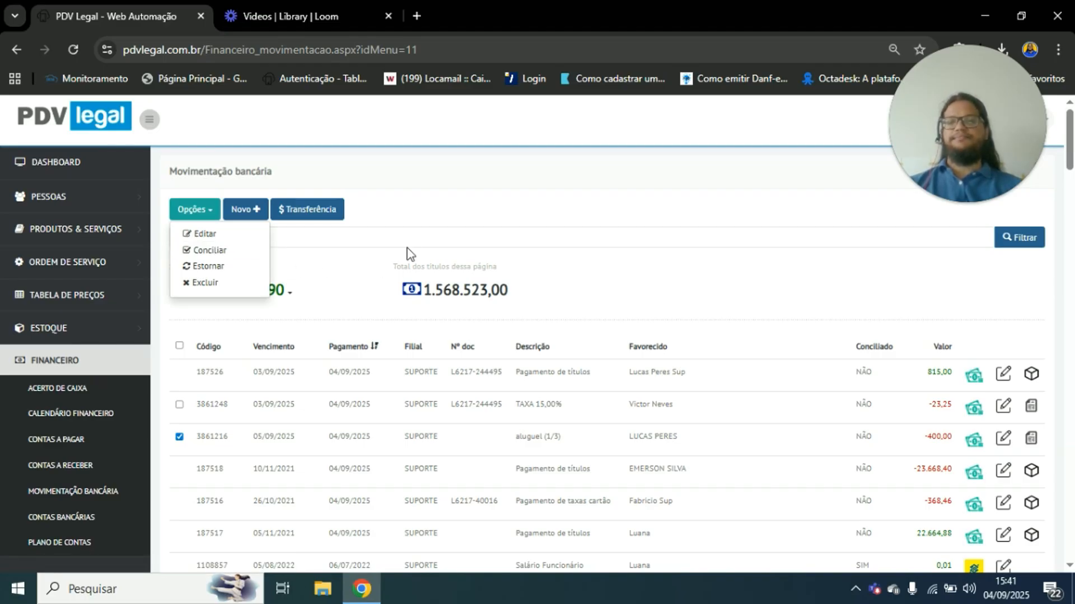
click(370, 262)
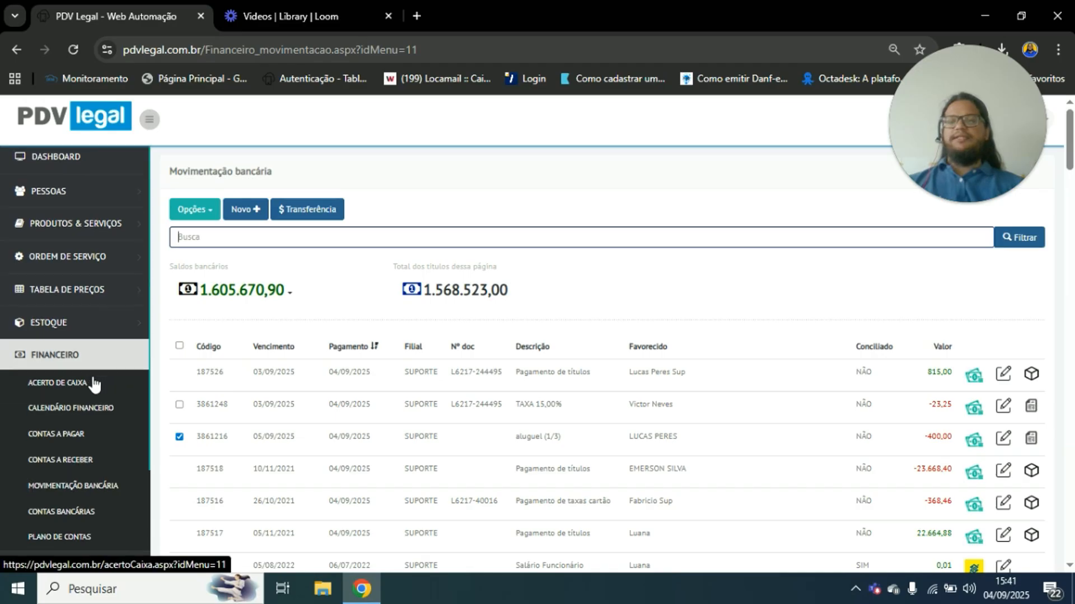
- Review the open rent installments in accounts payable and the September 2025 financial calendar
scroll(96, 379, down, 1)
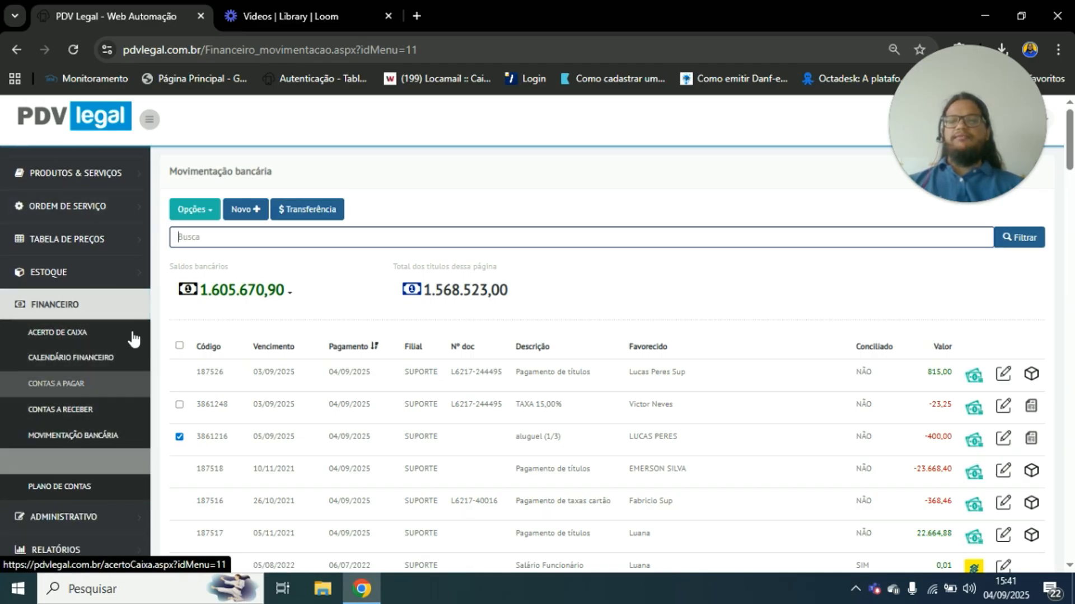
click(123, 384)
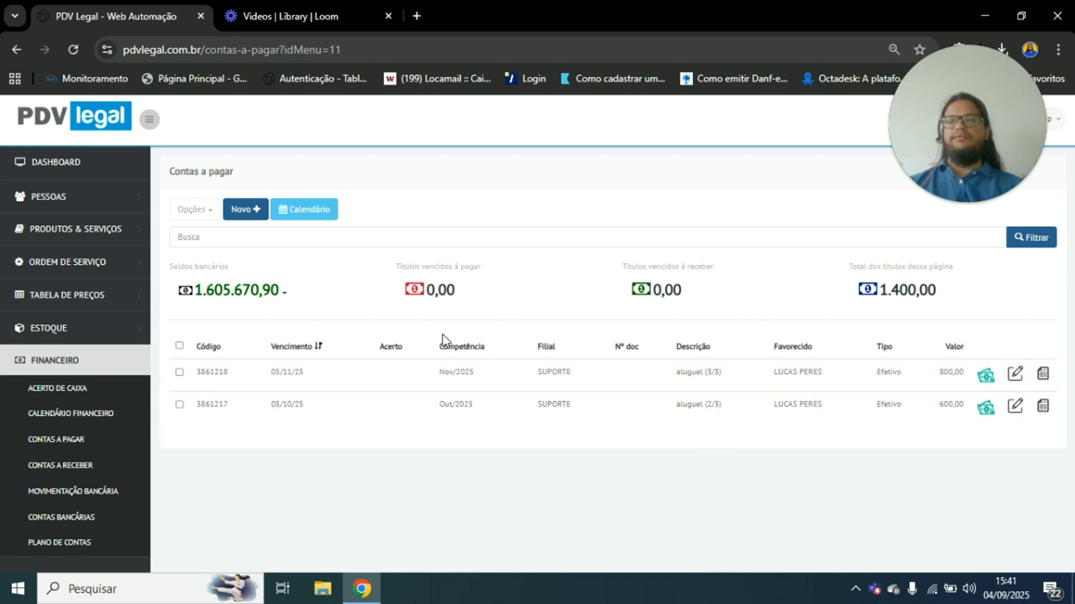
click(98, 412)
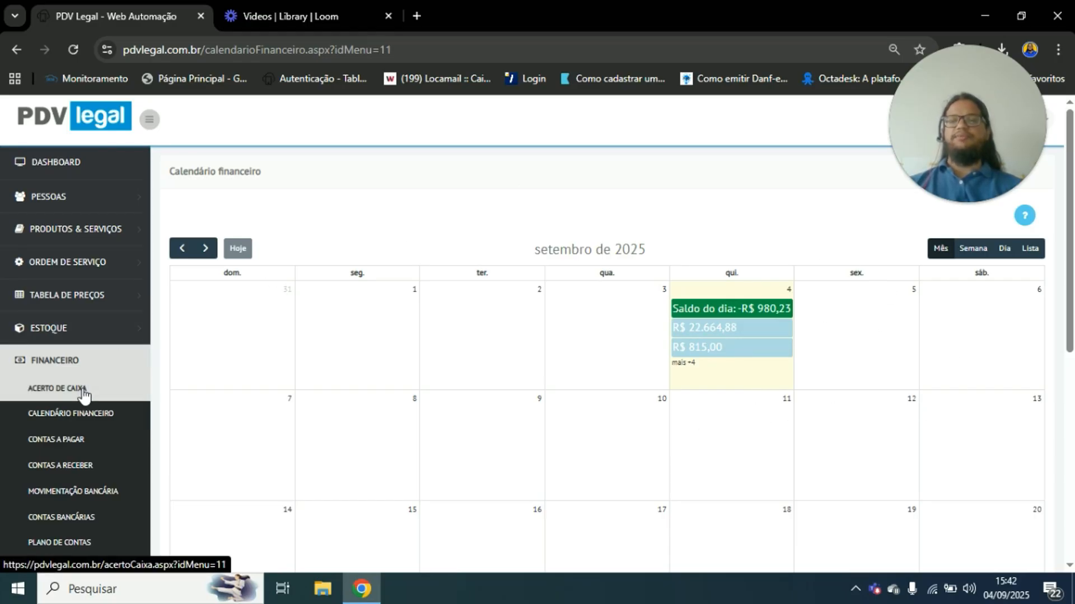
click(108, 369)
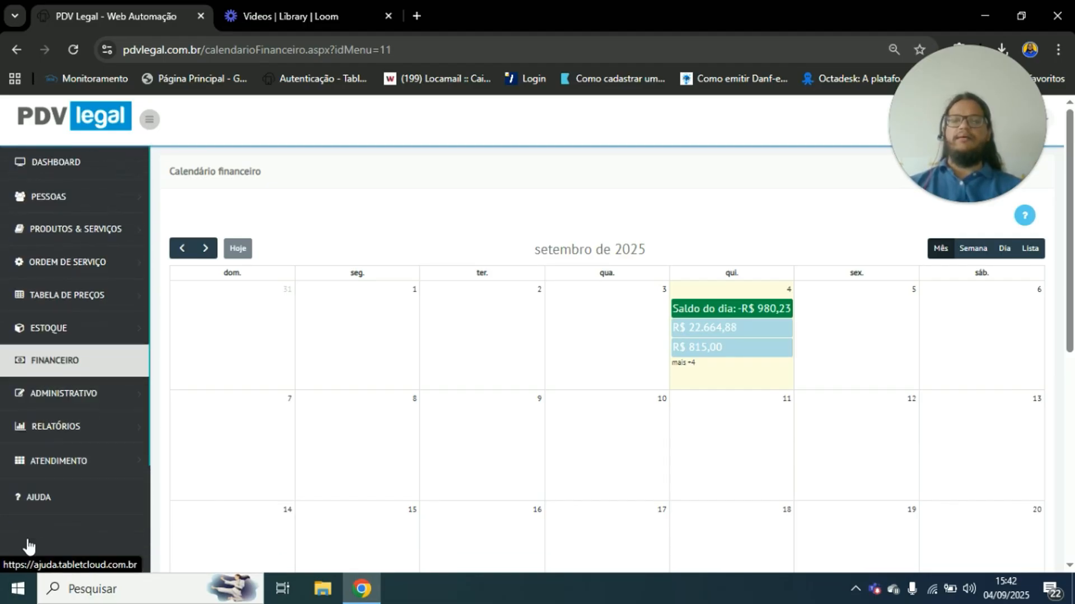